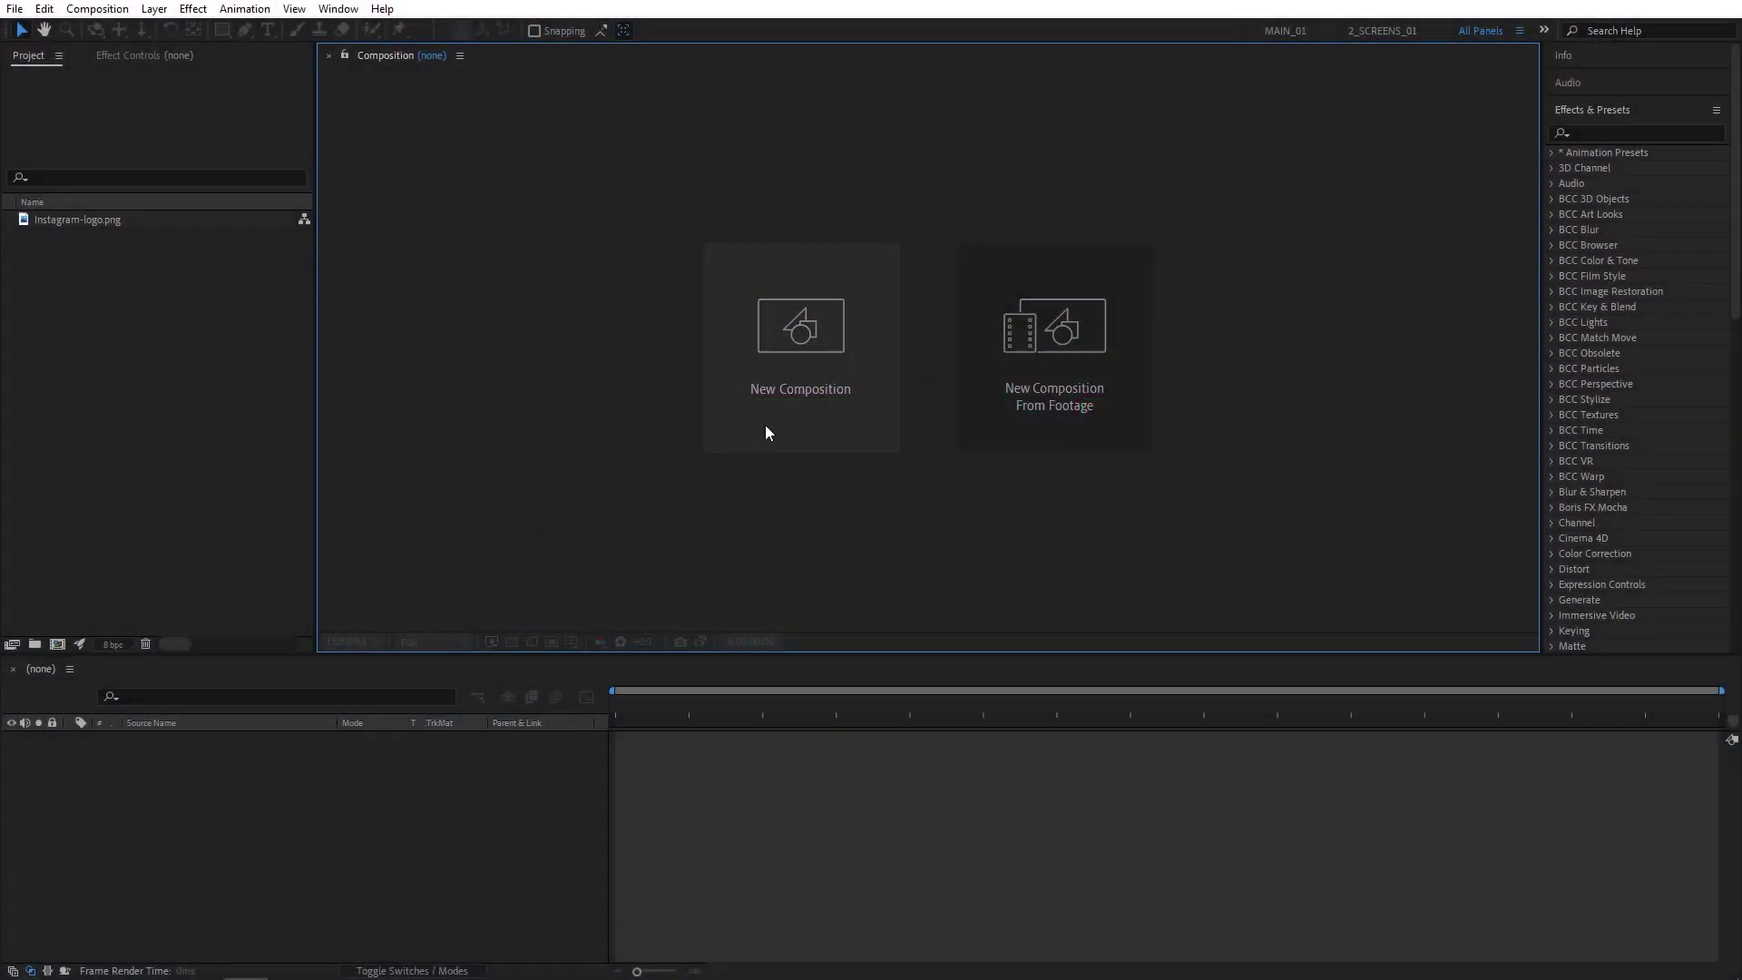
- Create a new 1920×1080 composition named Render
{"action": "left_click", "coordinate": [765, 426]}
{"action": "type", "text": "Render"}
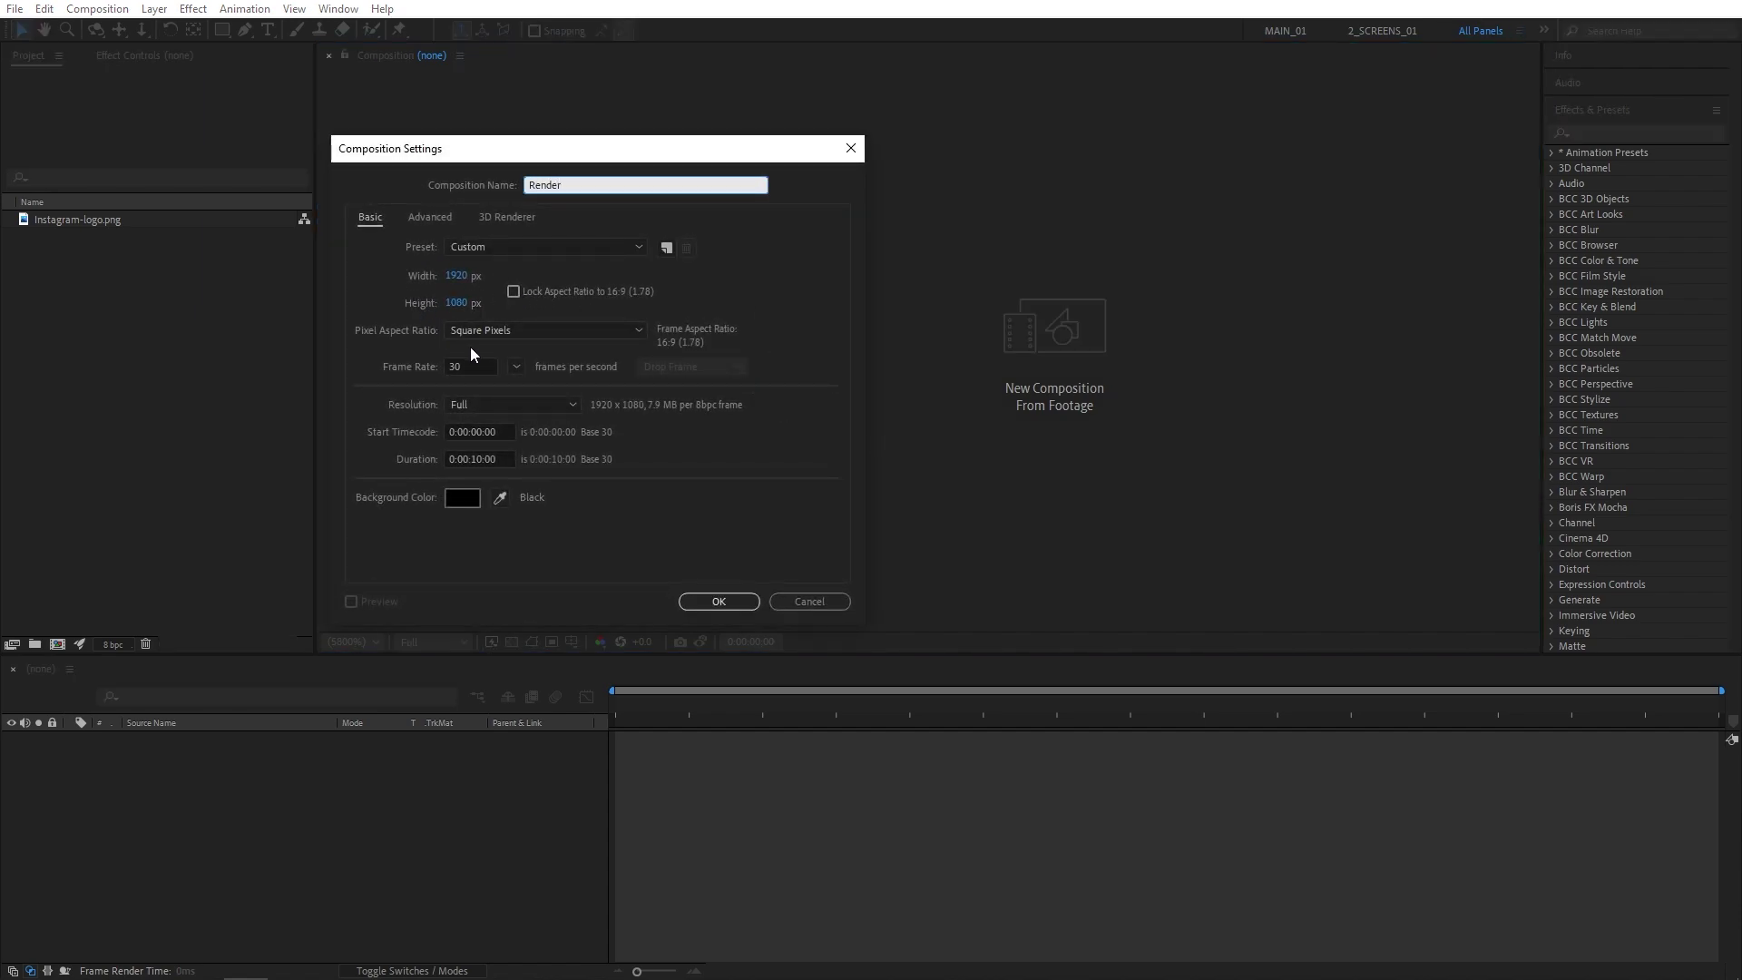
{"action": "left_click", "coordinate": [719, 602]}
- Add Instagram-logo.png to the Render timeline and scale it to 130%
{"action": "left_click", "coordinate": [155, 414]}
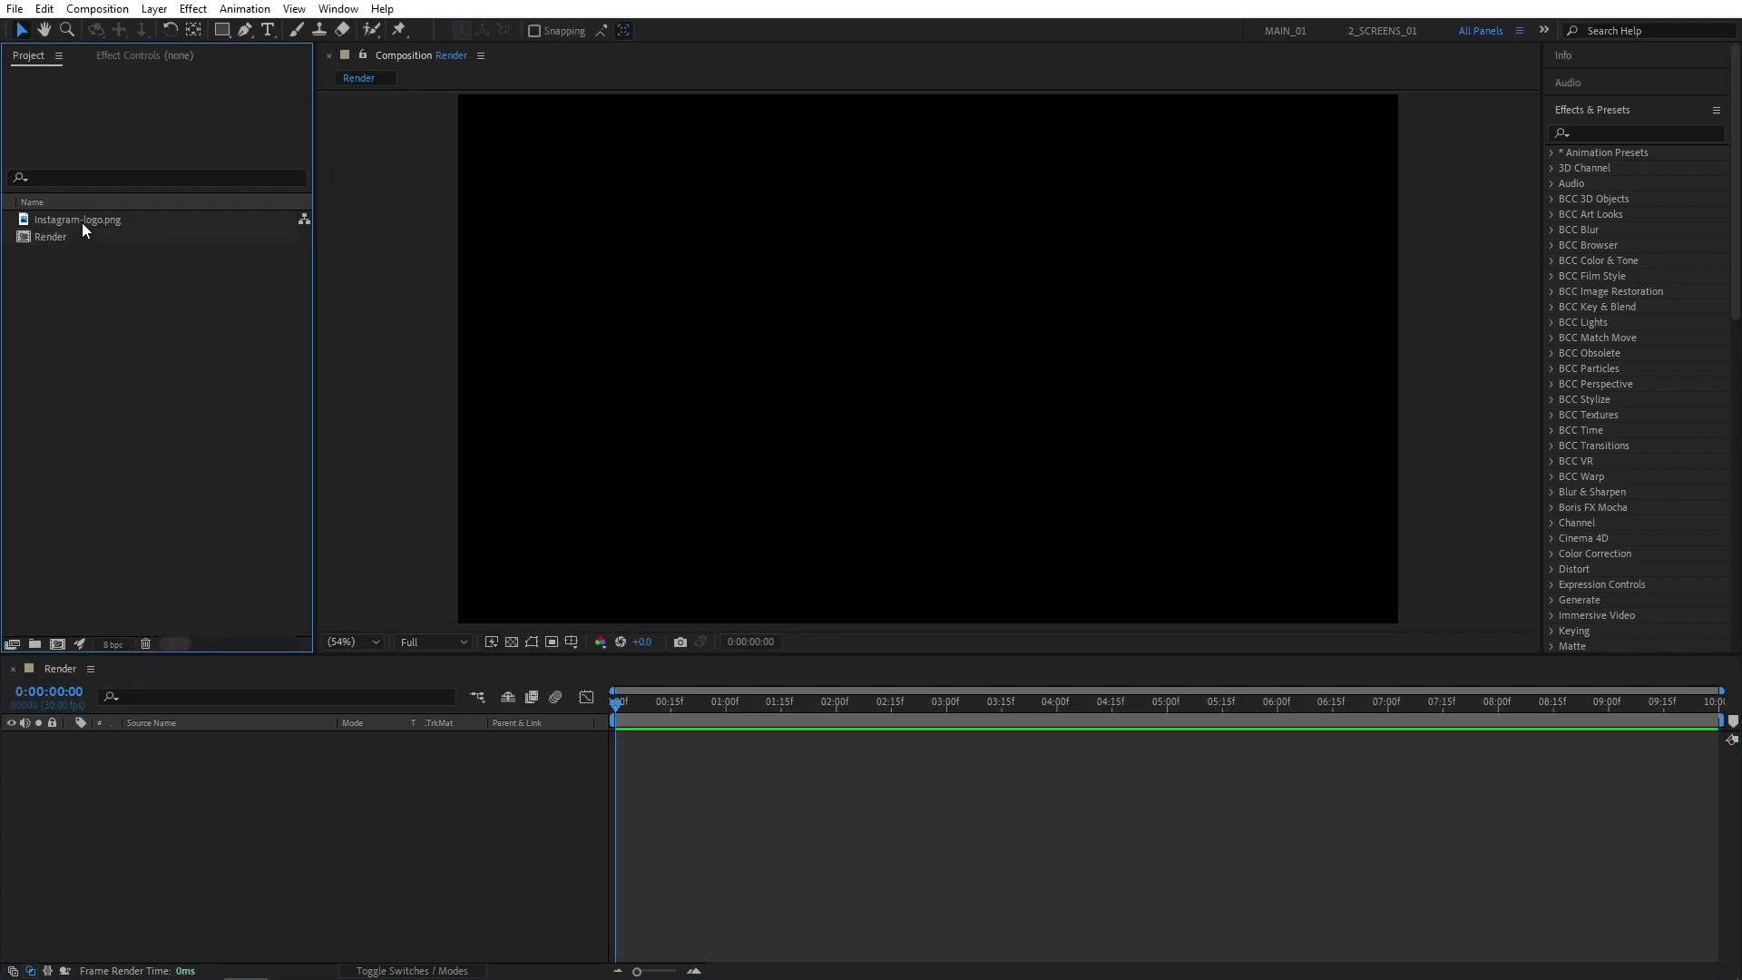
{"action": "left_click_drag", "start_coordinate": [82, 221], "coordinate": [254, 775]}
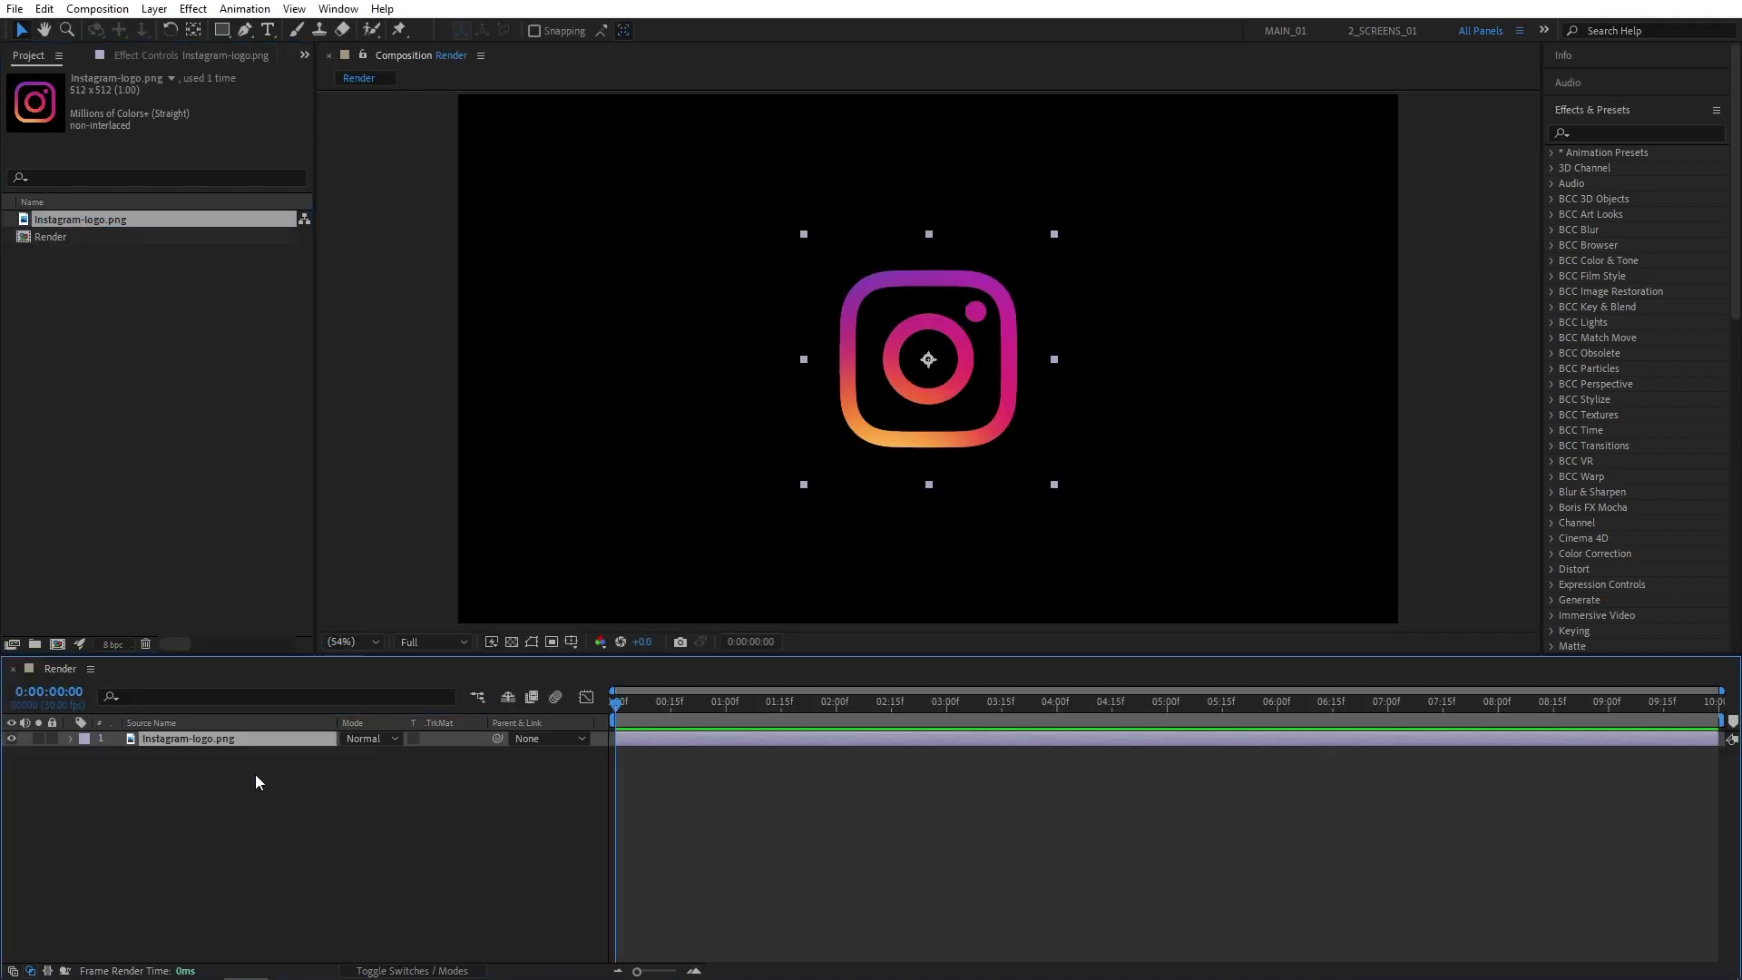
{"action": "left_click", "coordinate": [514, 643]}
{"action": "left_click", "coordinate": [511, 642]}
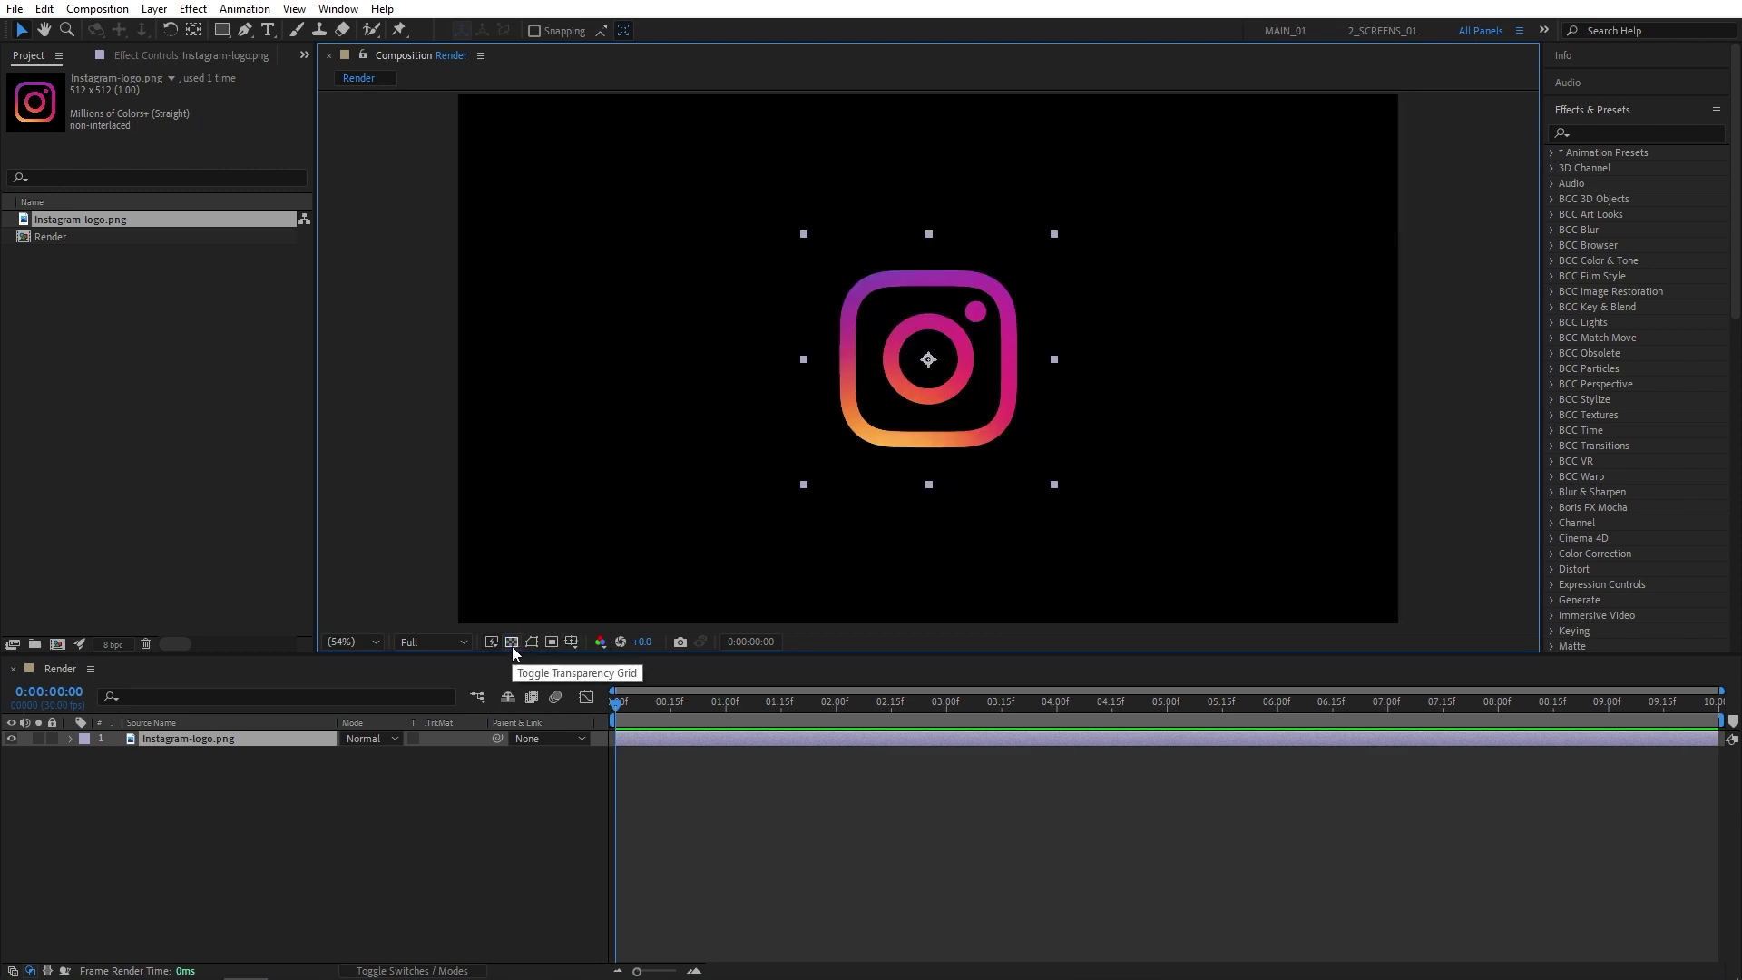
{"action": "key", "text": "s"}
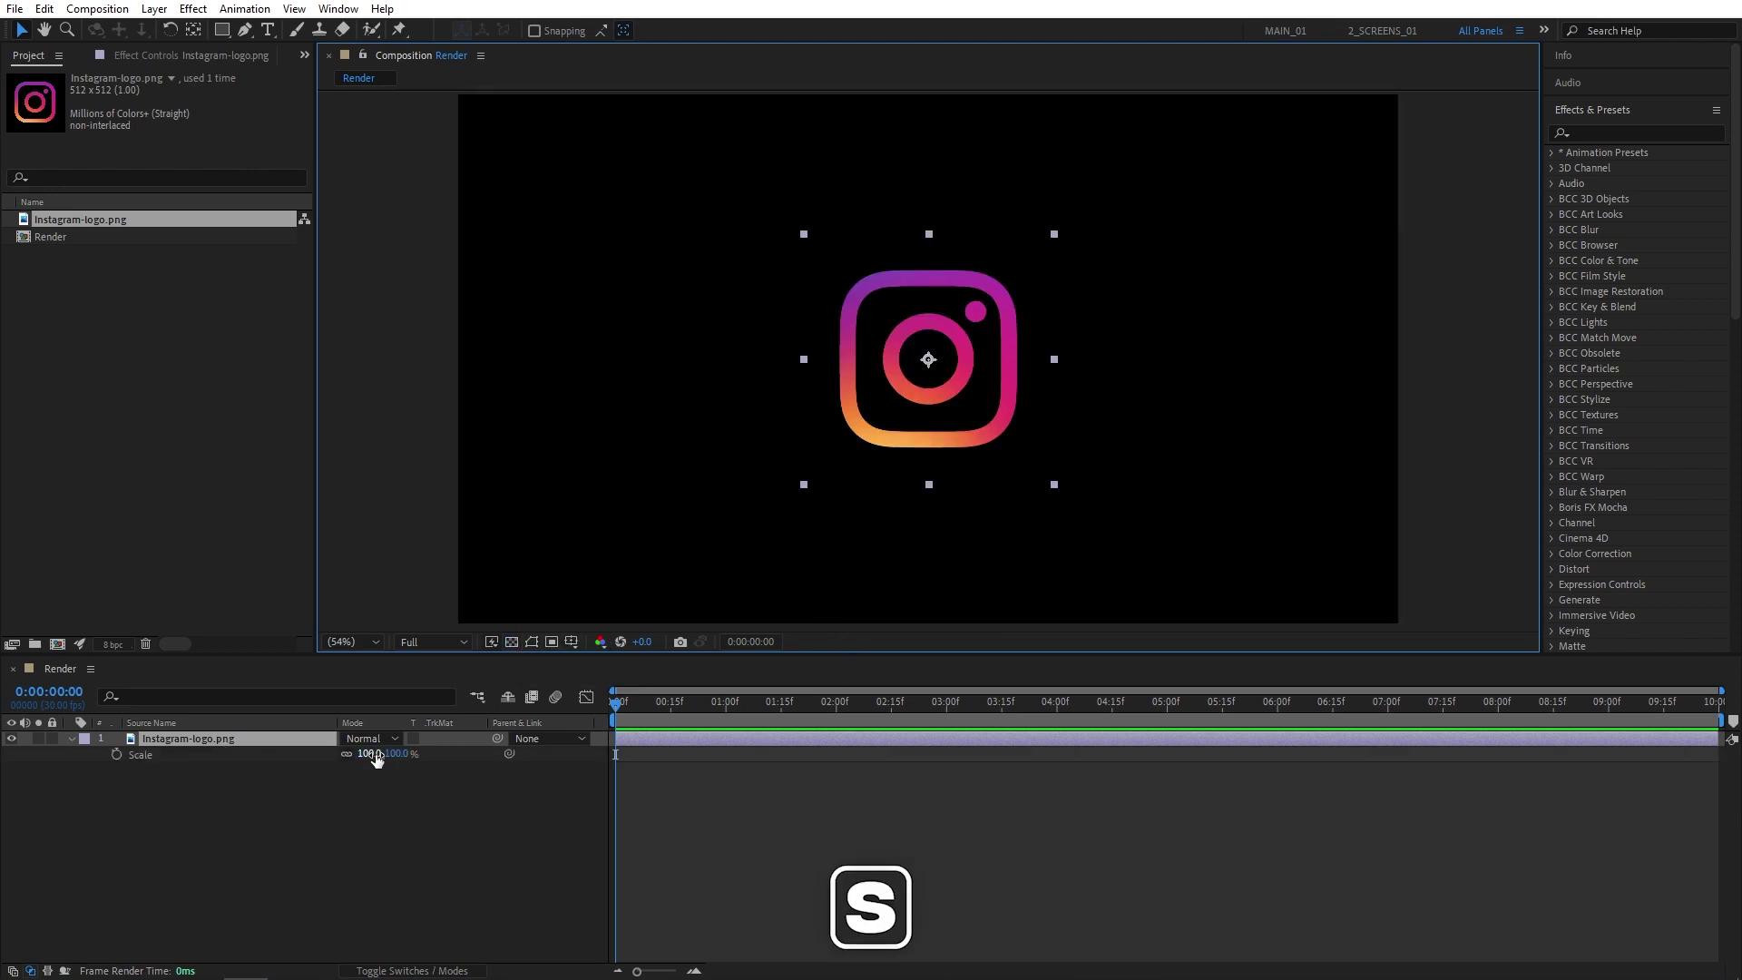
{"action": "left_click", "coordinate": [370, 753]}
{"action": "type", "text": "130"}
{"action": "key", "text": "Return"}
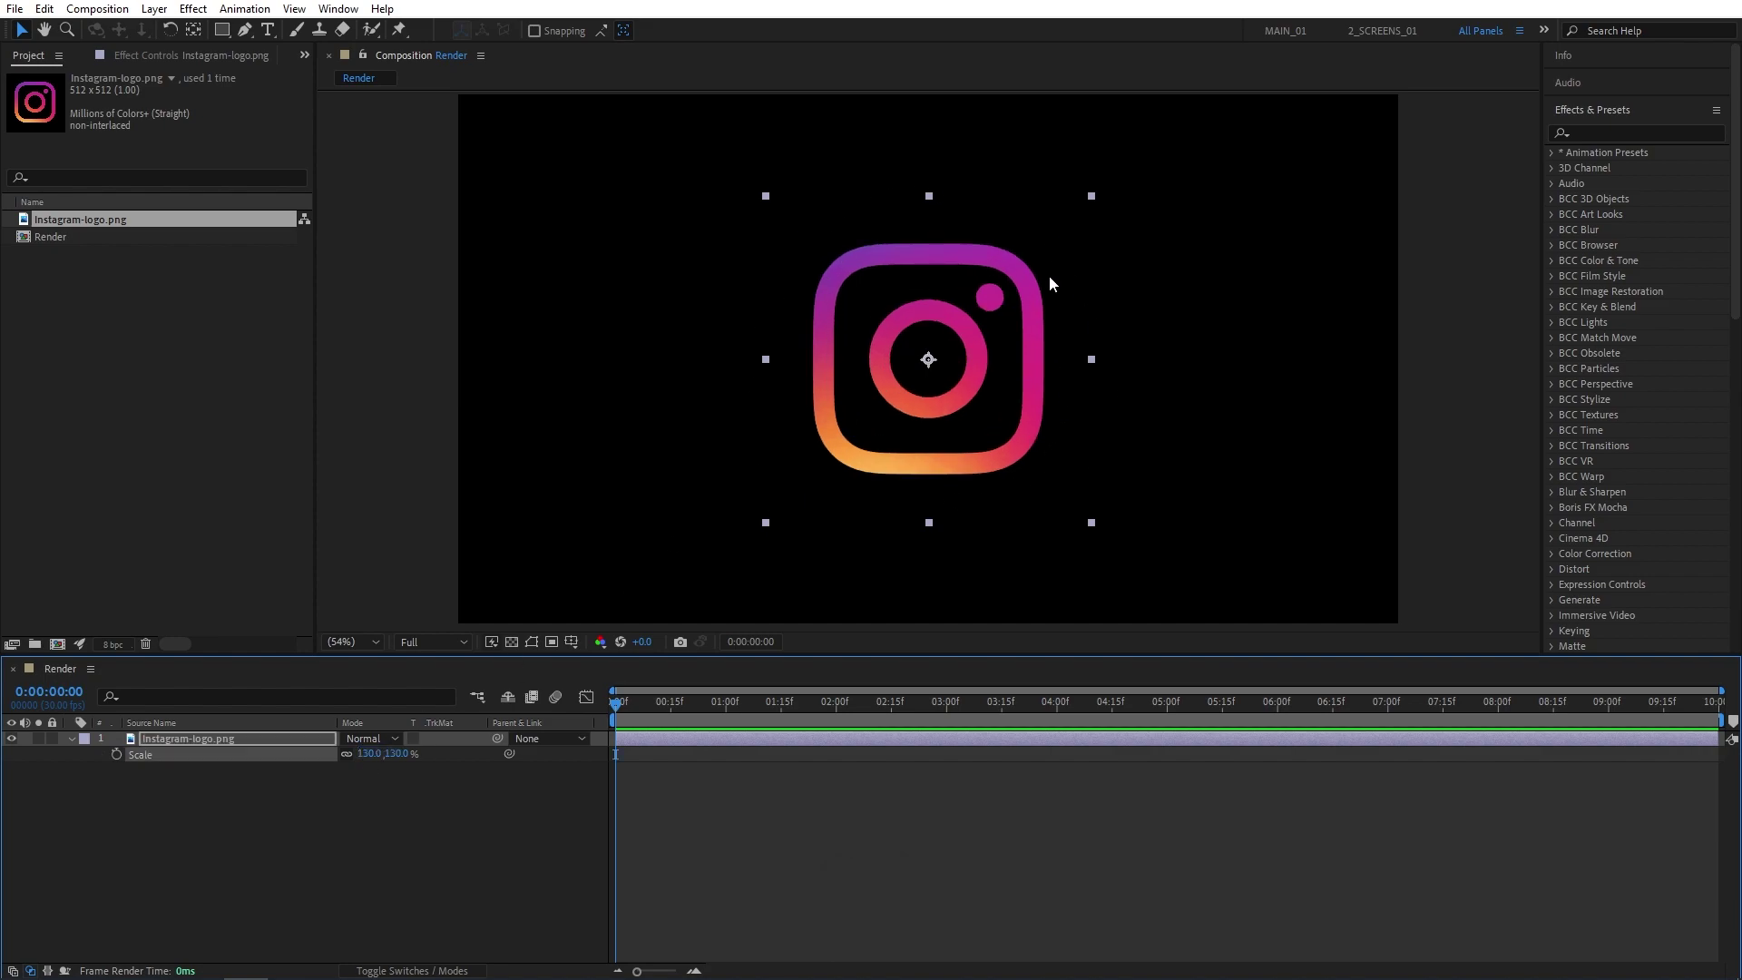
{"action": "left_click", "coordinate": [465, 867]}
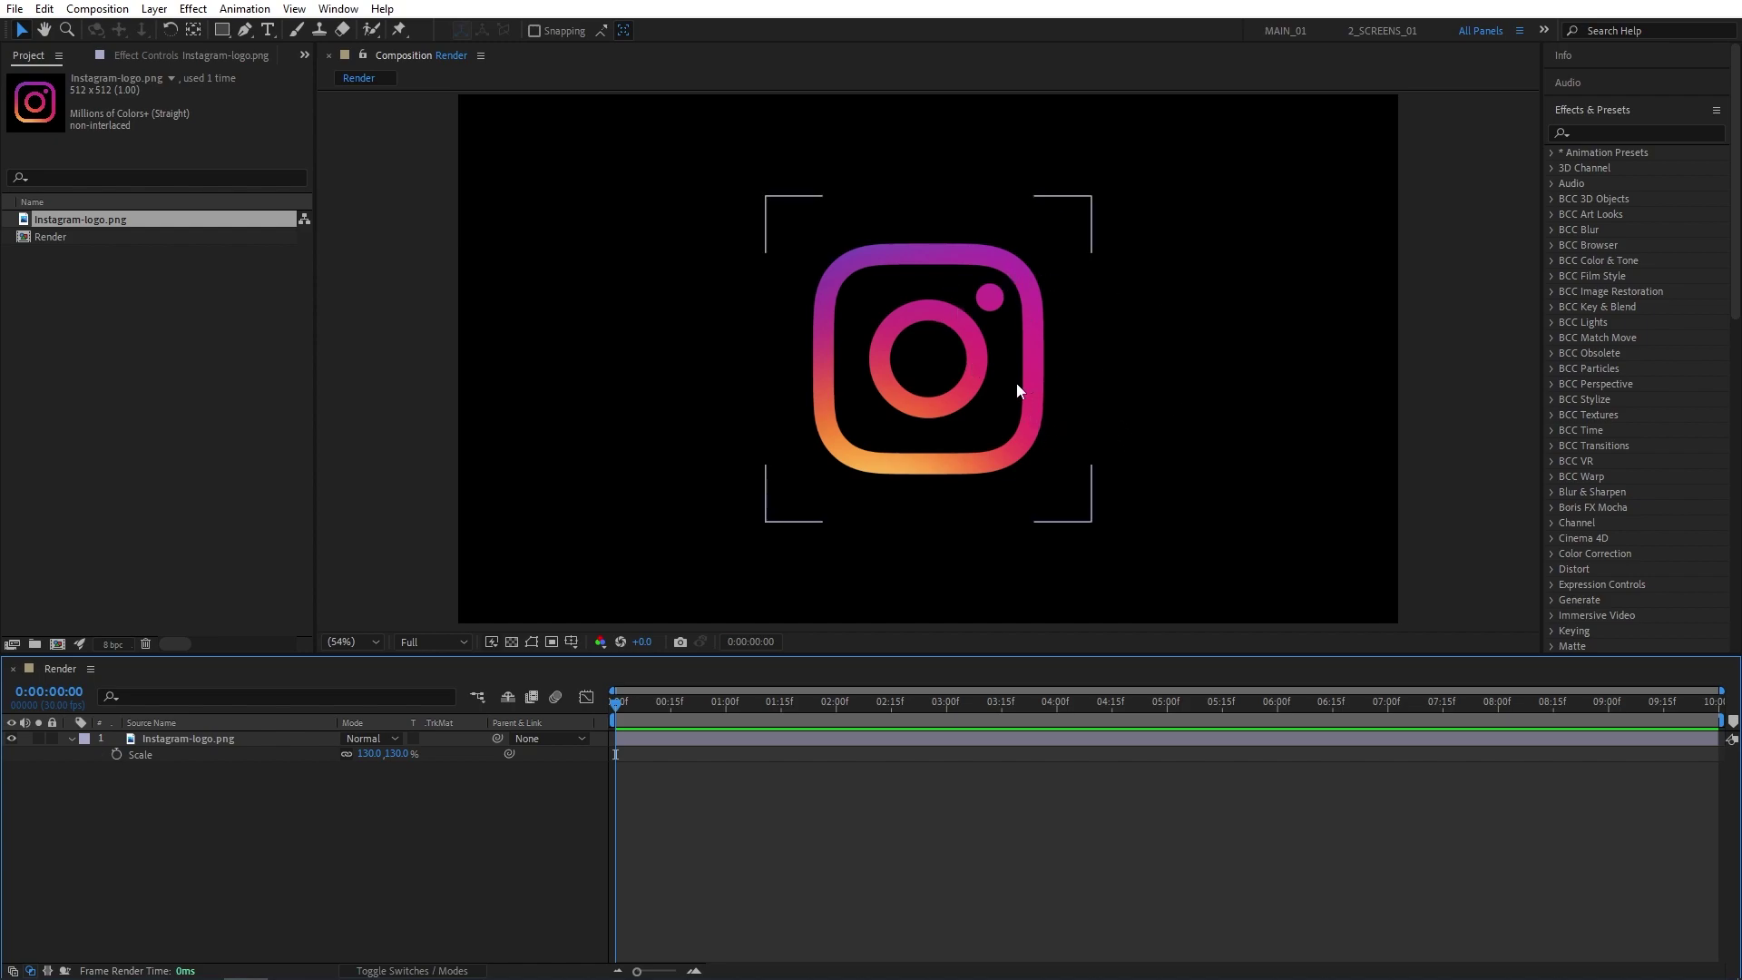
- Pre-compose the logo layer into a composition named Logo, moving all attributes
{"action": "right_click", "coordinate": [210, 737]}
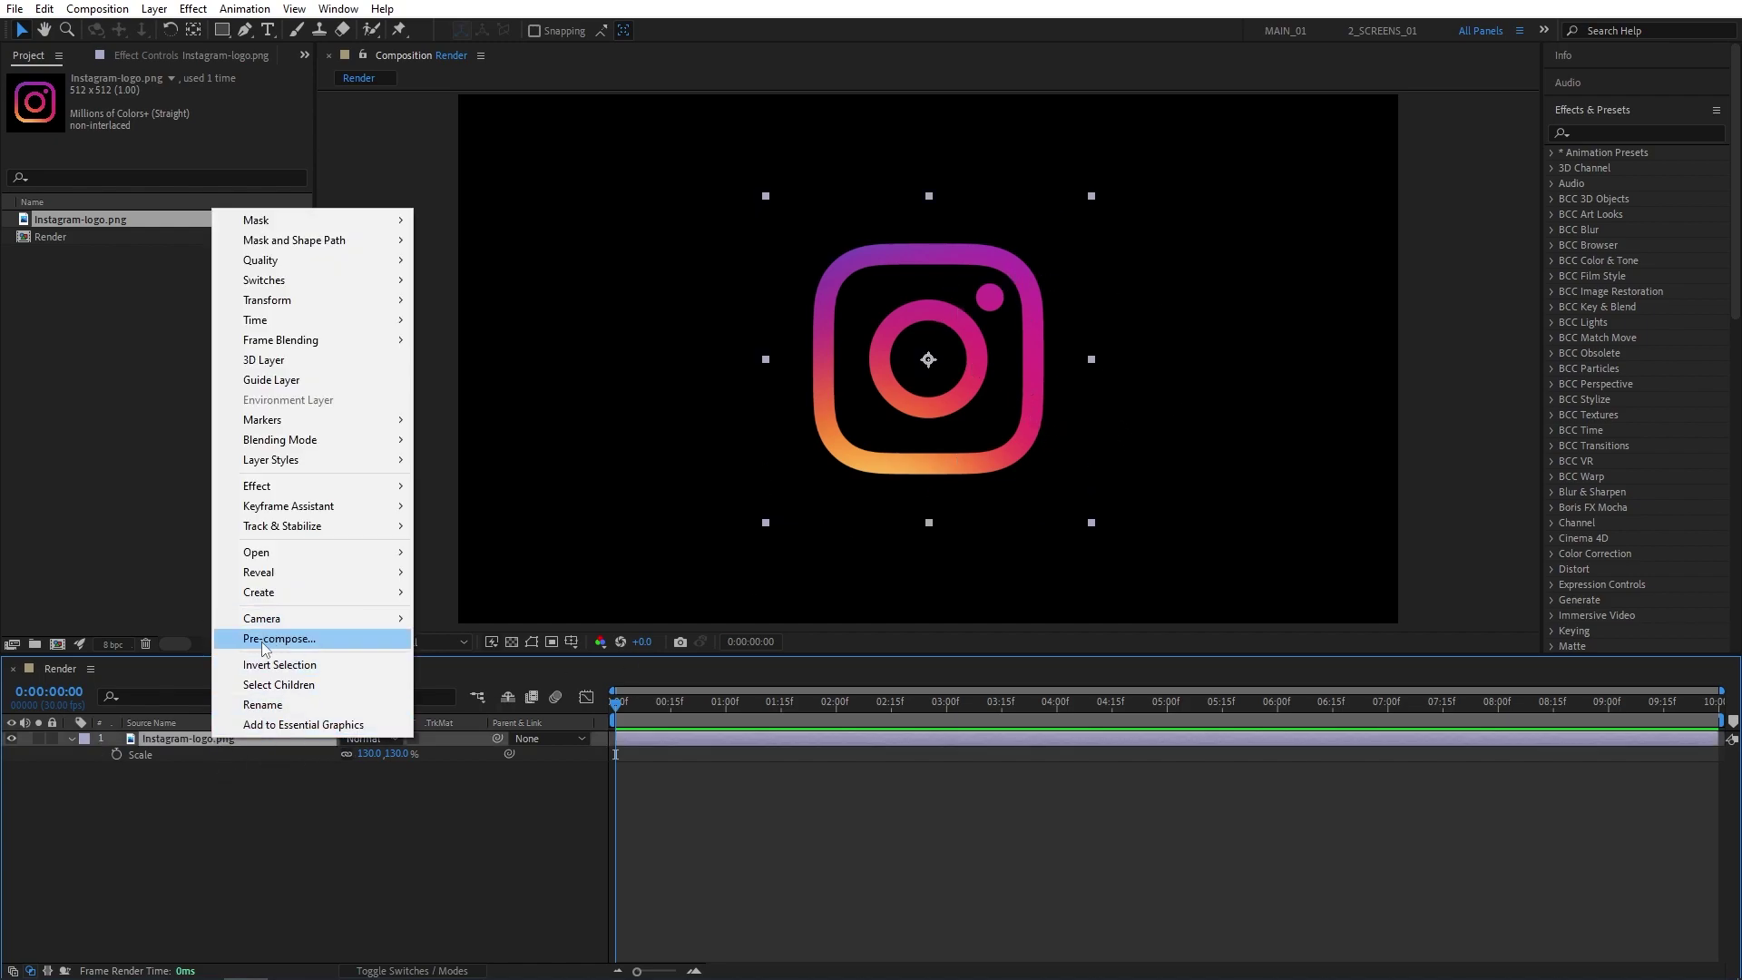
{"action": "left_click", "coordinate": [265, 639]}
{"action": "type", "text": "Logo"}
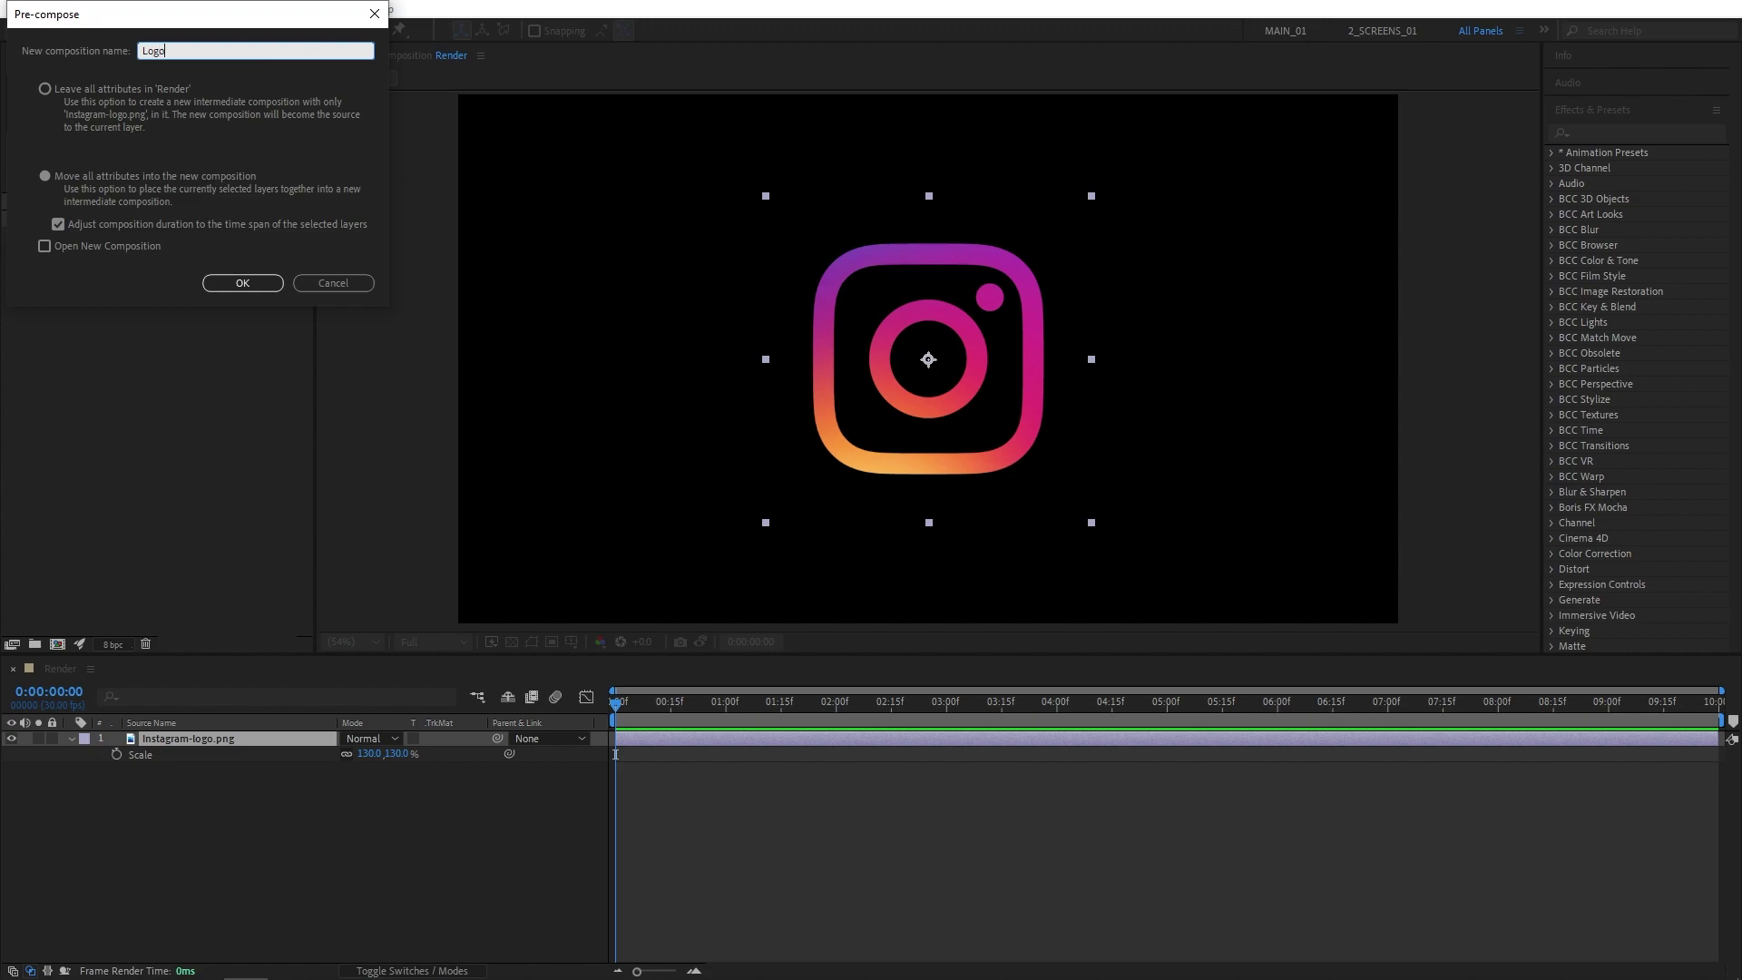
{"action": "left_click", "coordinate": [44, 177]}
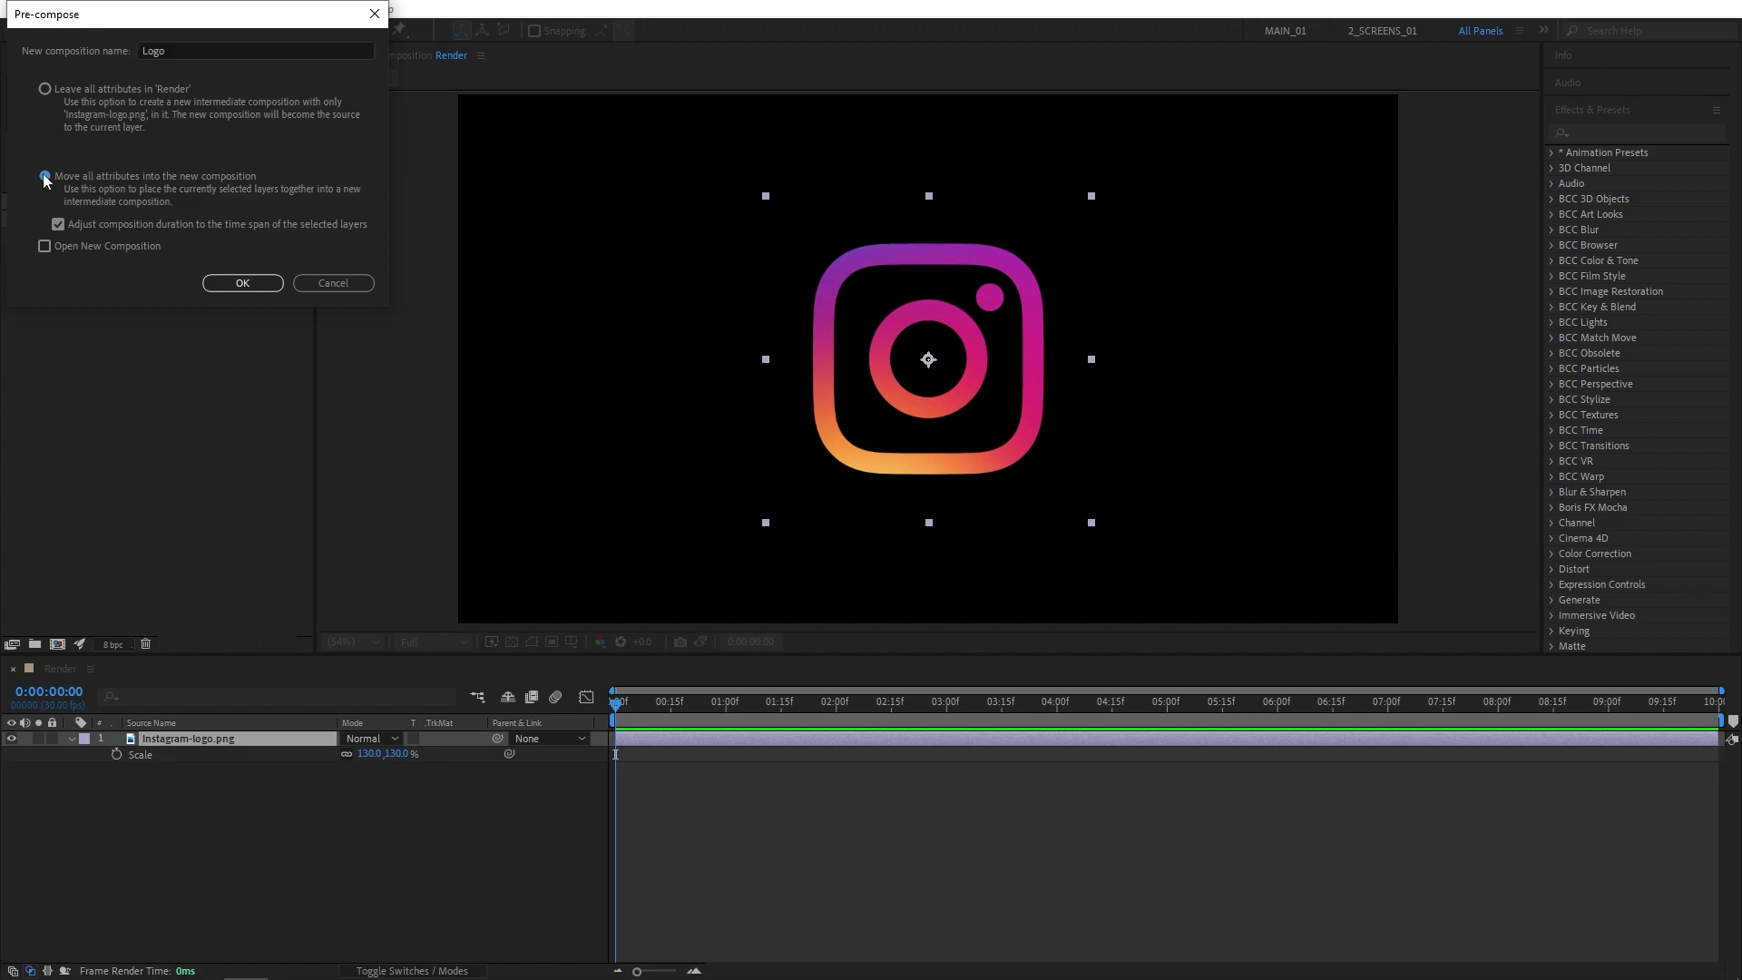
{"action": "left_click", "coordinate": [240, 283]}
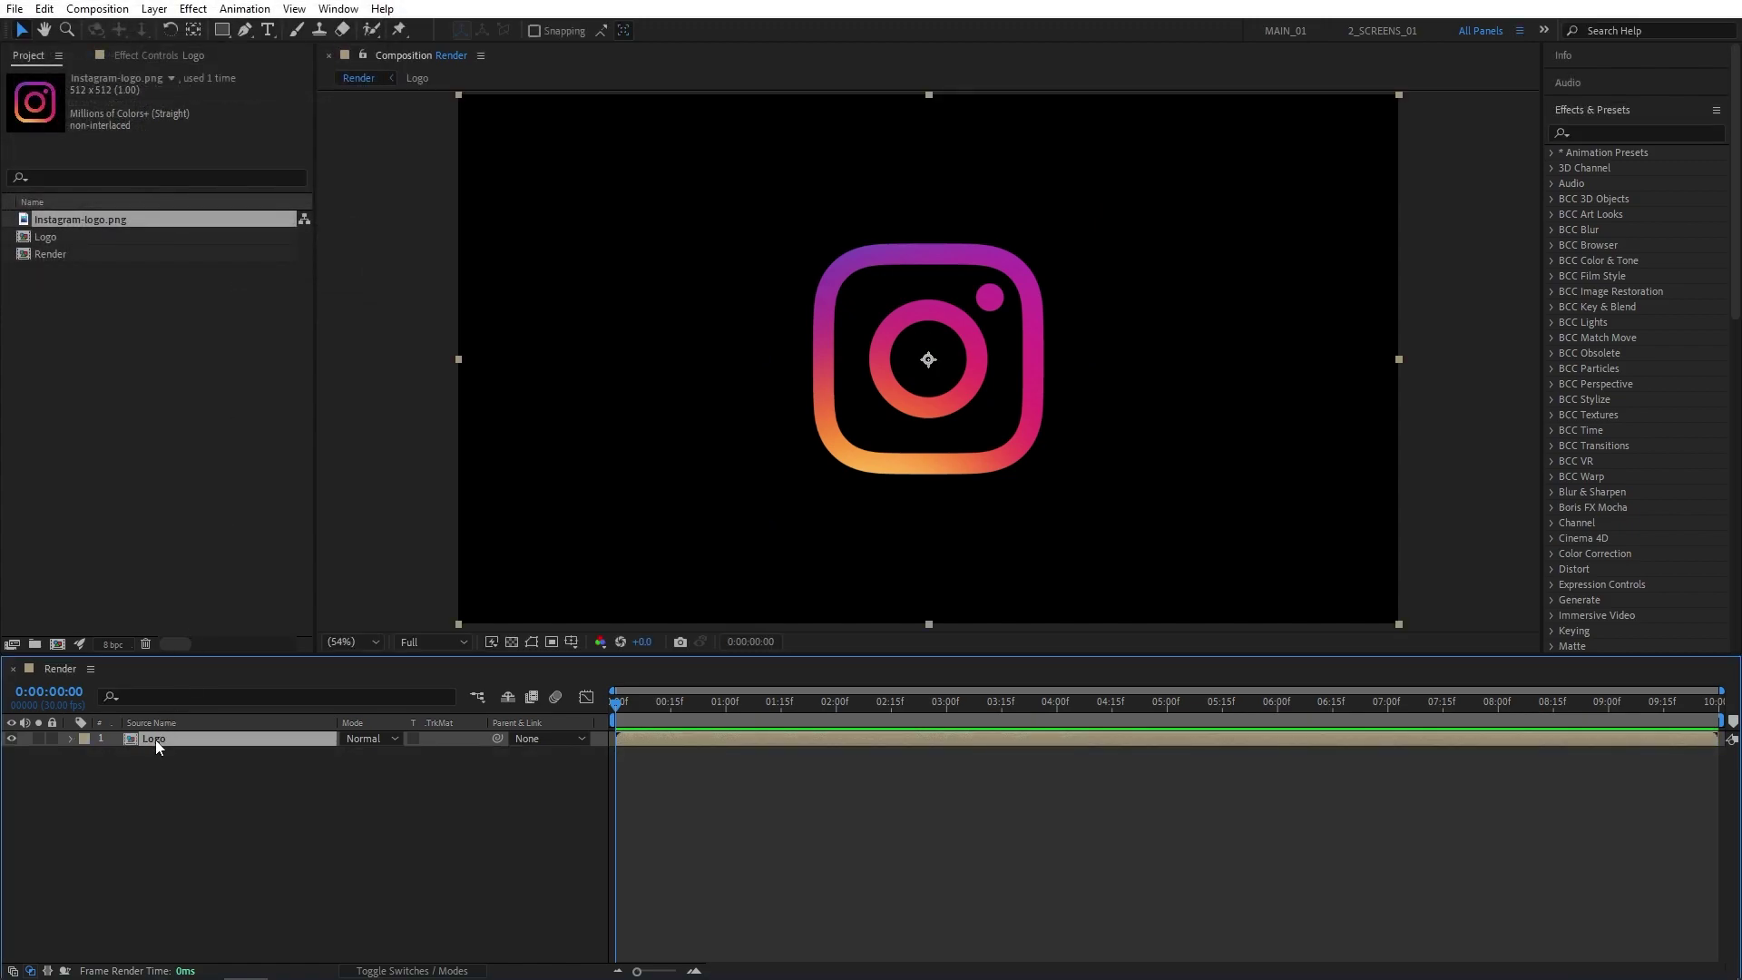
- Auto-trace the Logo layer from its alpha channel into outline masks
{"action": "left_click", "coordinate": [154, 9]}
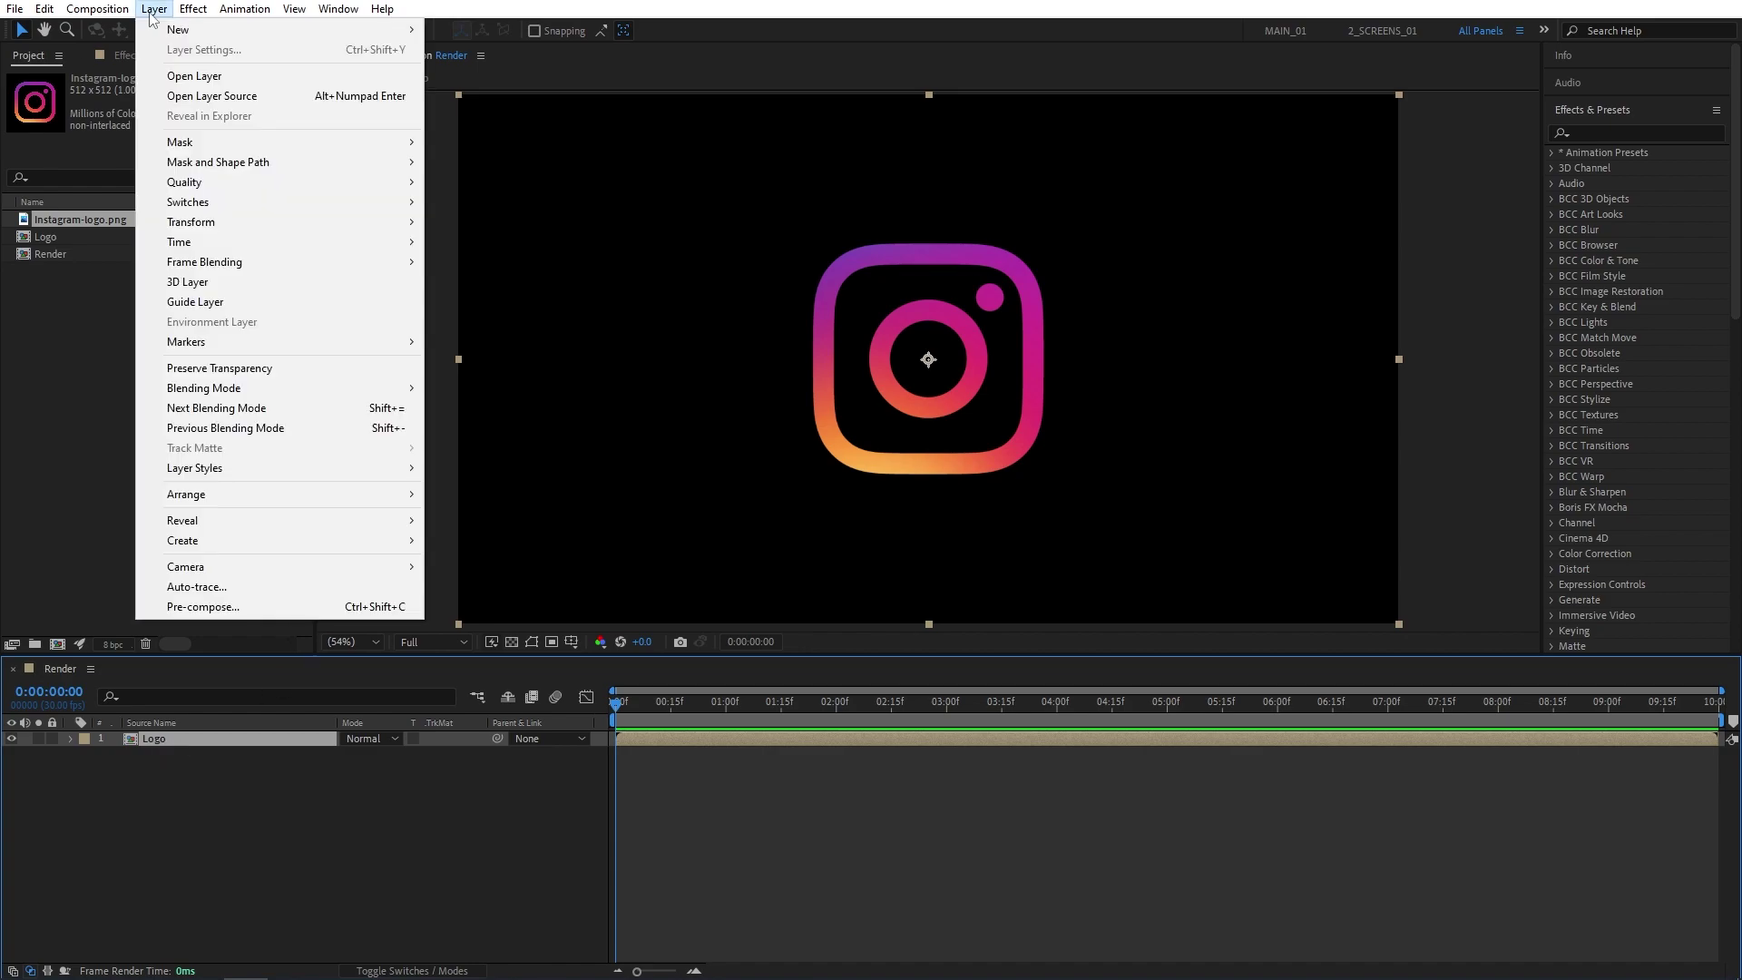
{"action": "left_click", "coordinate": [271, 590]}
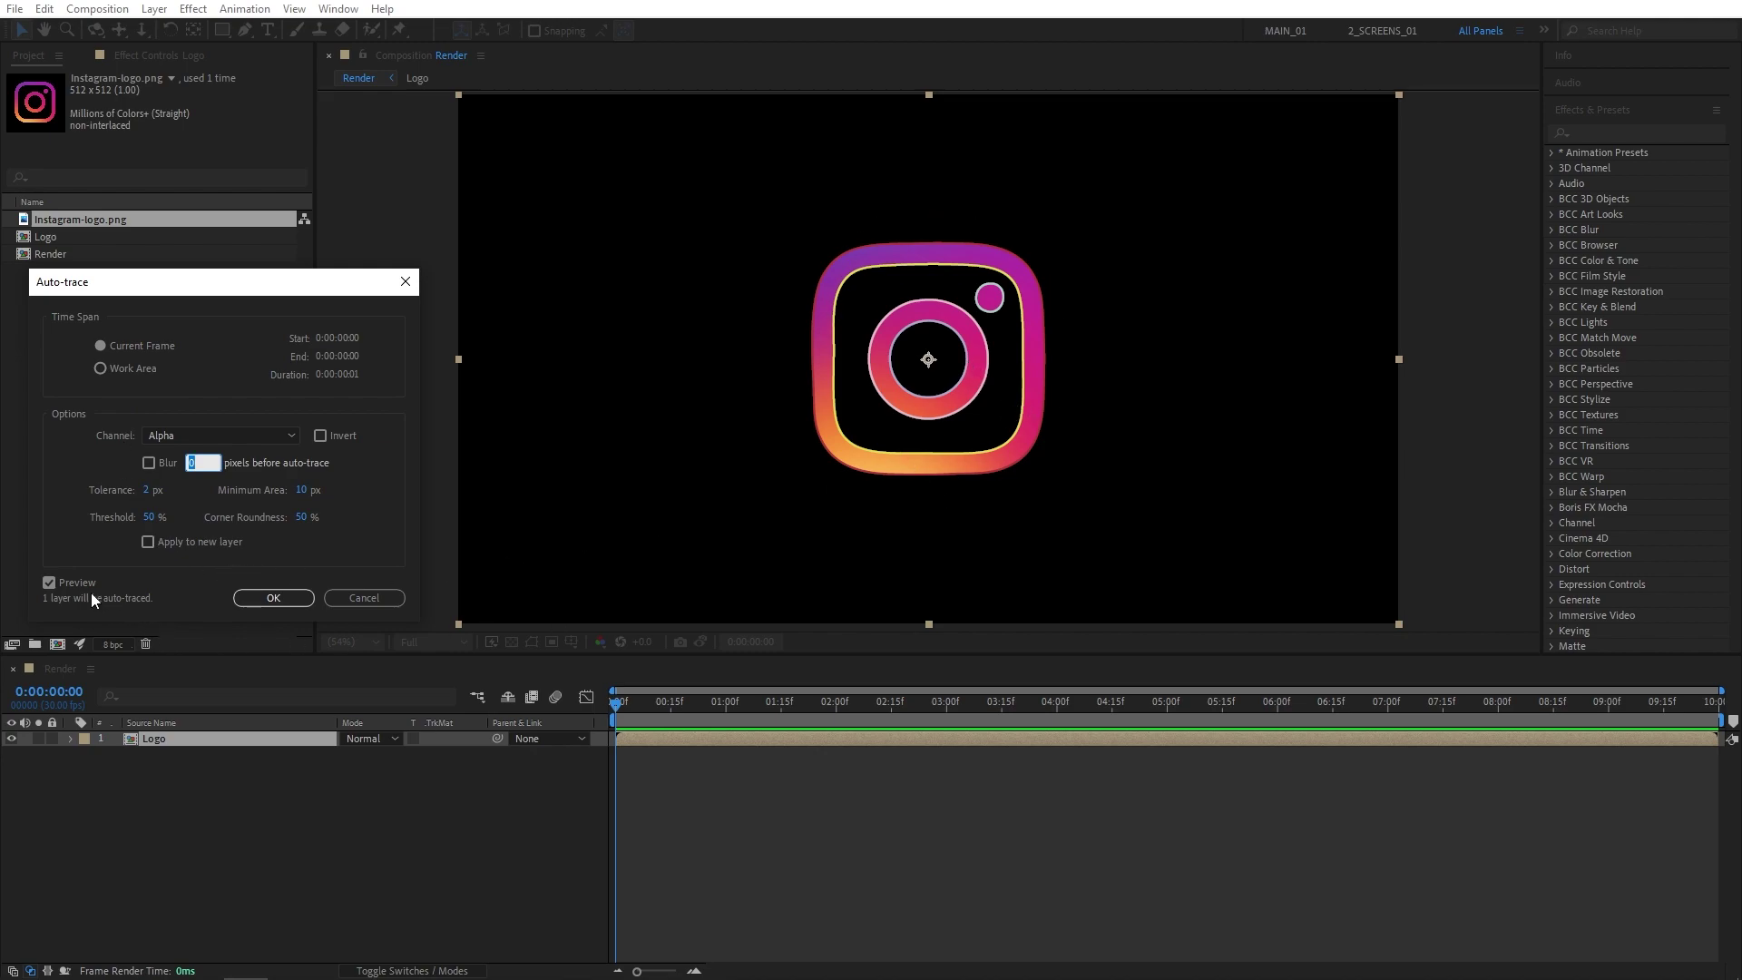
{"action": "left_click", "coordinate": [51, 583]}
{"action": "left_click", "coordinate": [51, 582]}
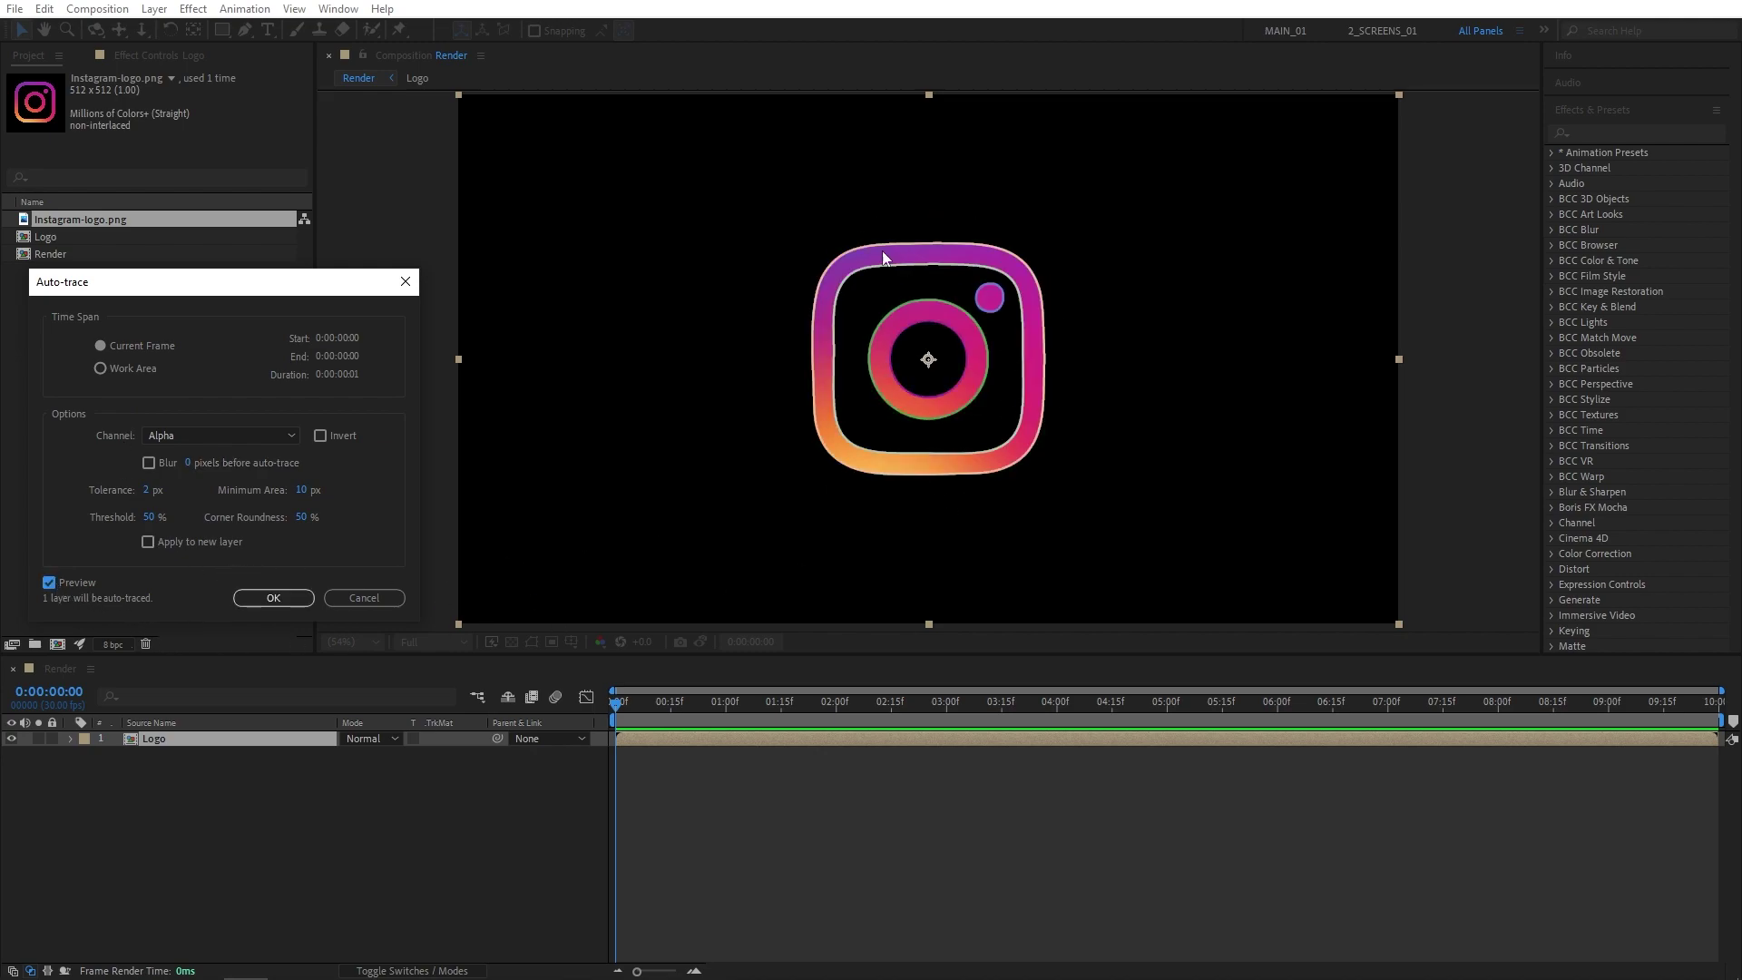
{"action": "left_click", "coordinate": [273, 597]}
{"action": "key", "text": "u"}
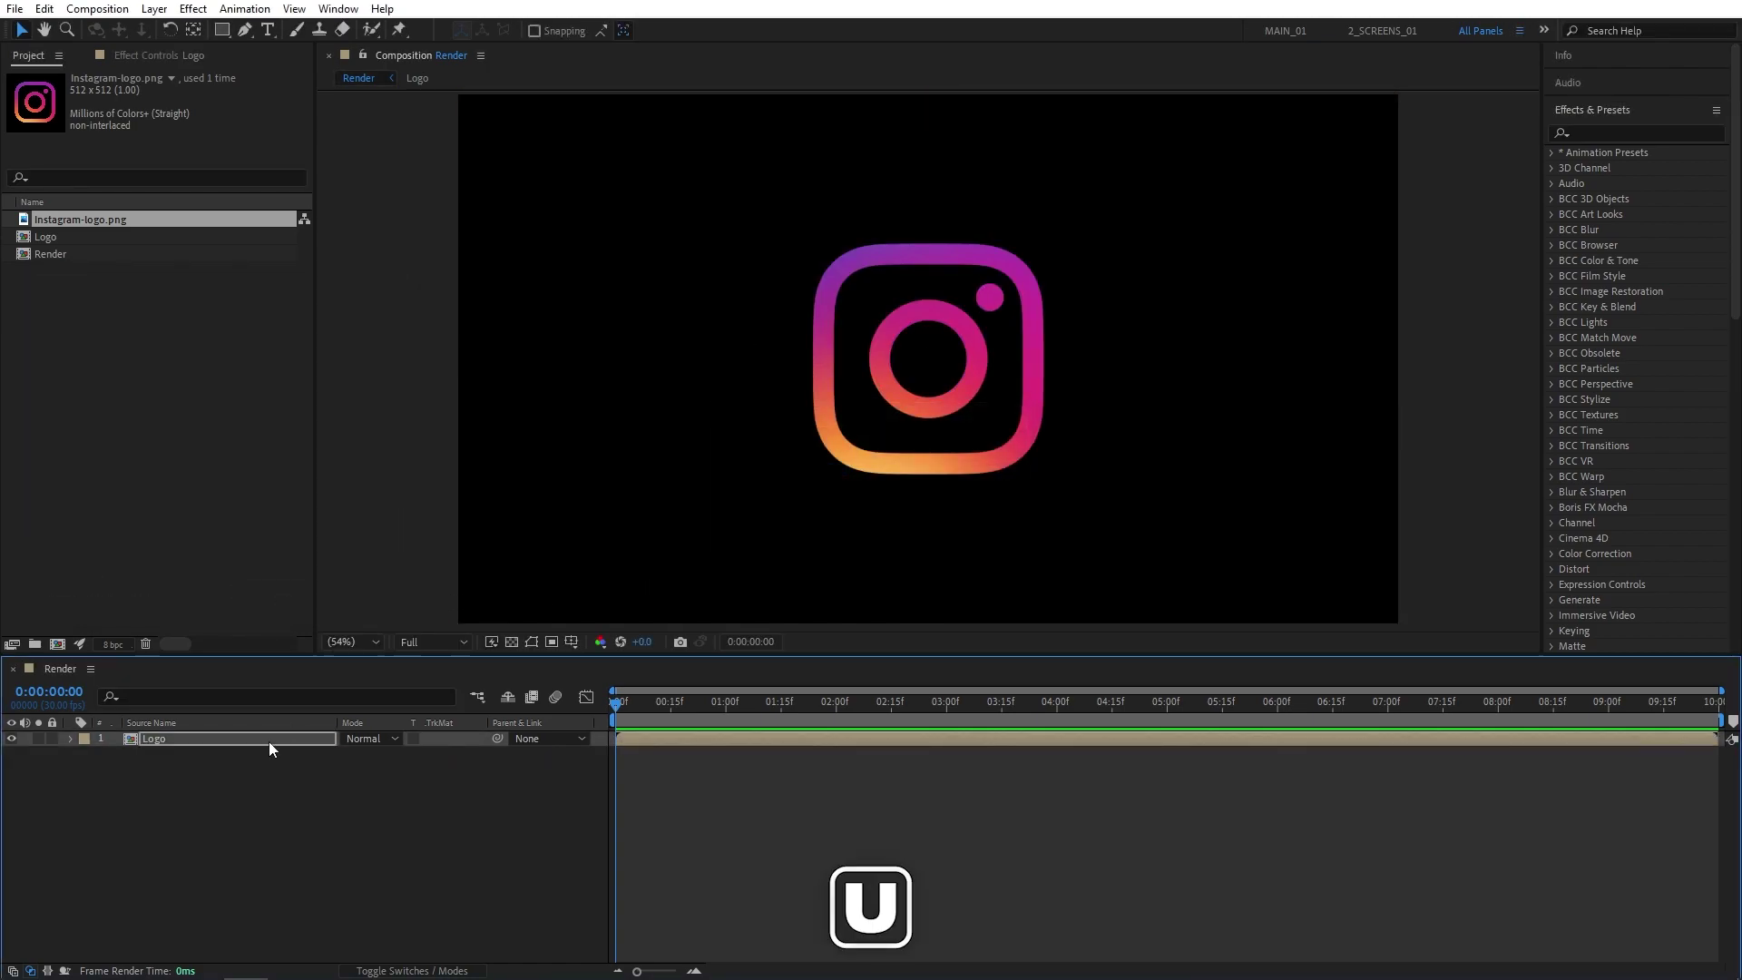
{"action": "left_click", "coordinate": [257, 941]}
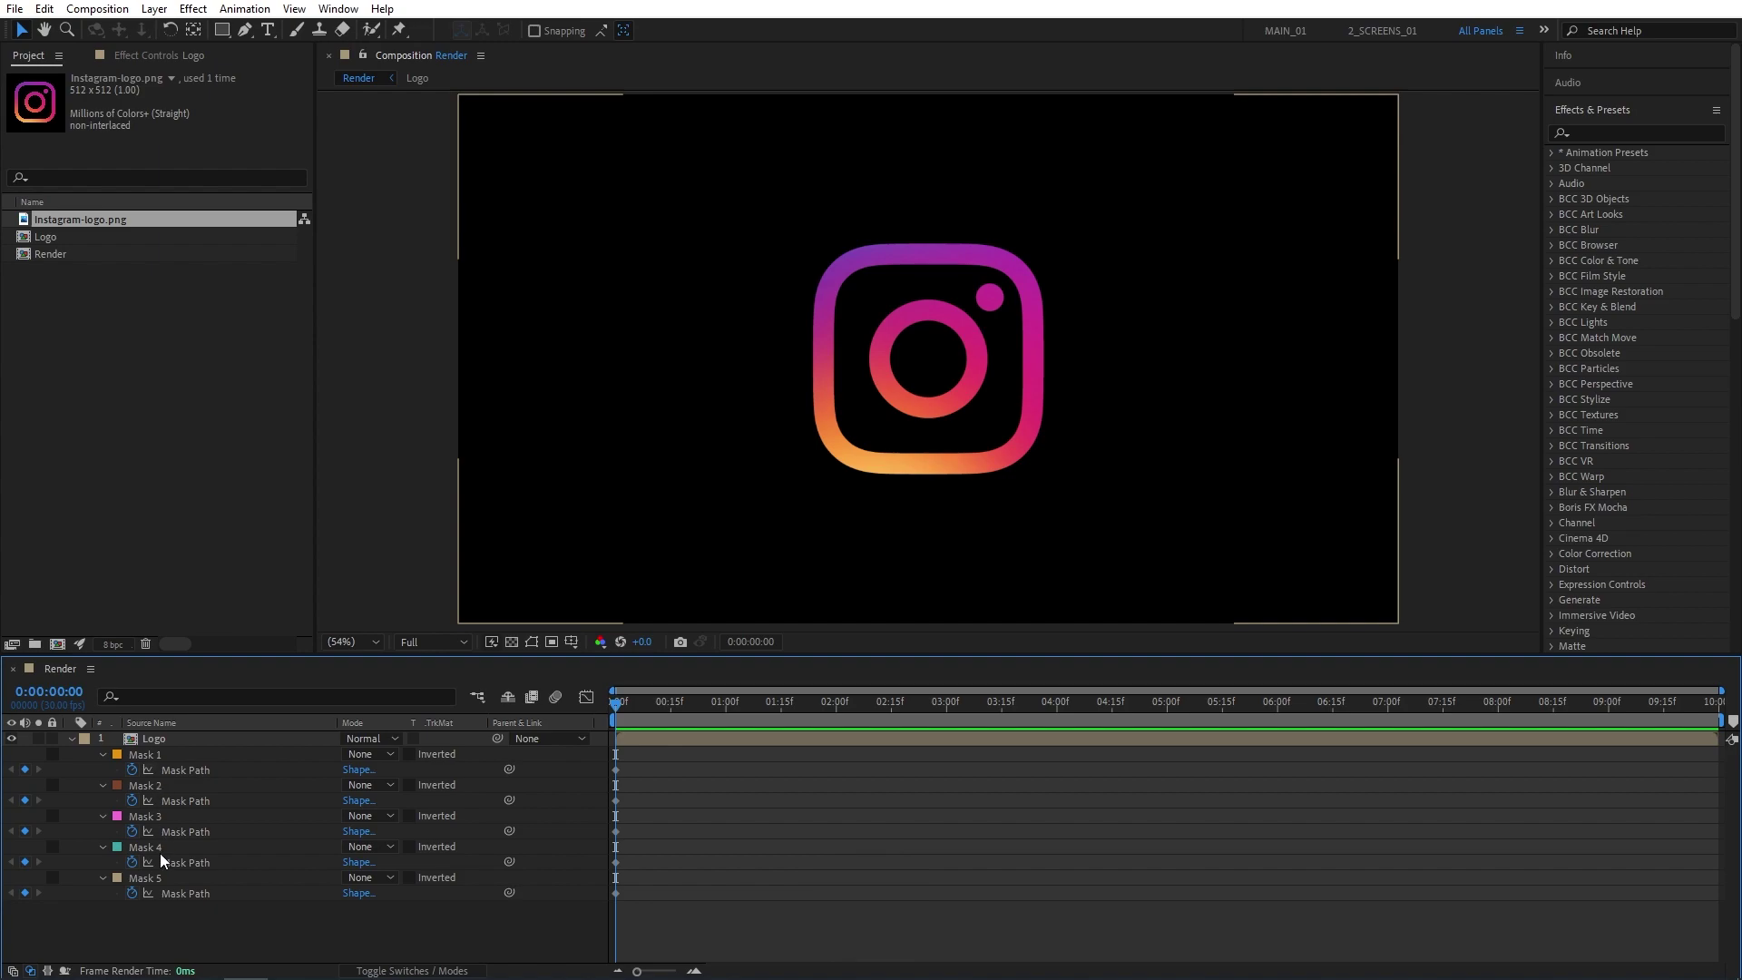
{"action": "key", "text": "space"}
{"action": "key", "text": "space"}
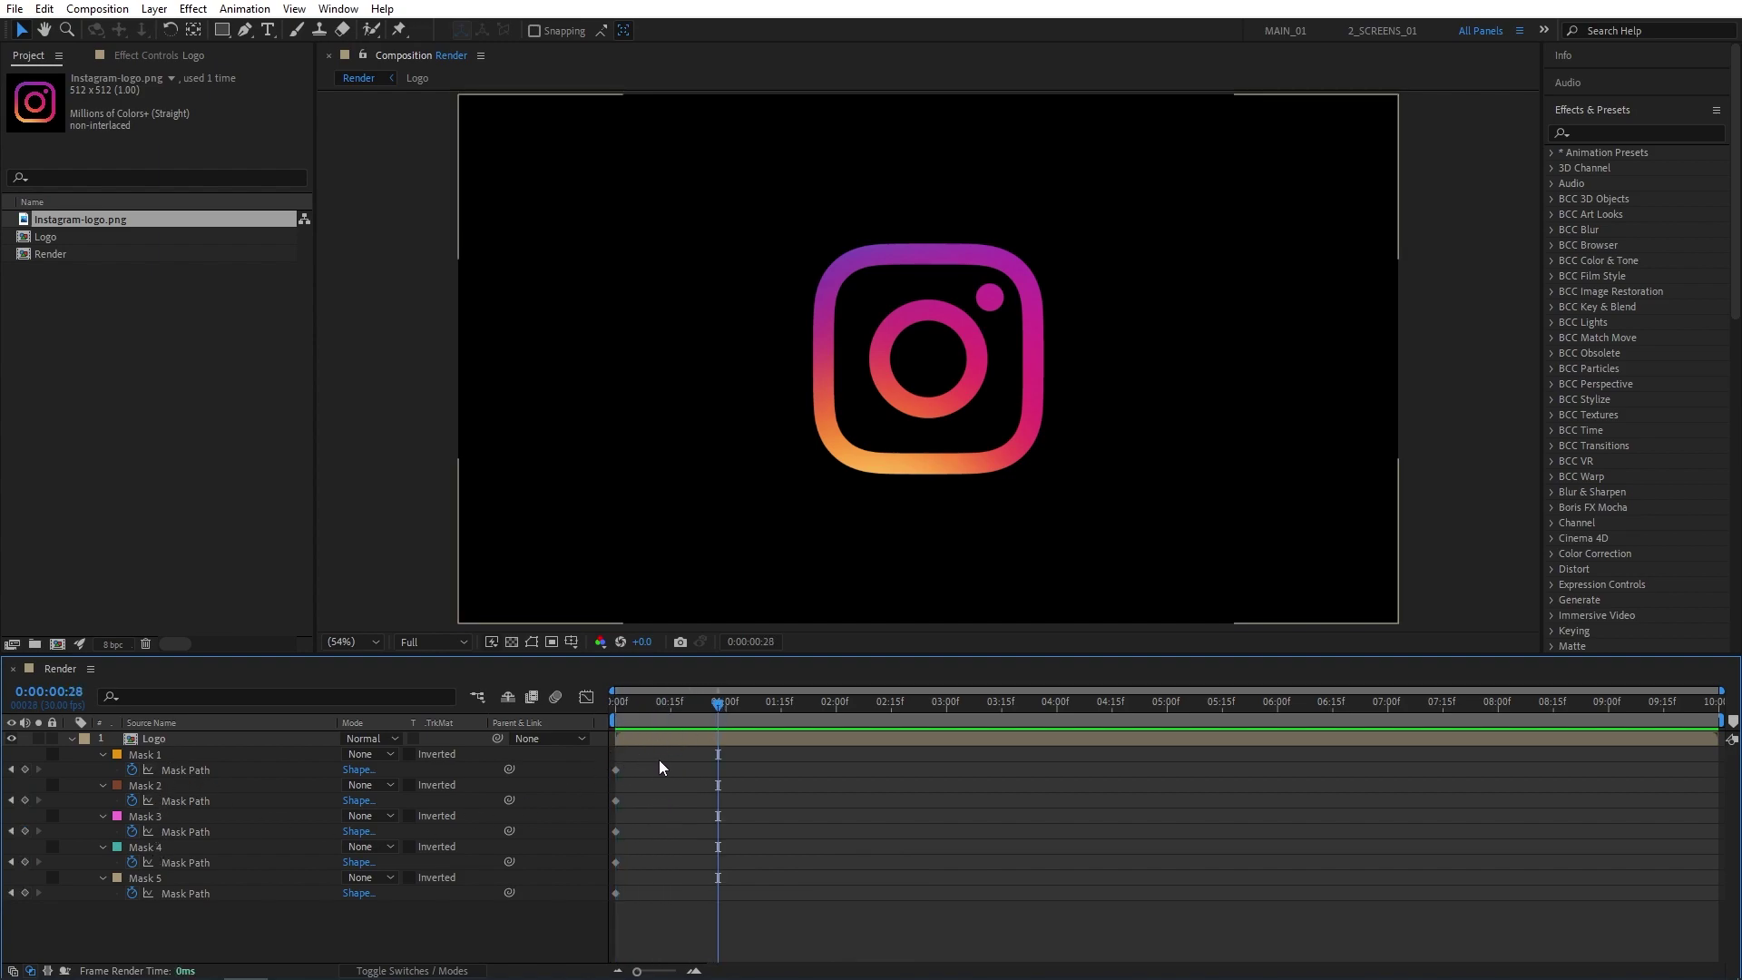
{"action": "left_click_drag", "start_coordinate": [657, 750], "coordinate": [613, 923]}
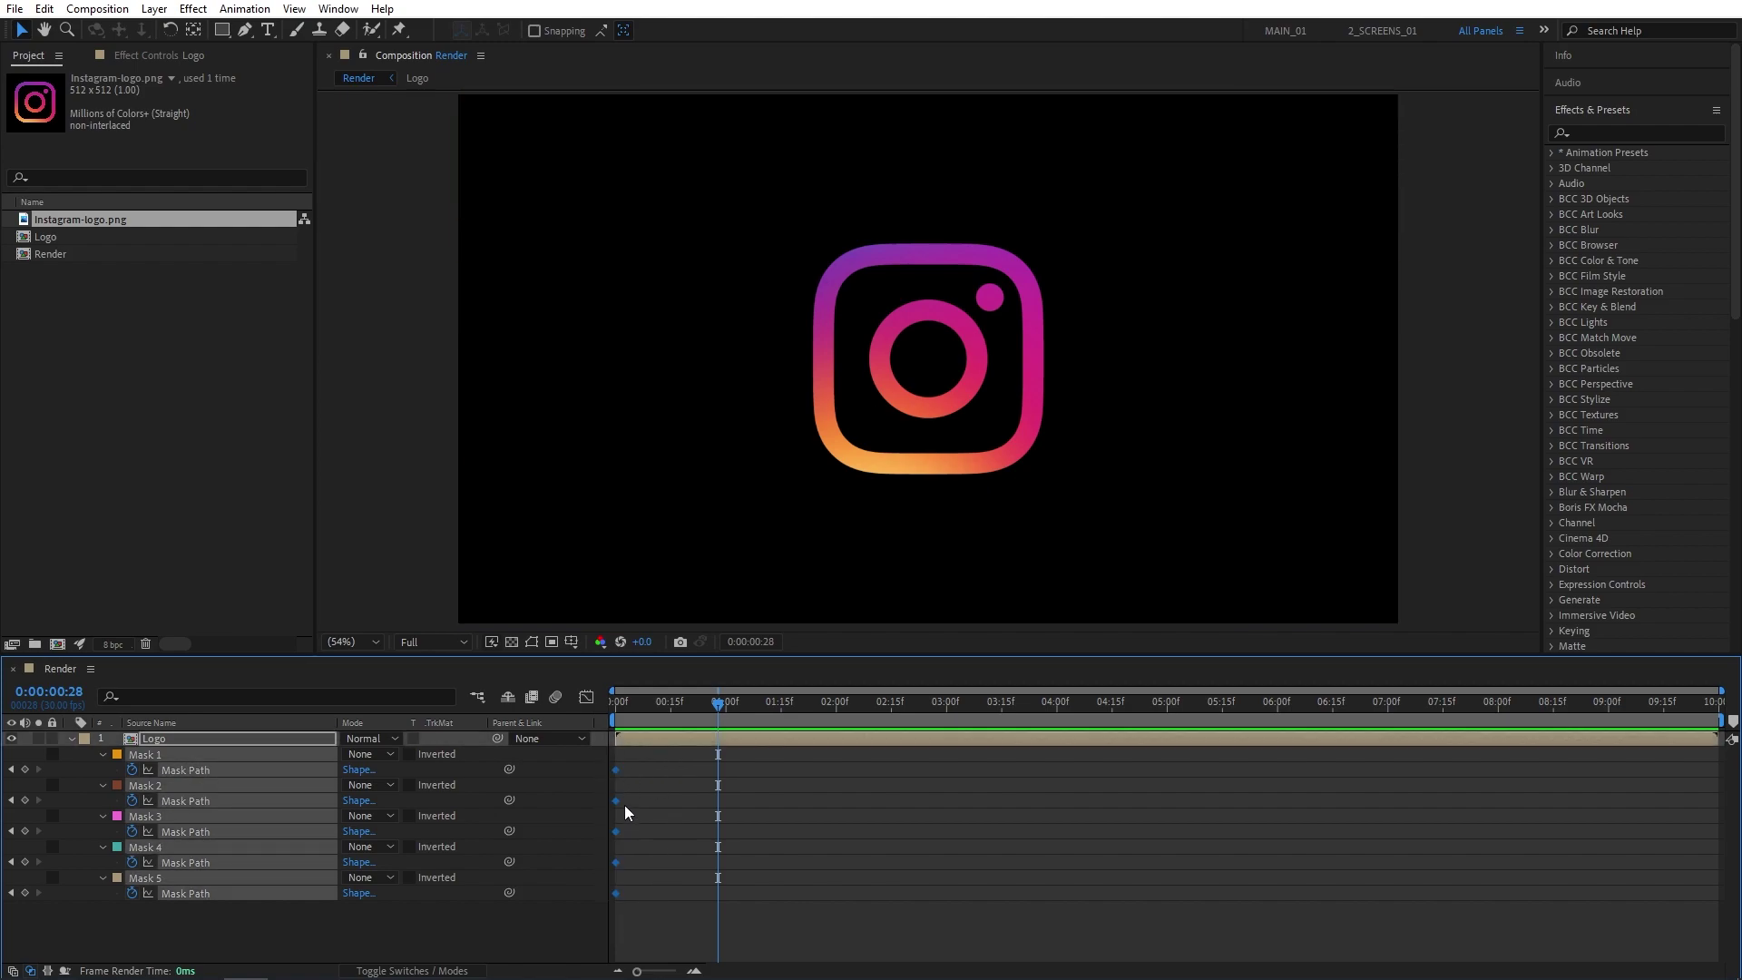
{"action": "key", "text": "u"}
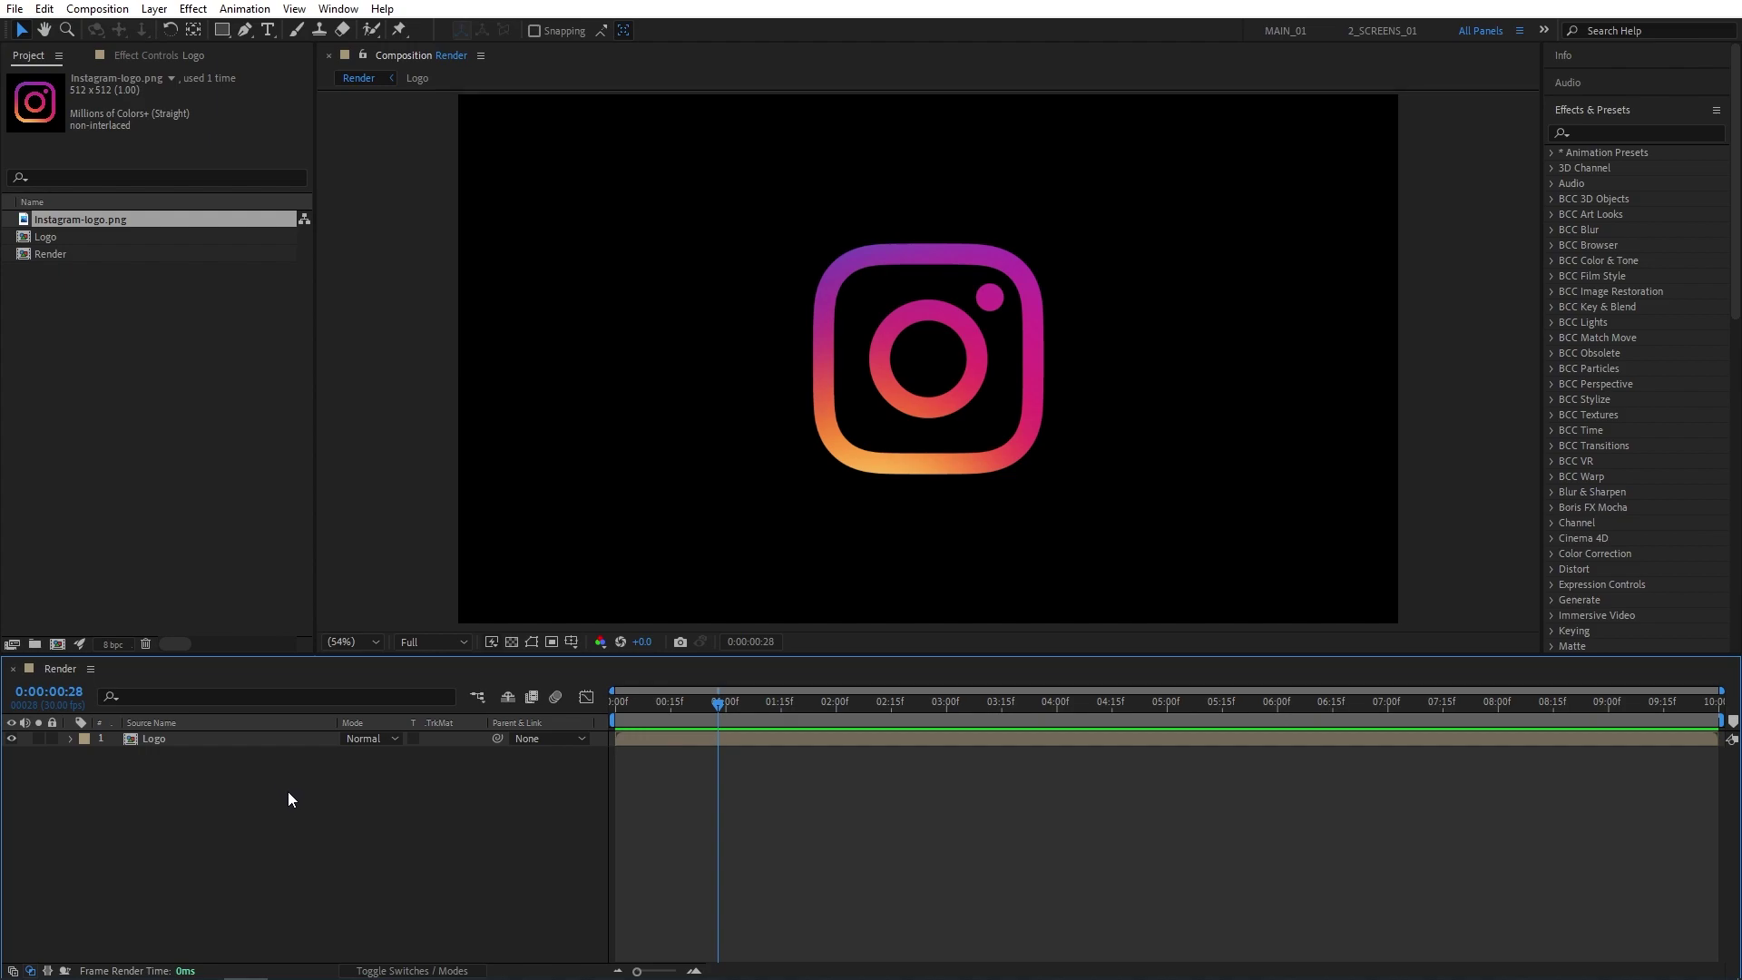
{"action": "left_click_drag", "start_coordinate": [731, 705], "coordinate": [726, 710]}
- Apply the Saber effect to the Logo layer
{"action": "left_click", "coordinate": [1622, 133]}
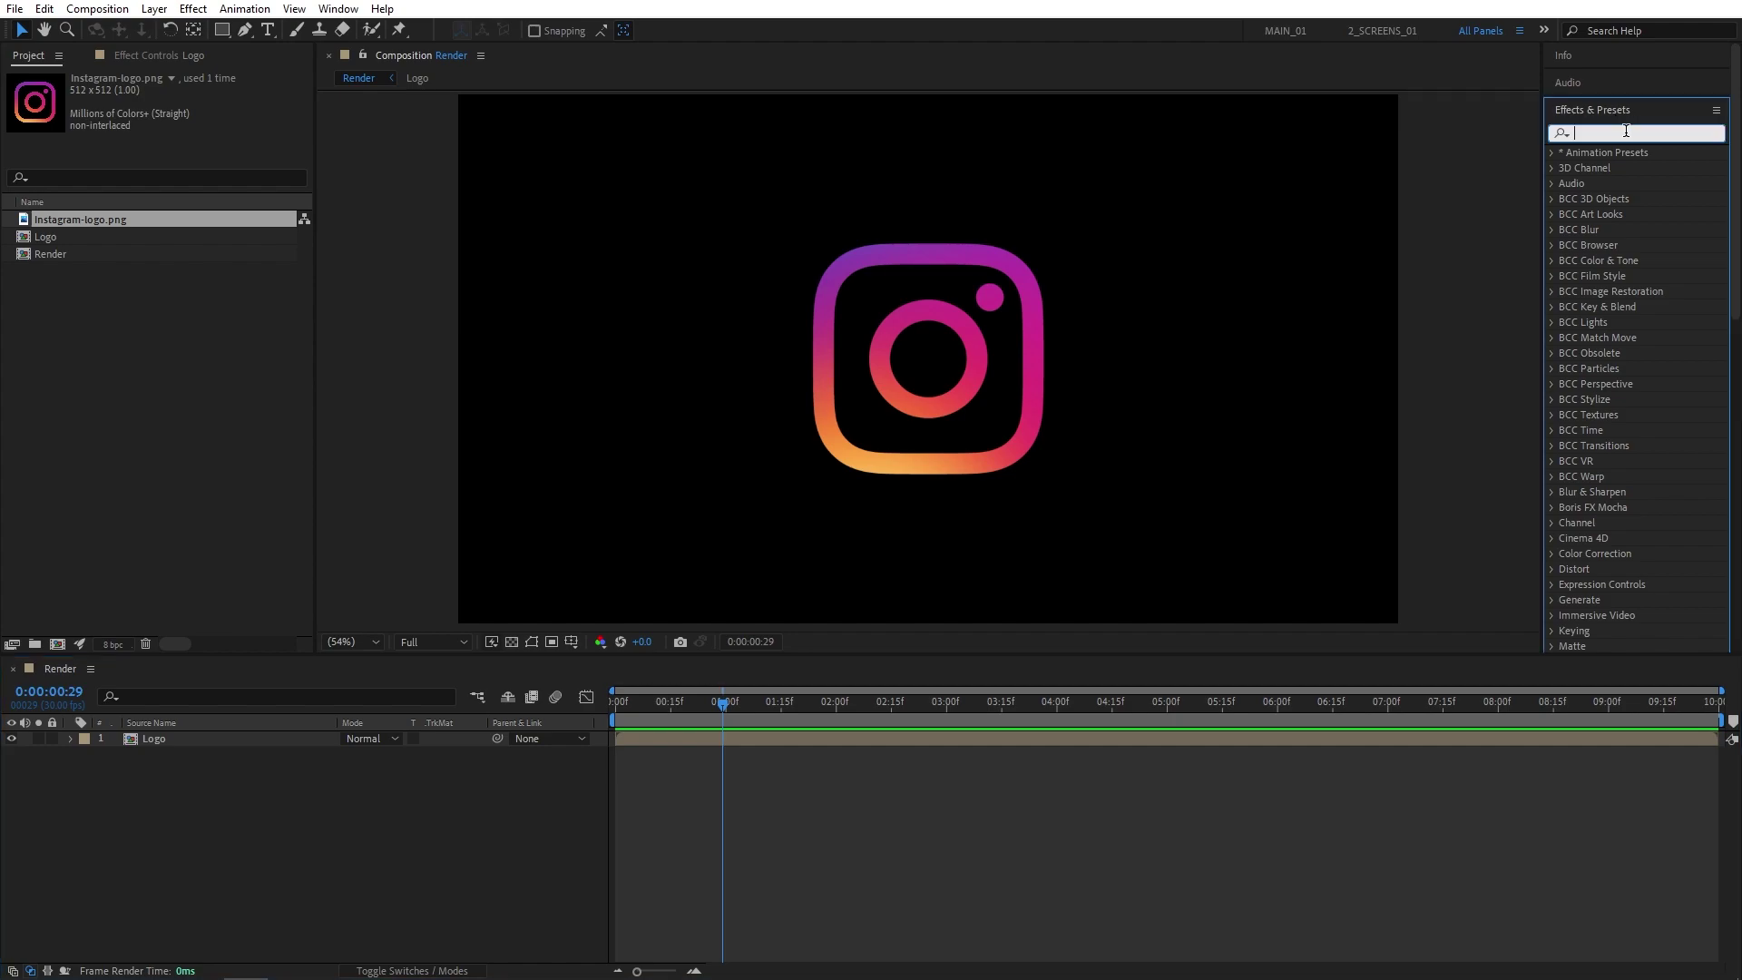
{"action": "type", "text": "saber"}
{"action": "left_click_drag", "start_coordinate": [1620, 160], "coordinate": [166, 744]}
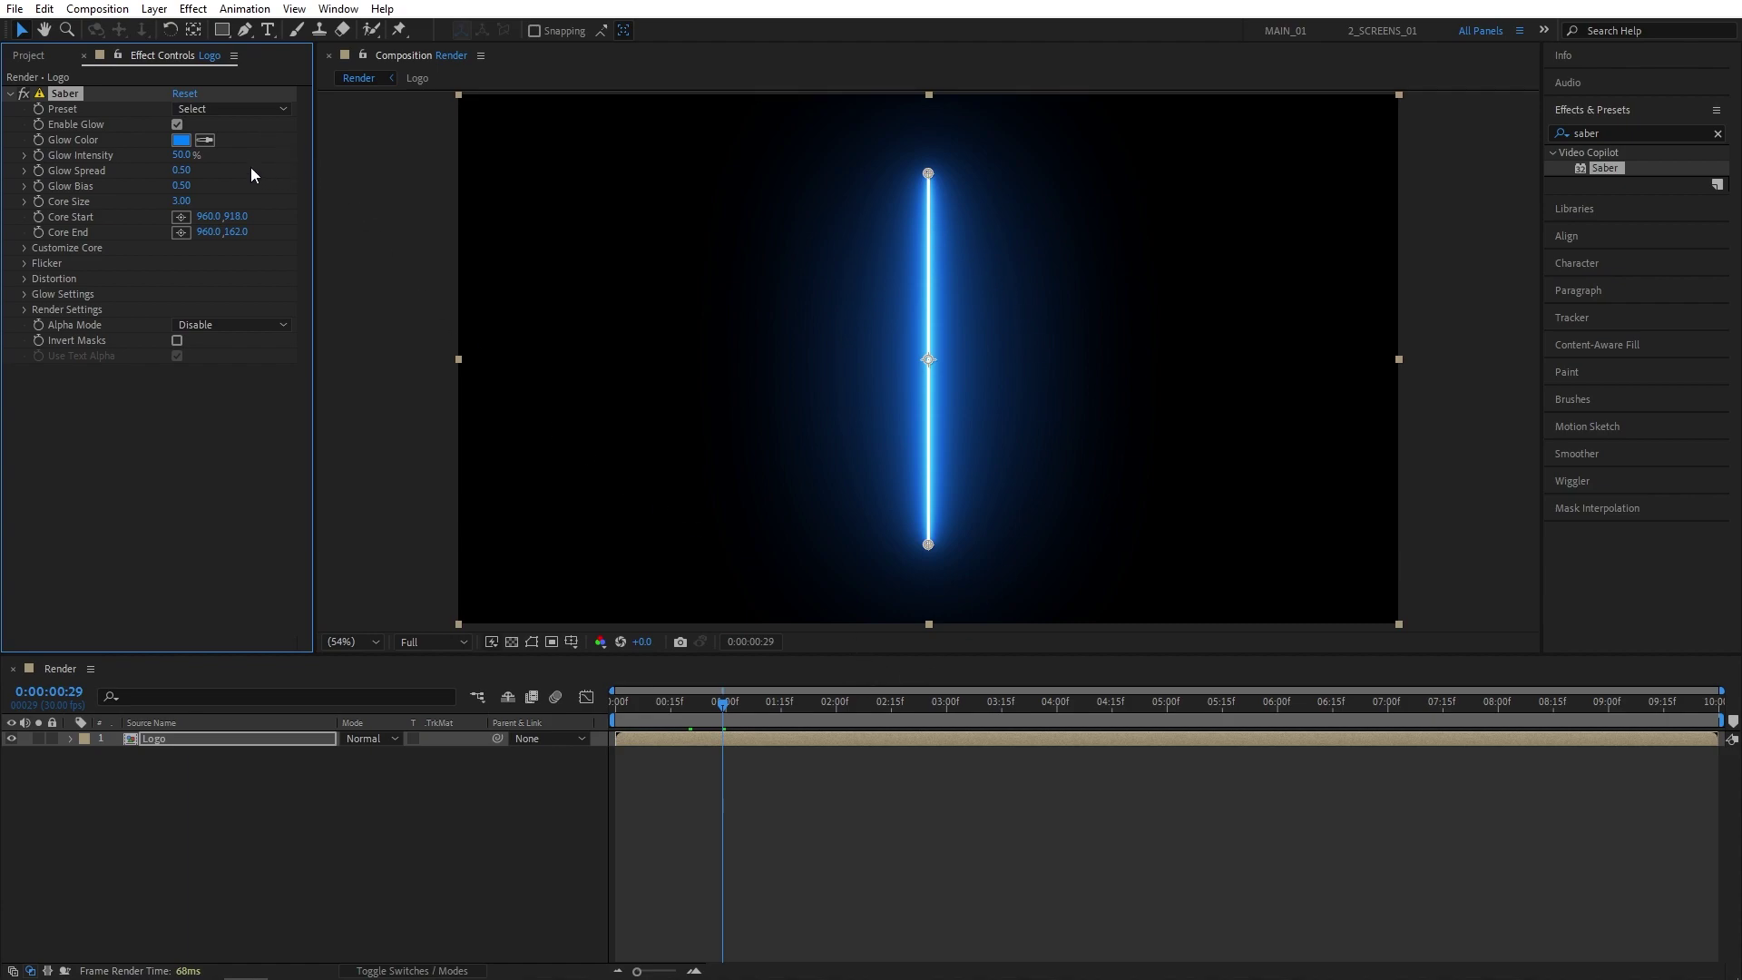
- Set Saber's Core Type to Layer Masks with Core Size 2
{"action": "left_click", "coordinate": [25, 249]}
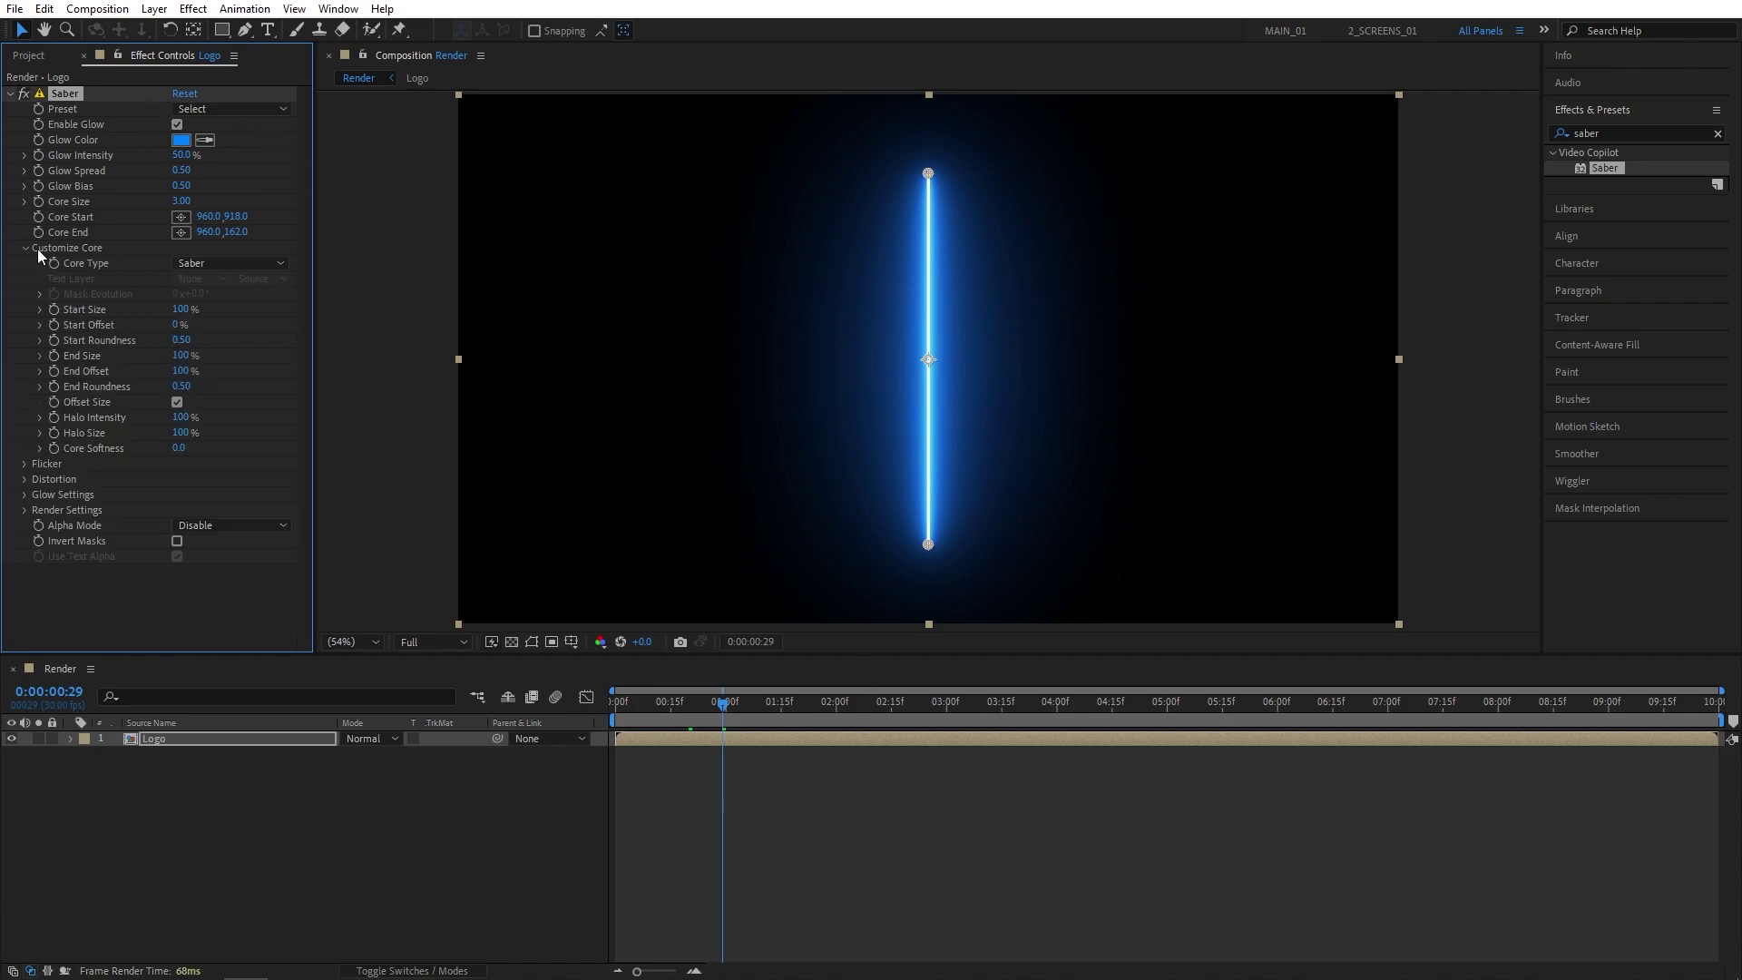
{"action": "left_click", "coordinate": [231, 263]}
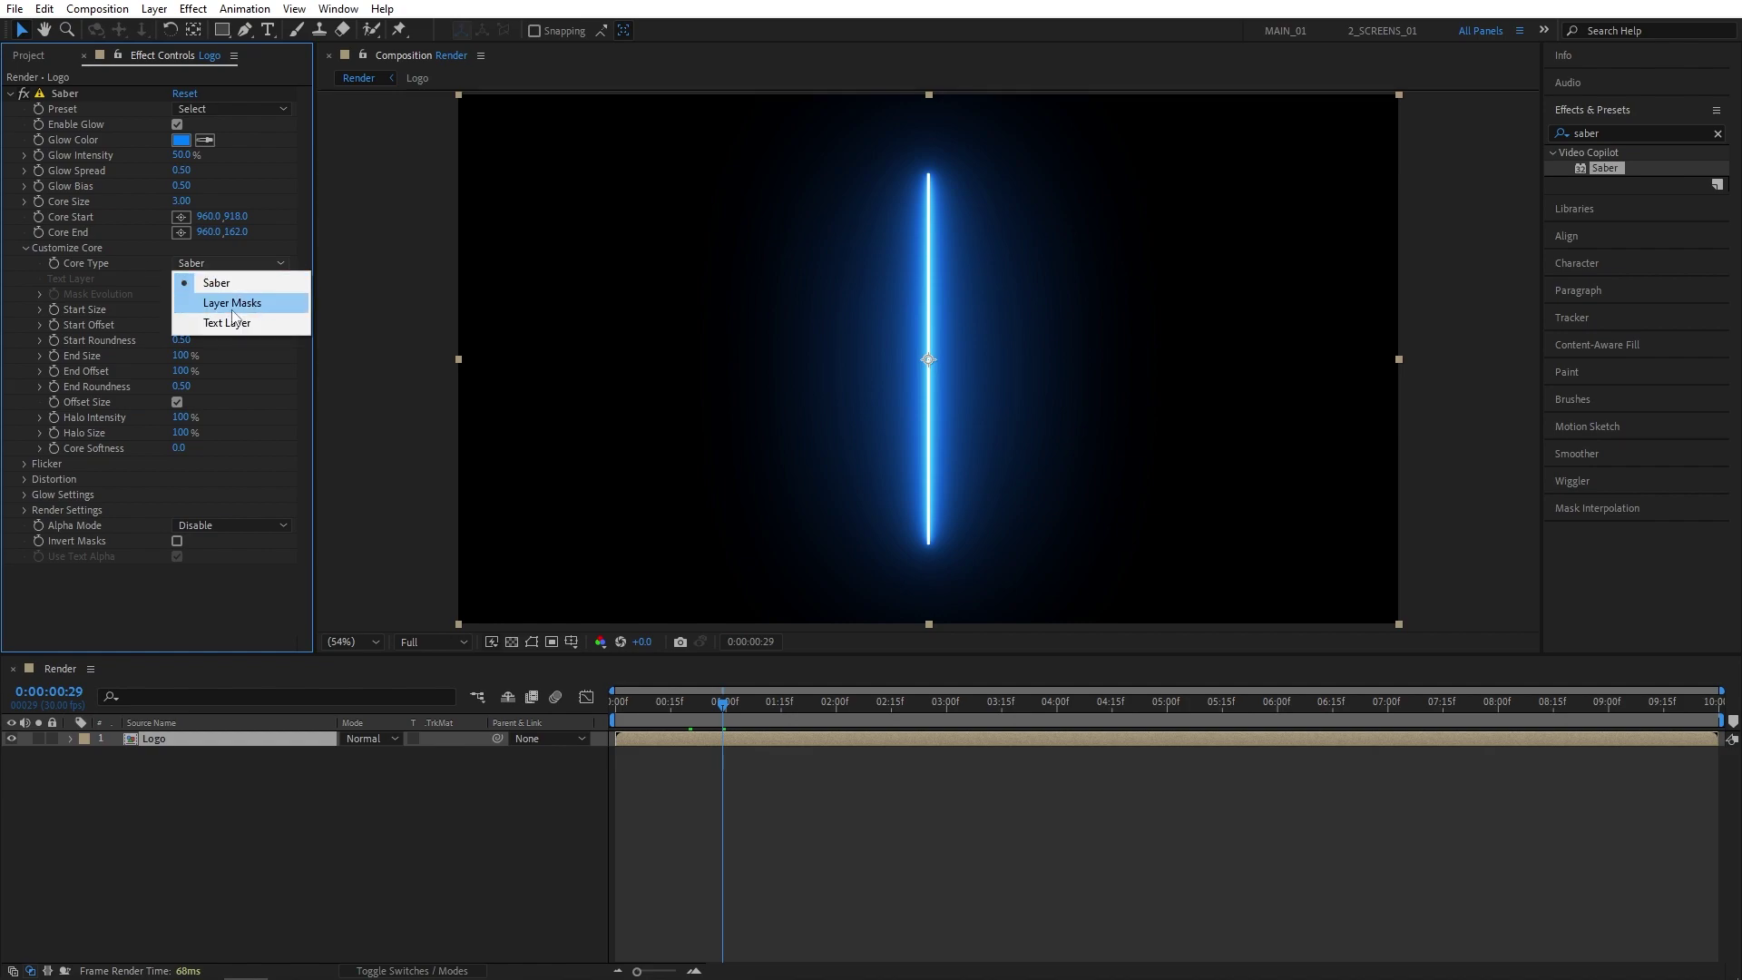
{"action": "left_click", "coordinate": [218, 302]}
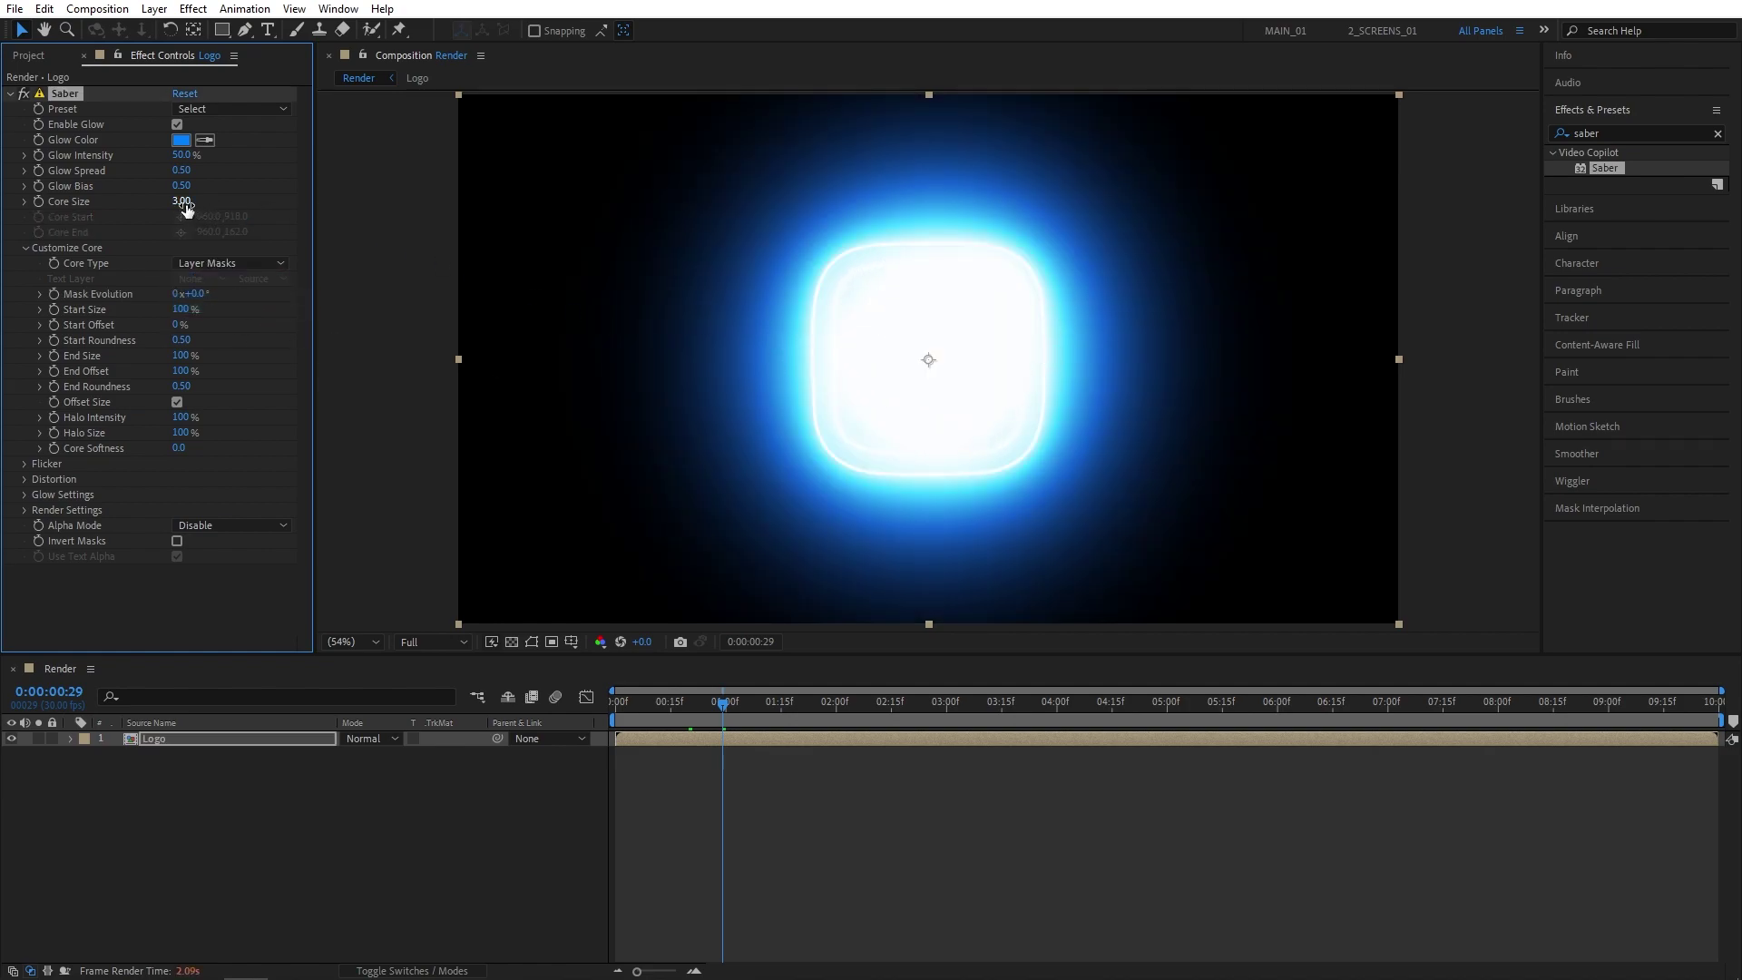
{"action": "type", "text": "2"}
{"action": "key", "text": "Return"}
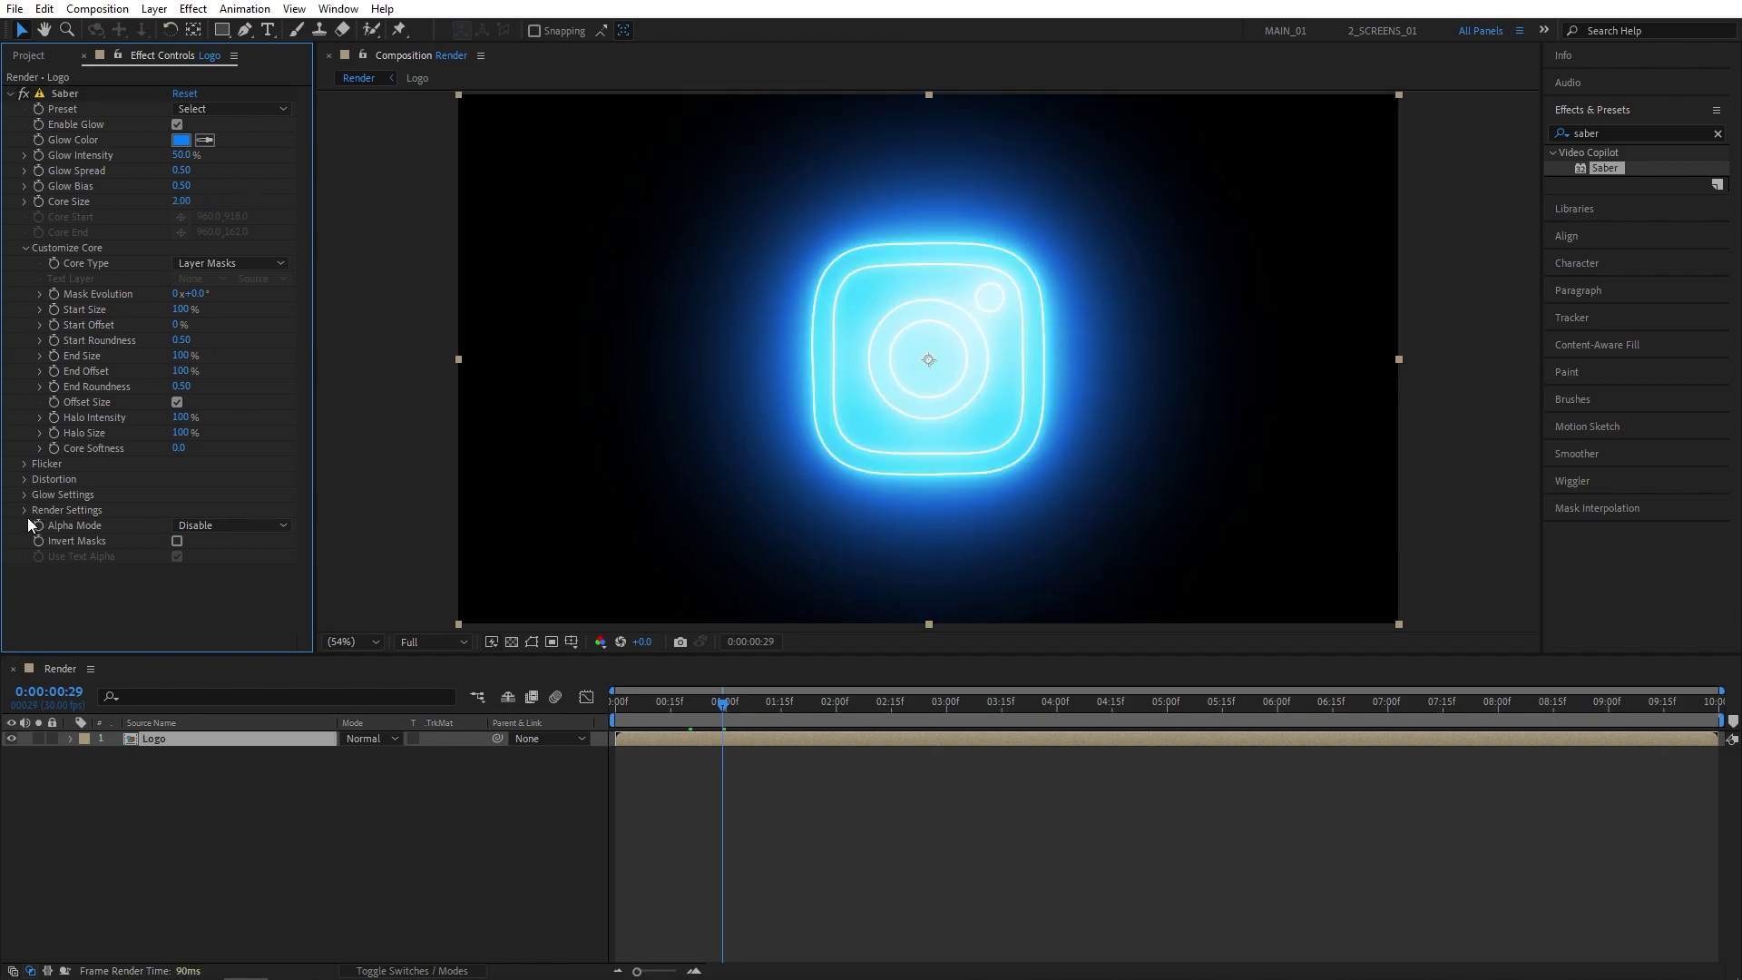
- Set Saber's Render Settings Composite Settings to Transparent
{"action": "left_click", "coordinate": [23, 510]}
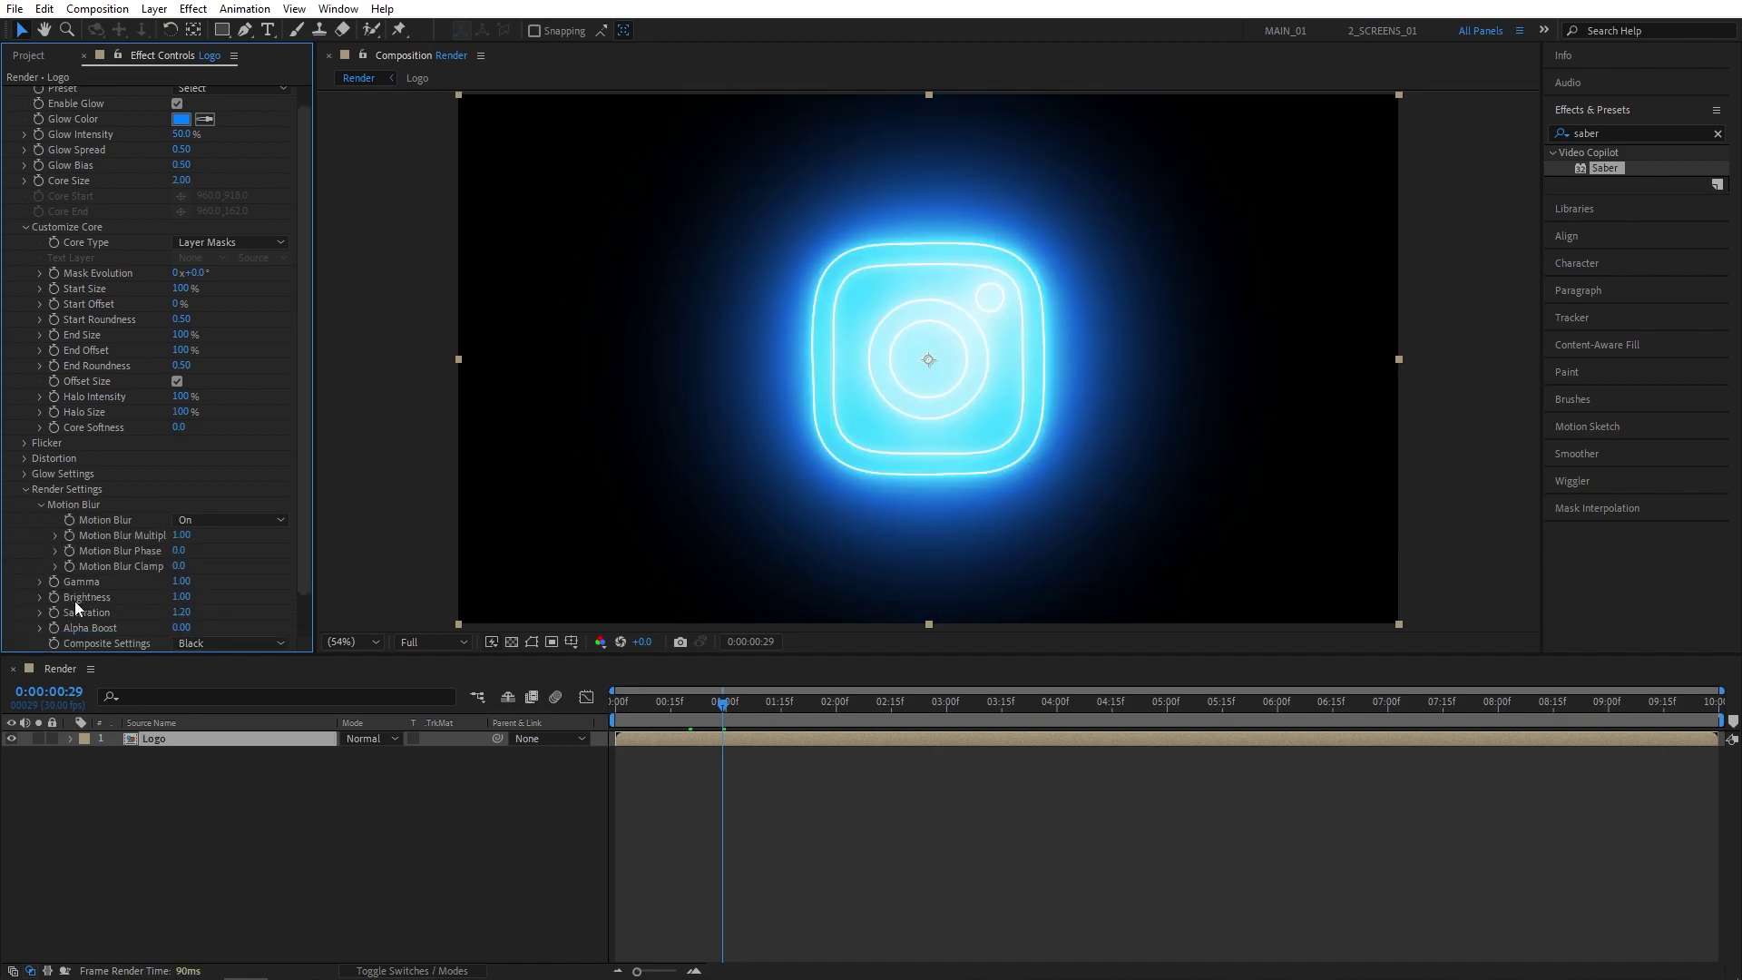
{"action": "left_click", "coordinate": [211, 640]}
{"action": "left_click", "coordinate": [213, 662]}
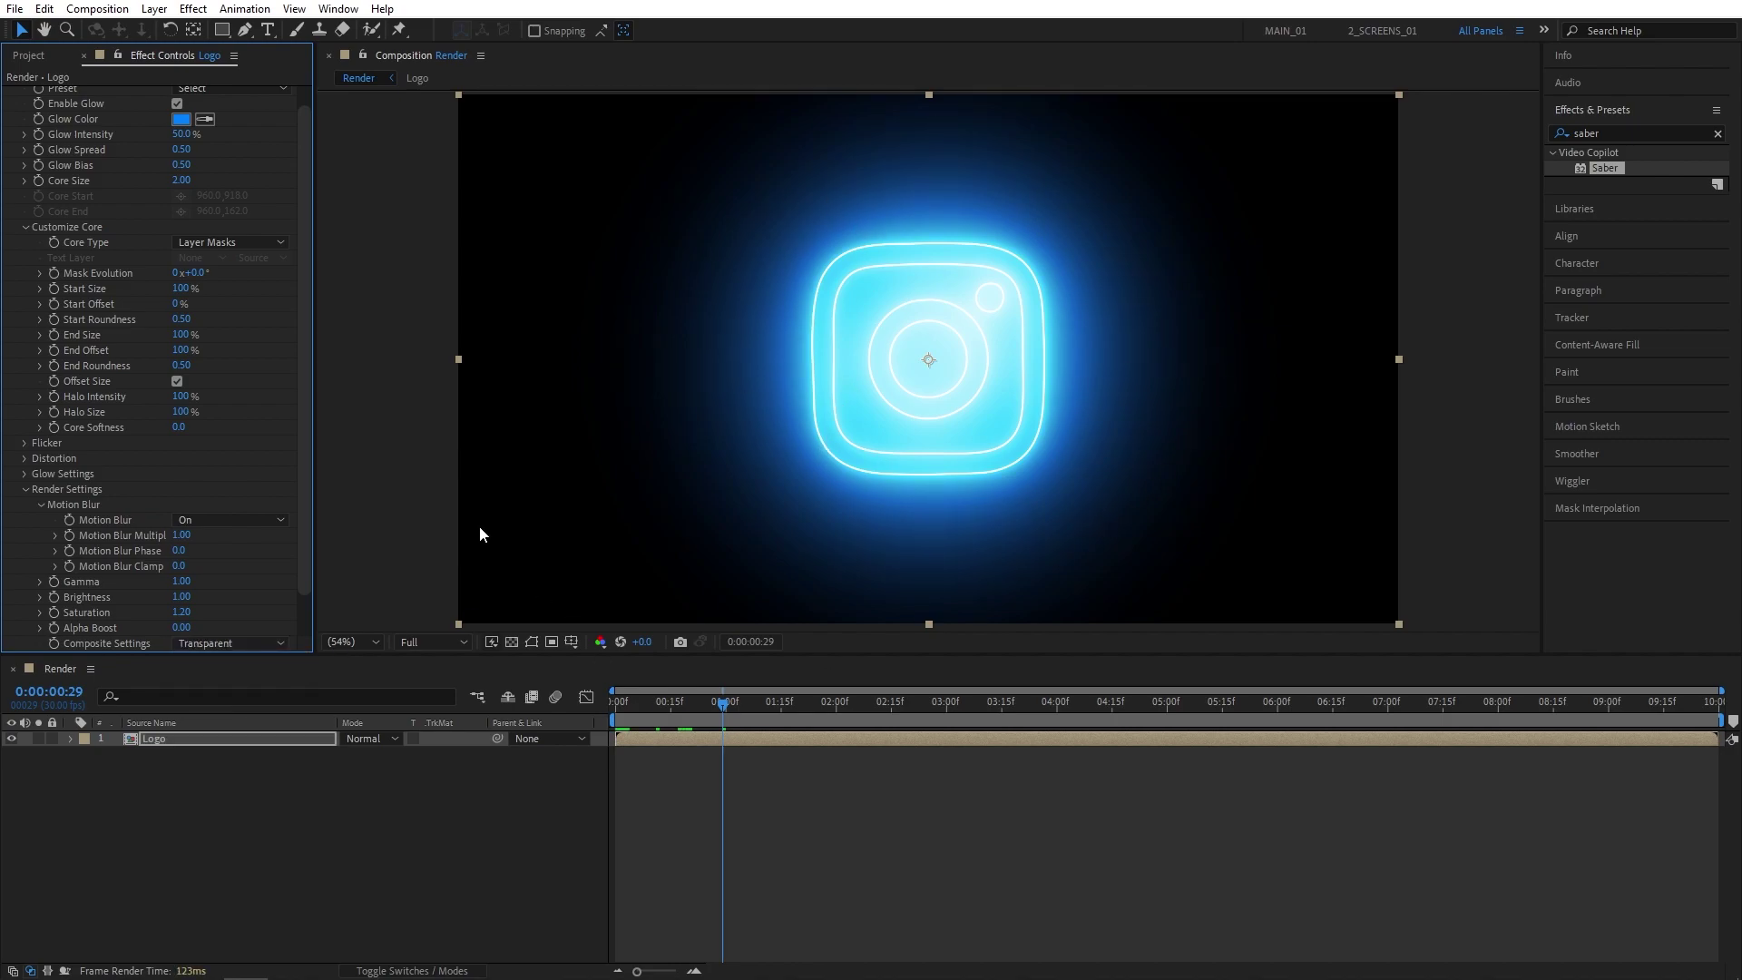
- Apply Saber's Neon preset to turn the logo glow pink
{"action": "scroll", "coordinate": [303, 443], "scroll_direction": "up", "scroll_amount": 1}
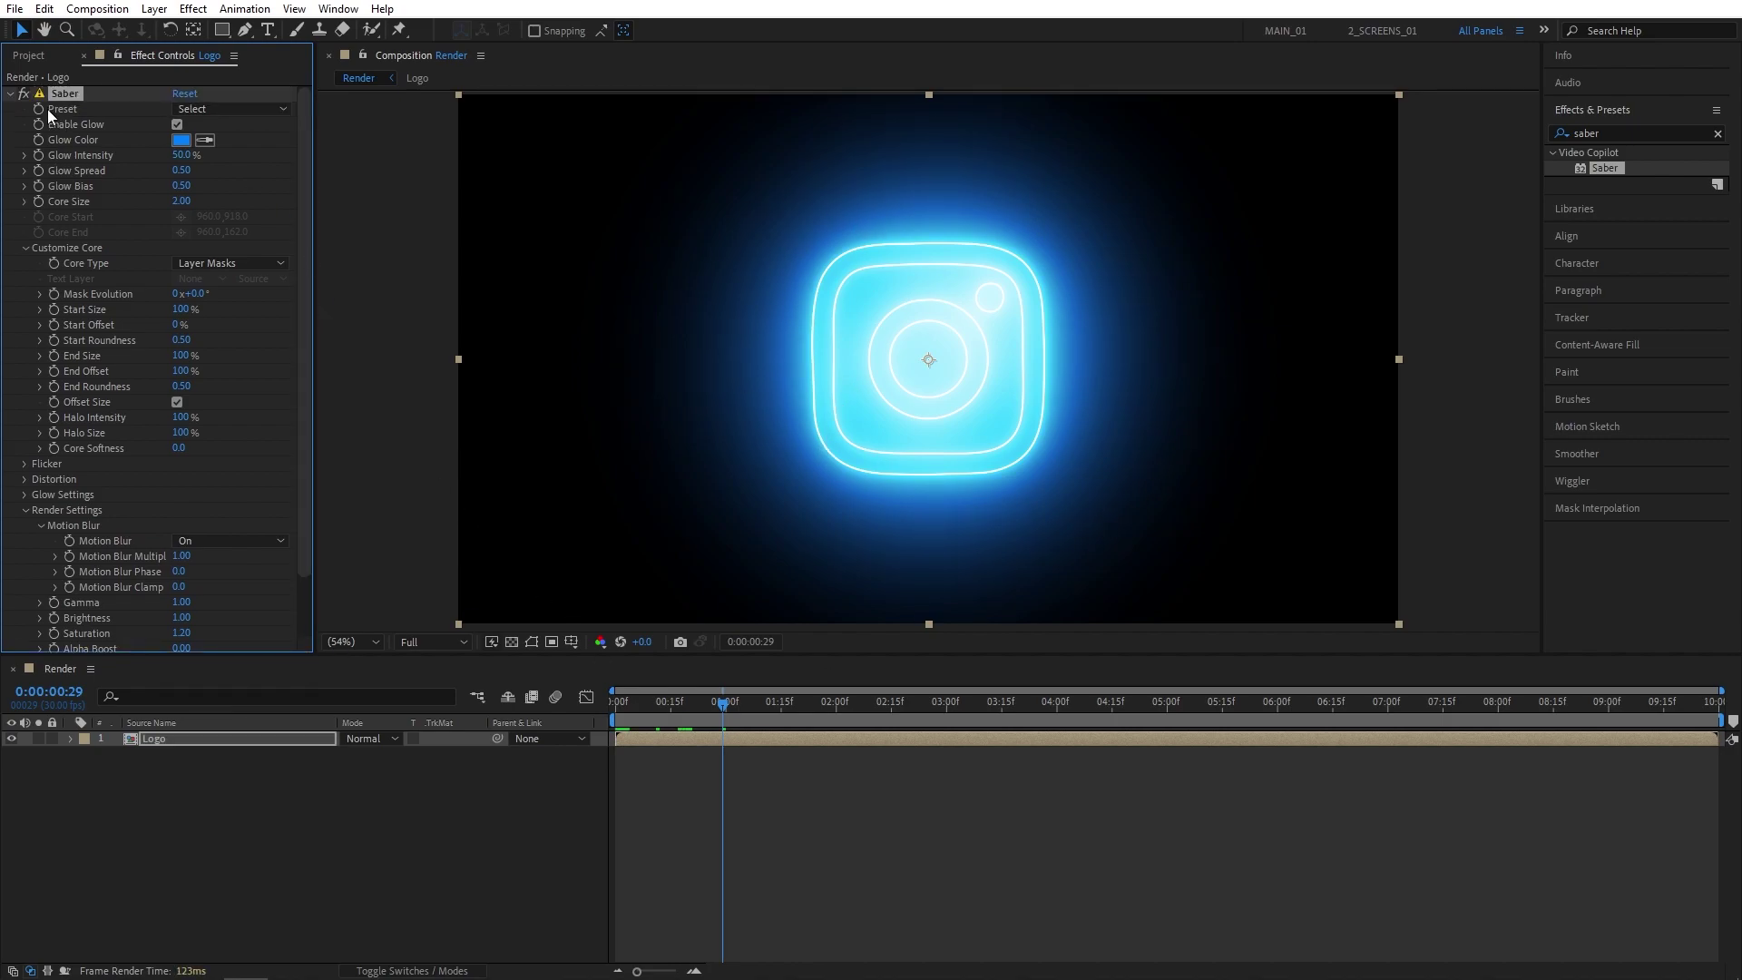
{"action": "left_click", "coordinate": [200, 112]}
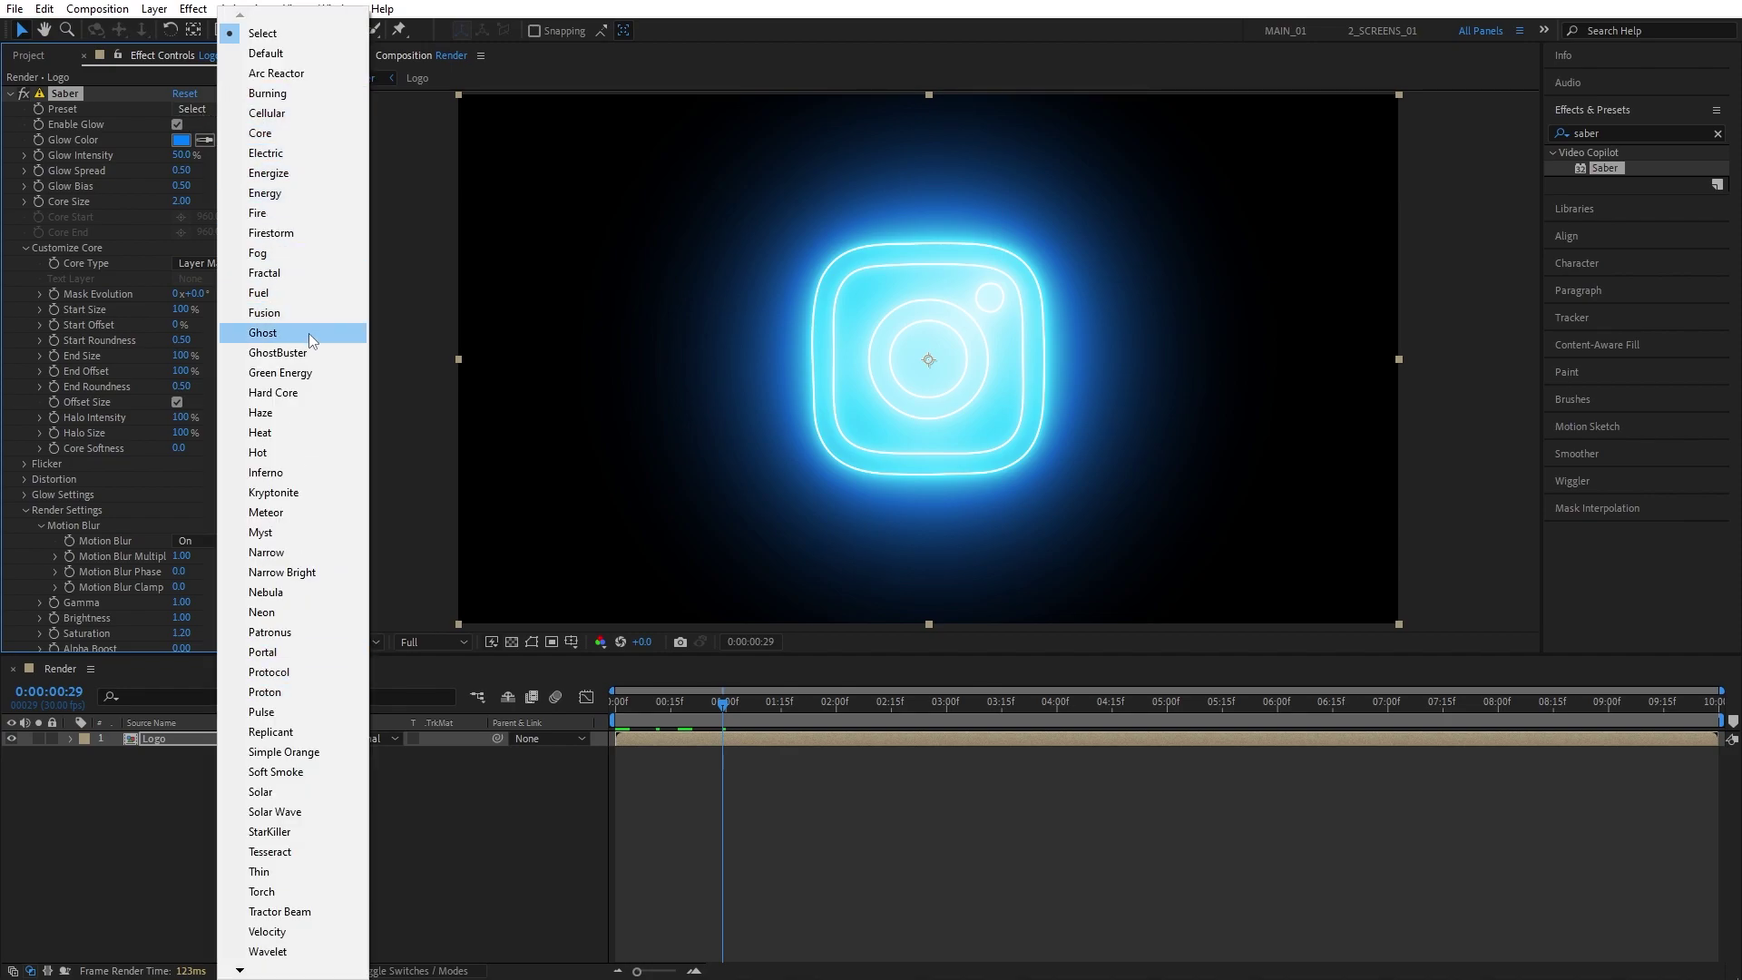
{"action": "left_click", "coordinate": [259, 615]}
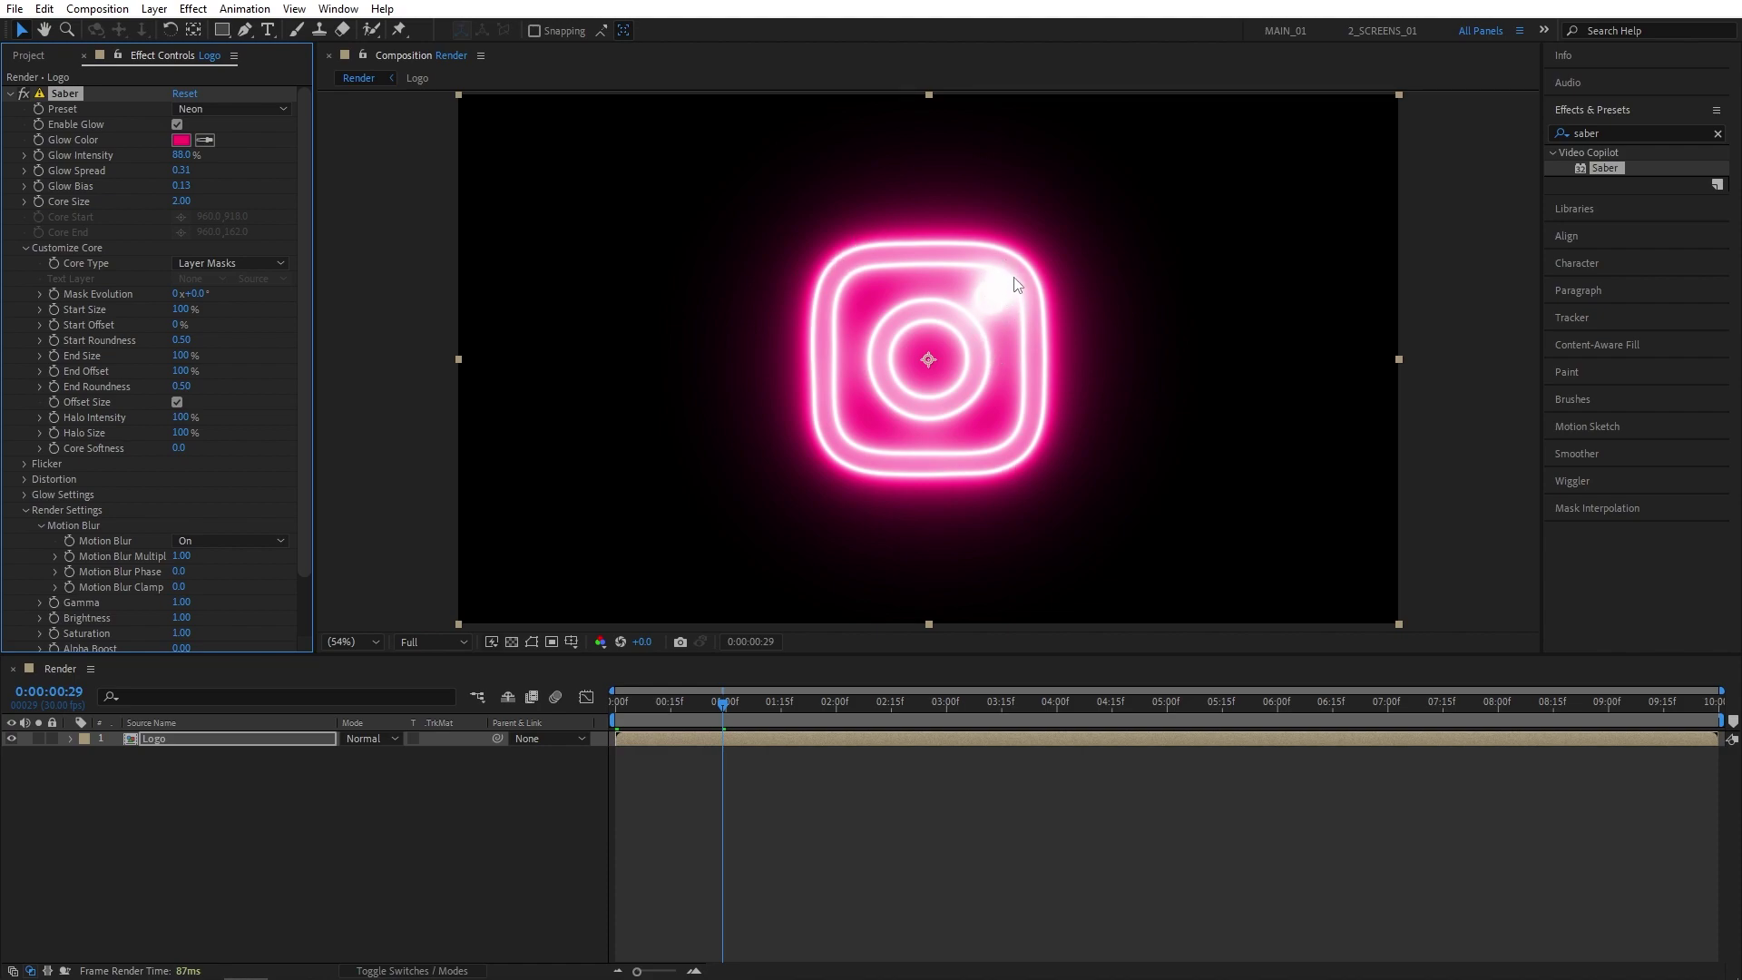
- Lower Saber's Glow Intensity to 60%
{"action": "left_click", "coordinate": [182, 155]}
{"action": "type", "text": "60"}
{"action": "key", "text": "Return"}
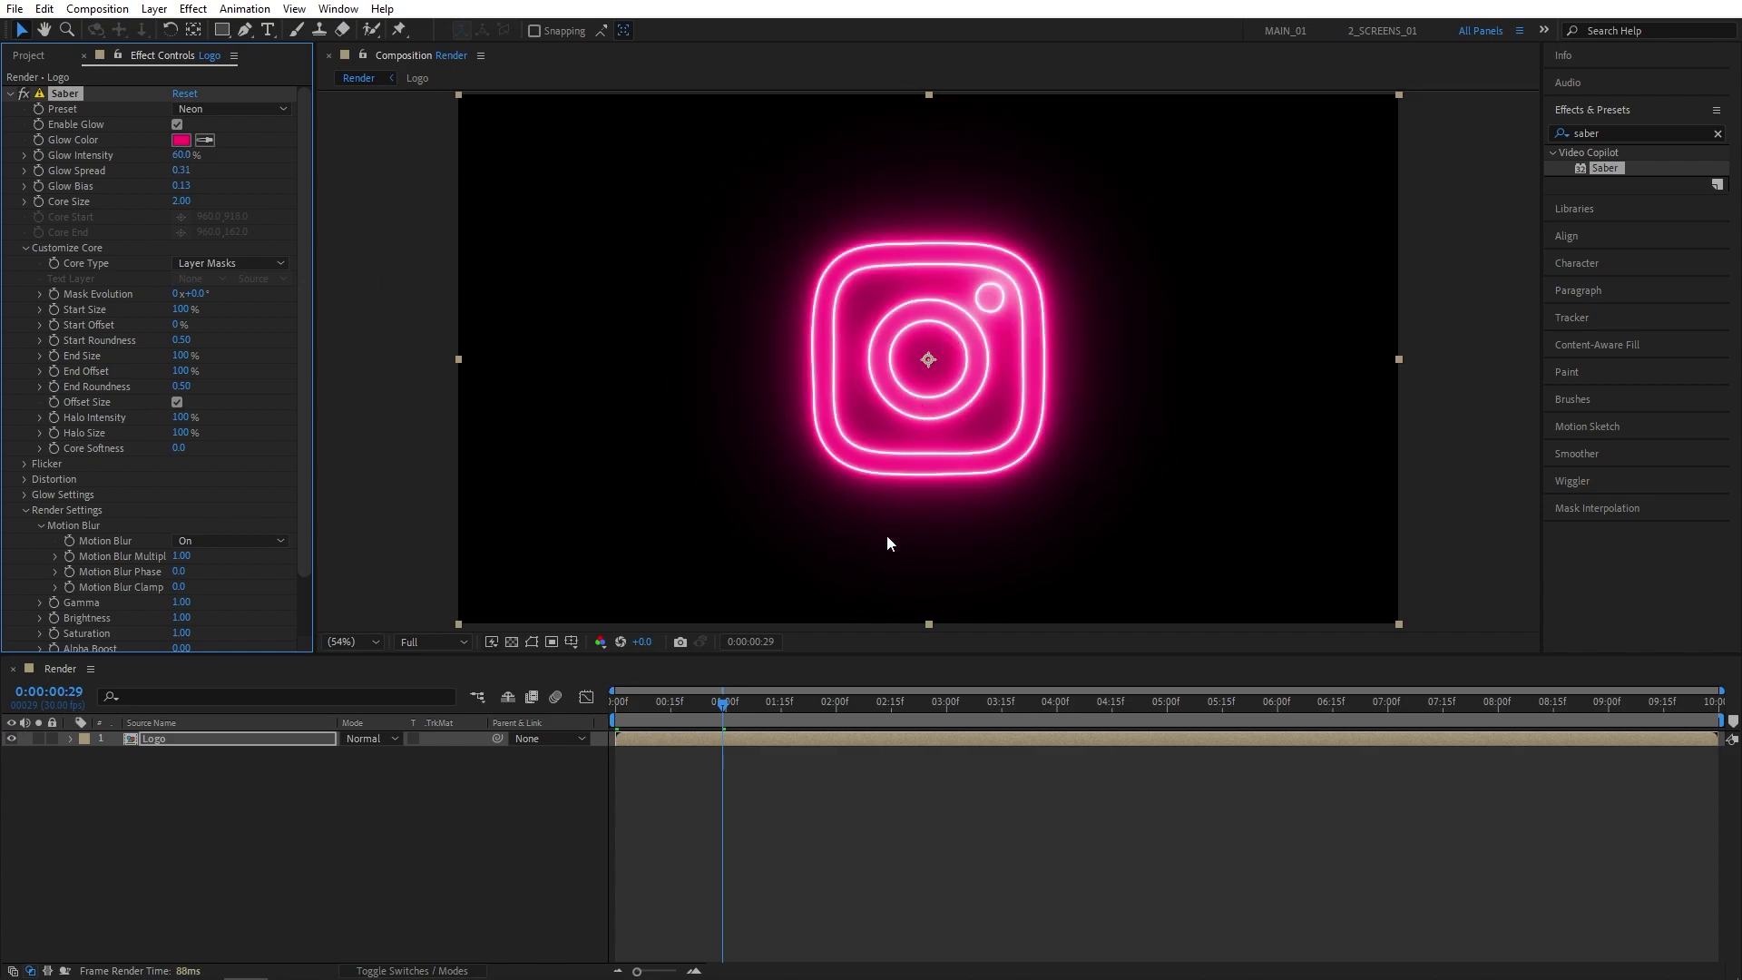
- At 0 s, keyframe Mask Evolution and set End Offset to 0%
{"action": "left_click_drag", "start_coordinate": [724, 704], "coordinate": [623, 763]}
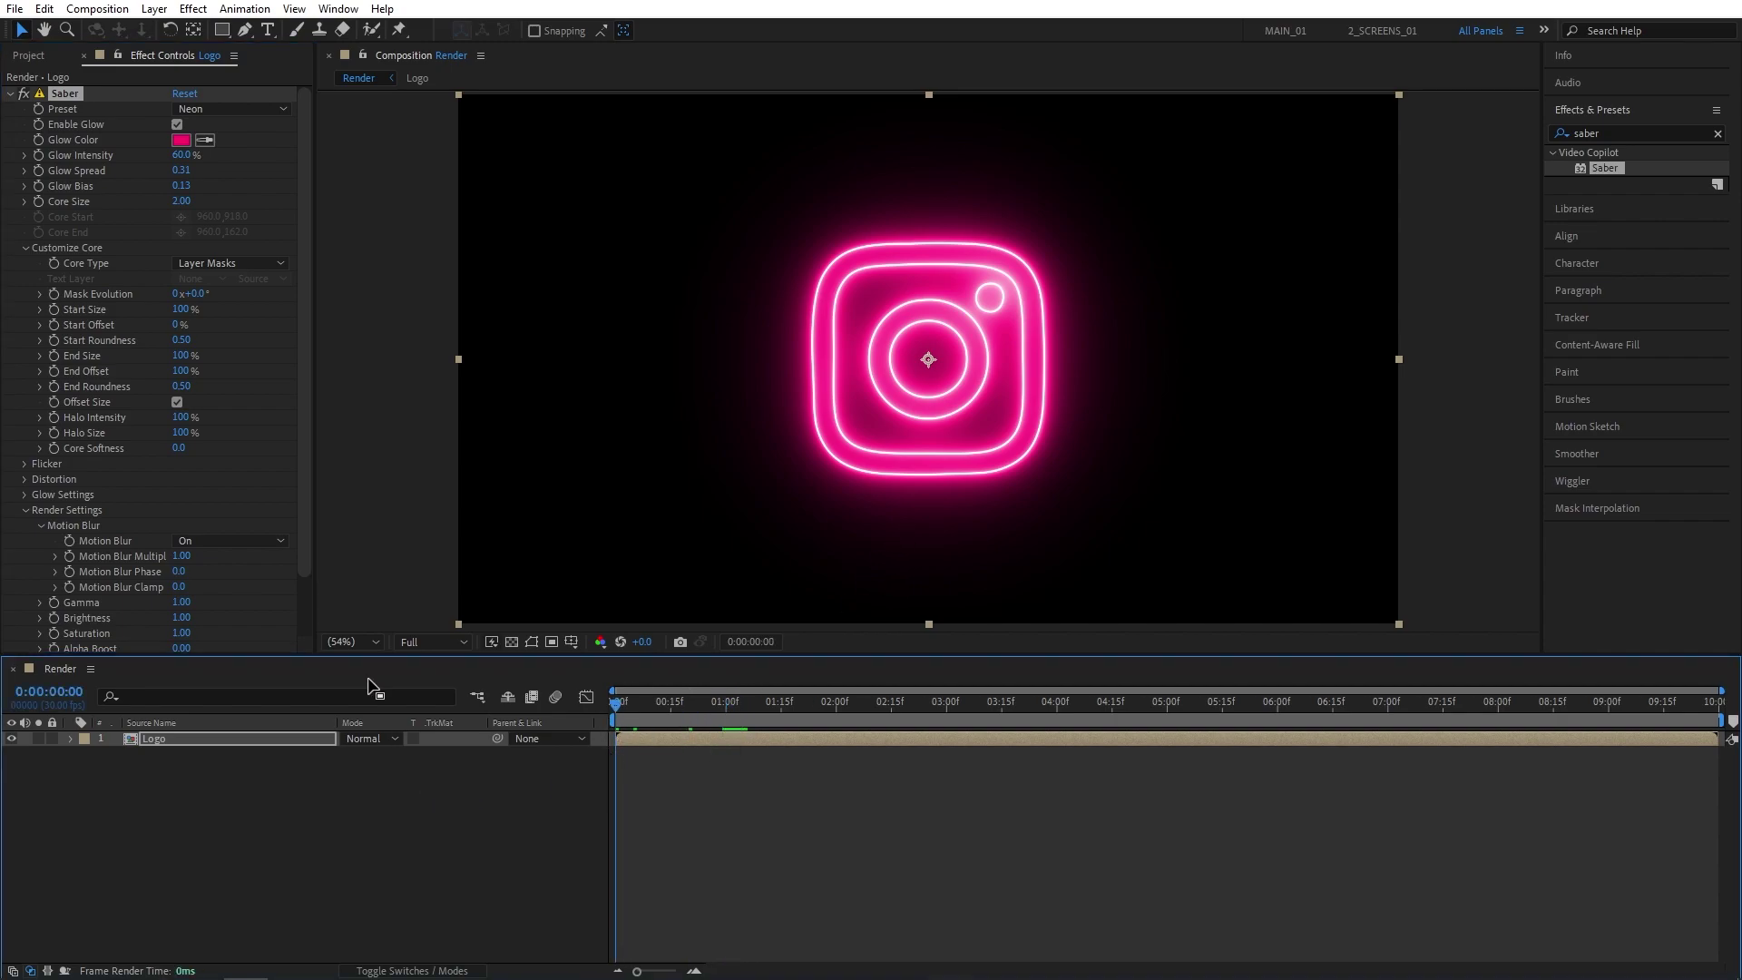
{"action": "left_click", "coordinate": [54, 295]}
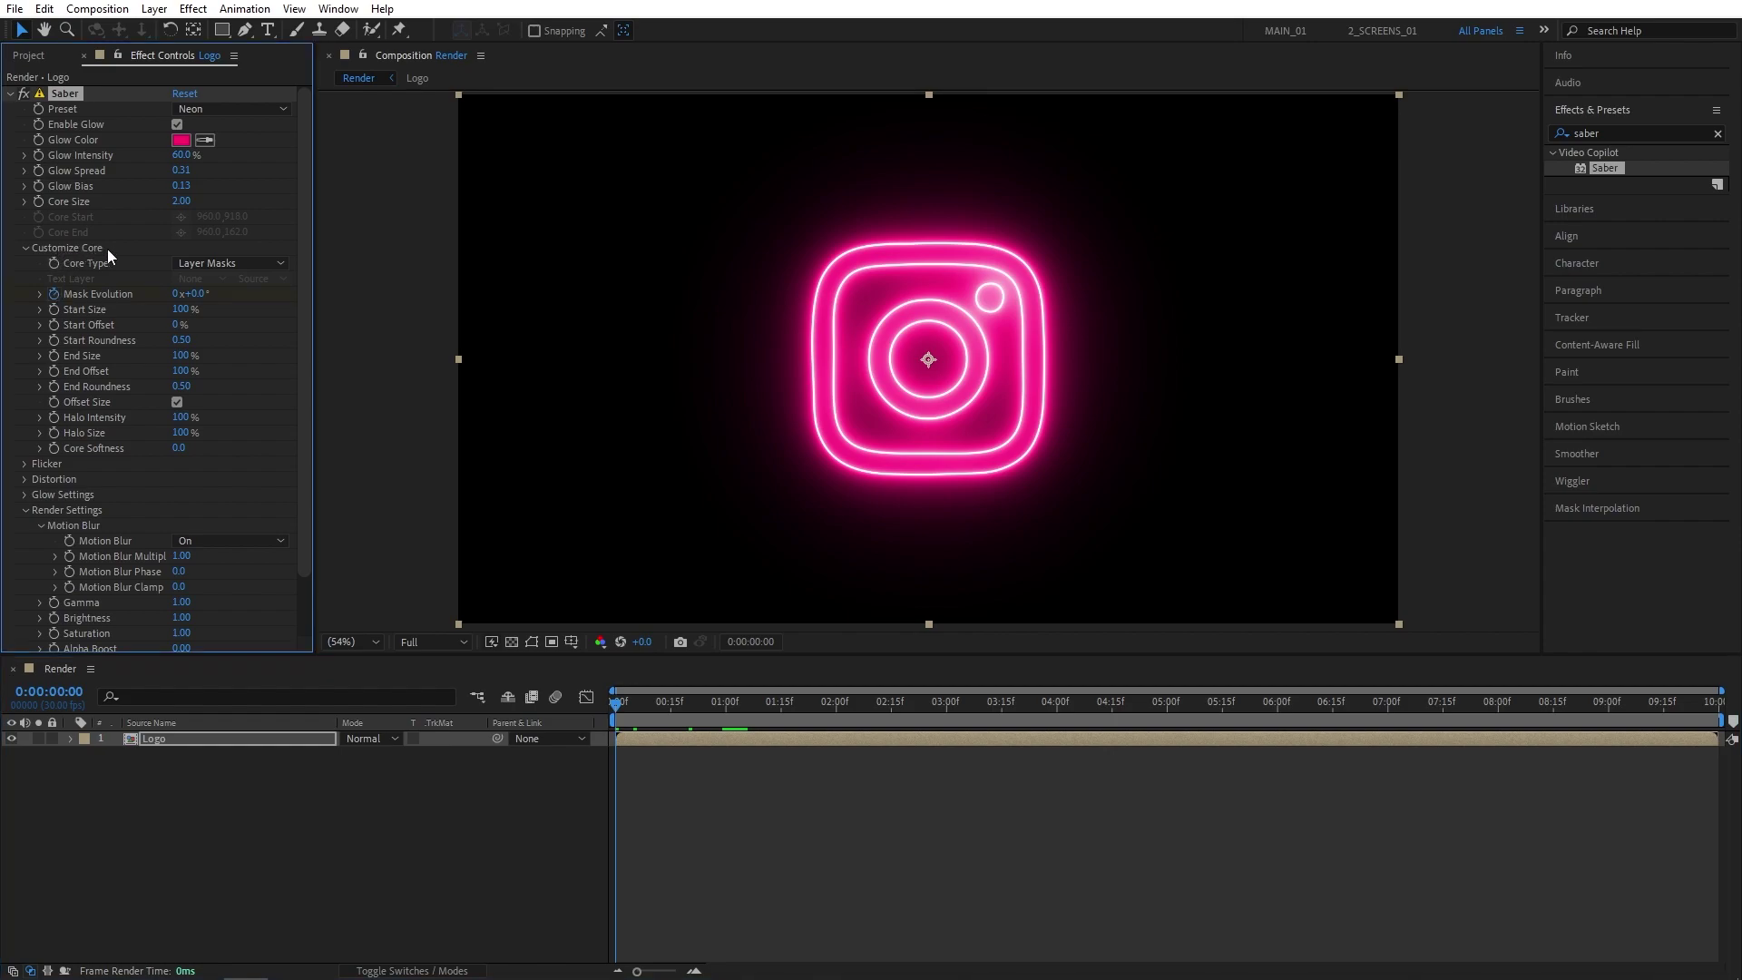
{"action": "left_click", "coordinate": [54, 370]}
{"action": "key", "text": "u"}
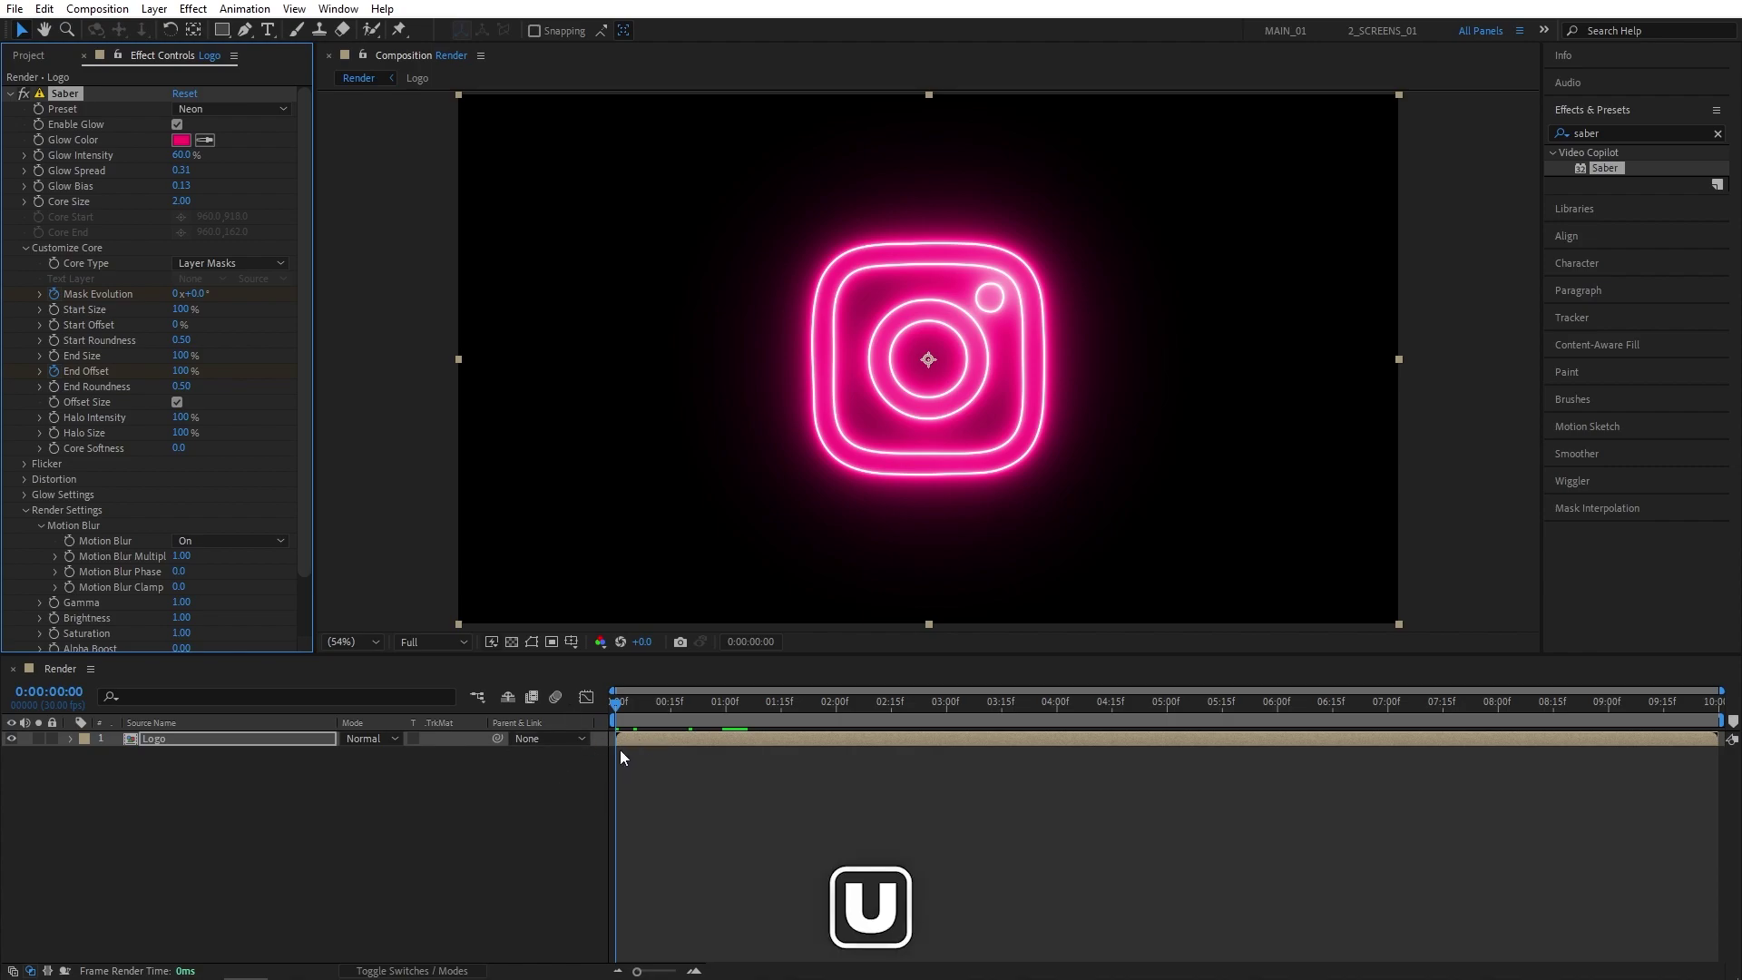
{"action": "left_click", "coordinate": [225, 798]}
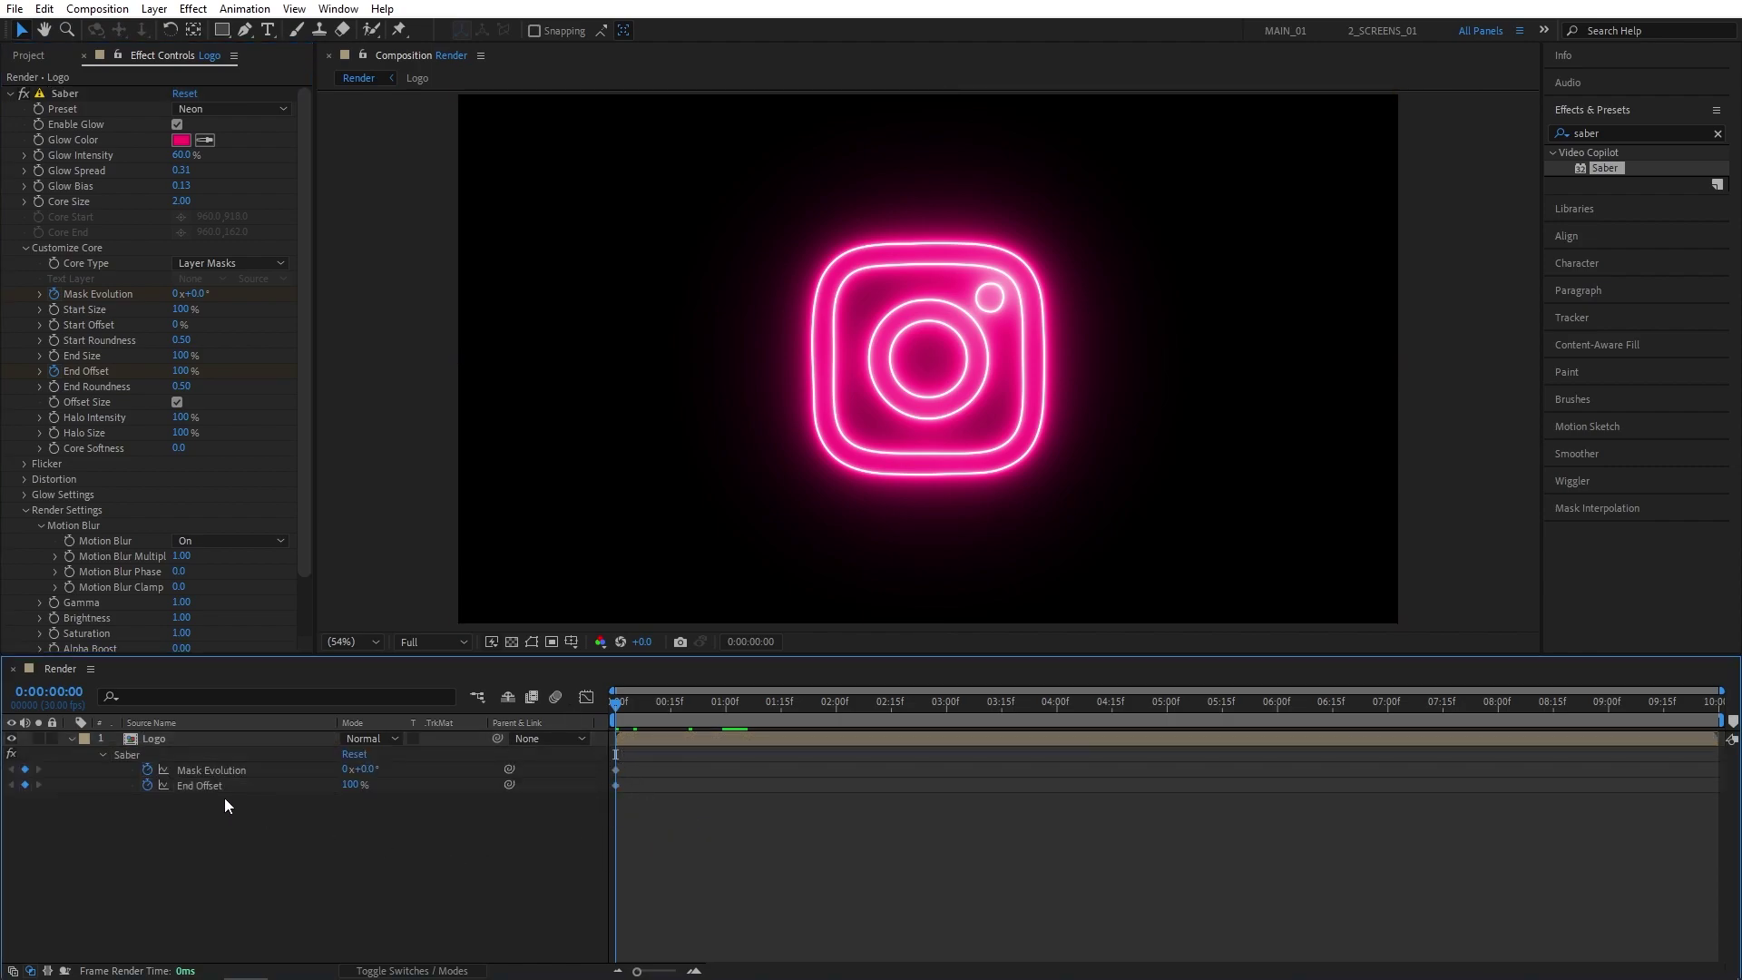
{"action": "left_click_drag", "start_coordinate": [350, 785], "coordinate": [272, 789]}
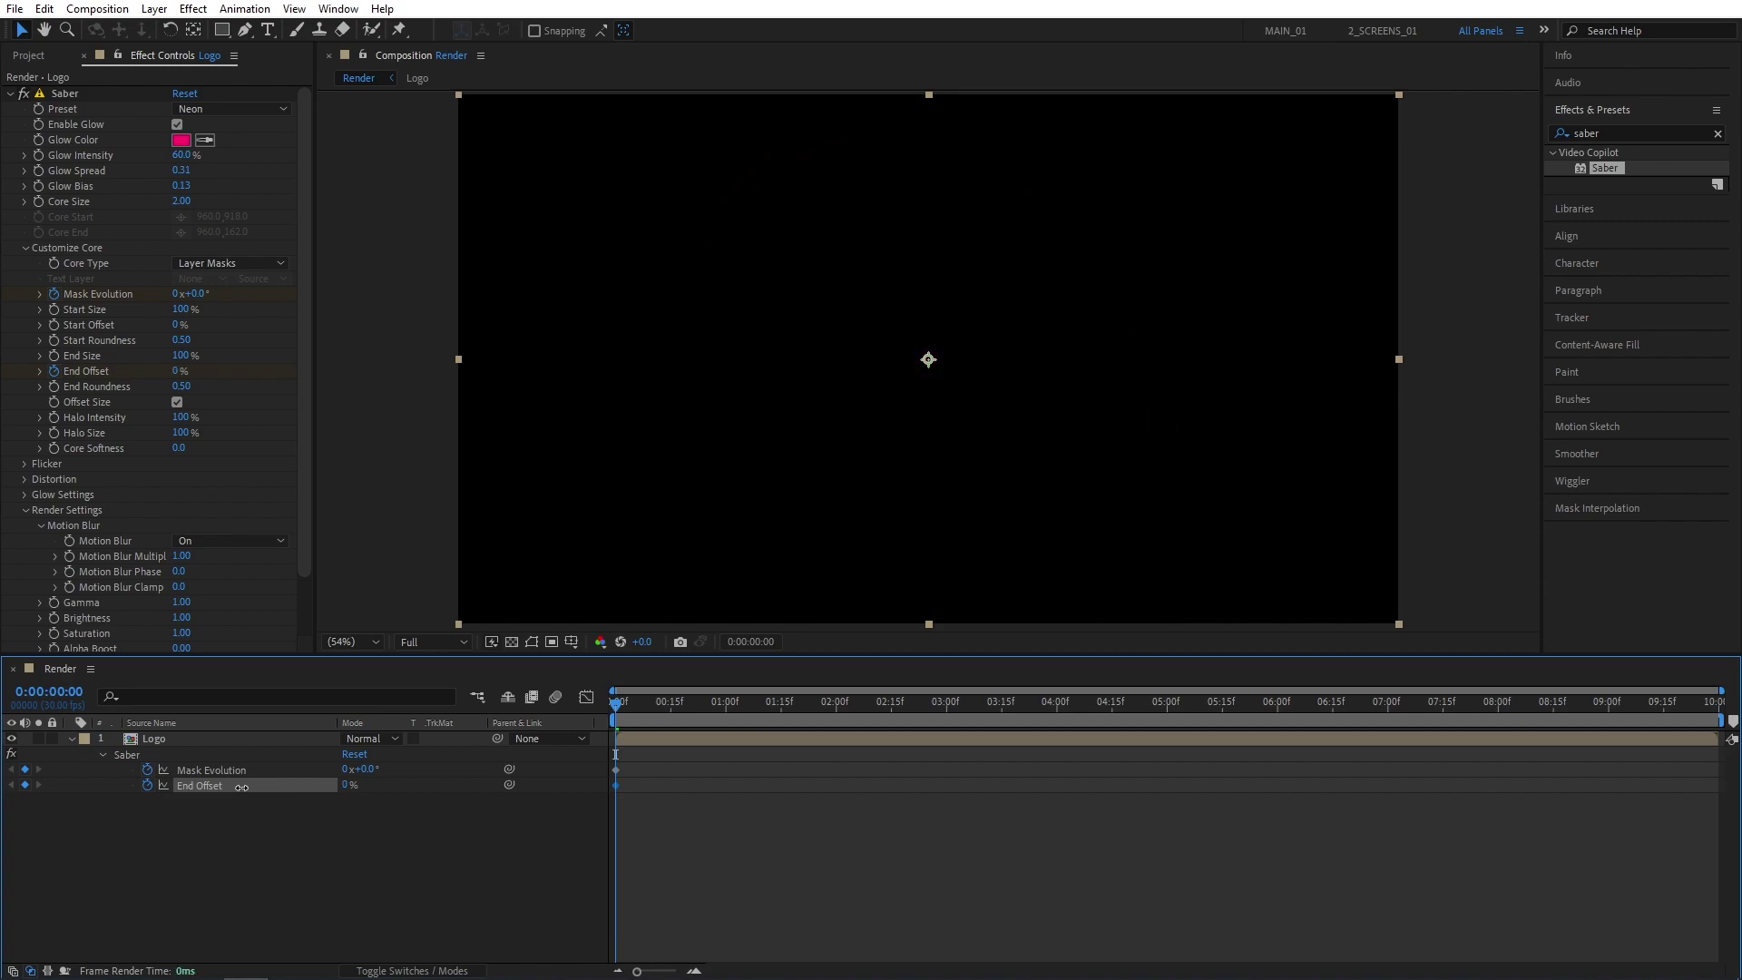
{"action": "left_click", "coordinate": [793, 704]}
- At 2 seconds, set End Offset to 51%
{"action": "left_click_drag", "start_coordinate": [810, 706], "coordinate": [835, 709]}
{"action": "left_click", "coordinate": [248, 791]}
{"action": "left_click", "coordinate": [347, 786]}
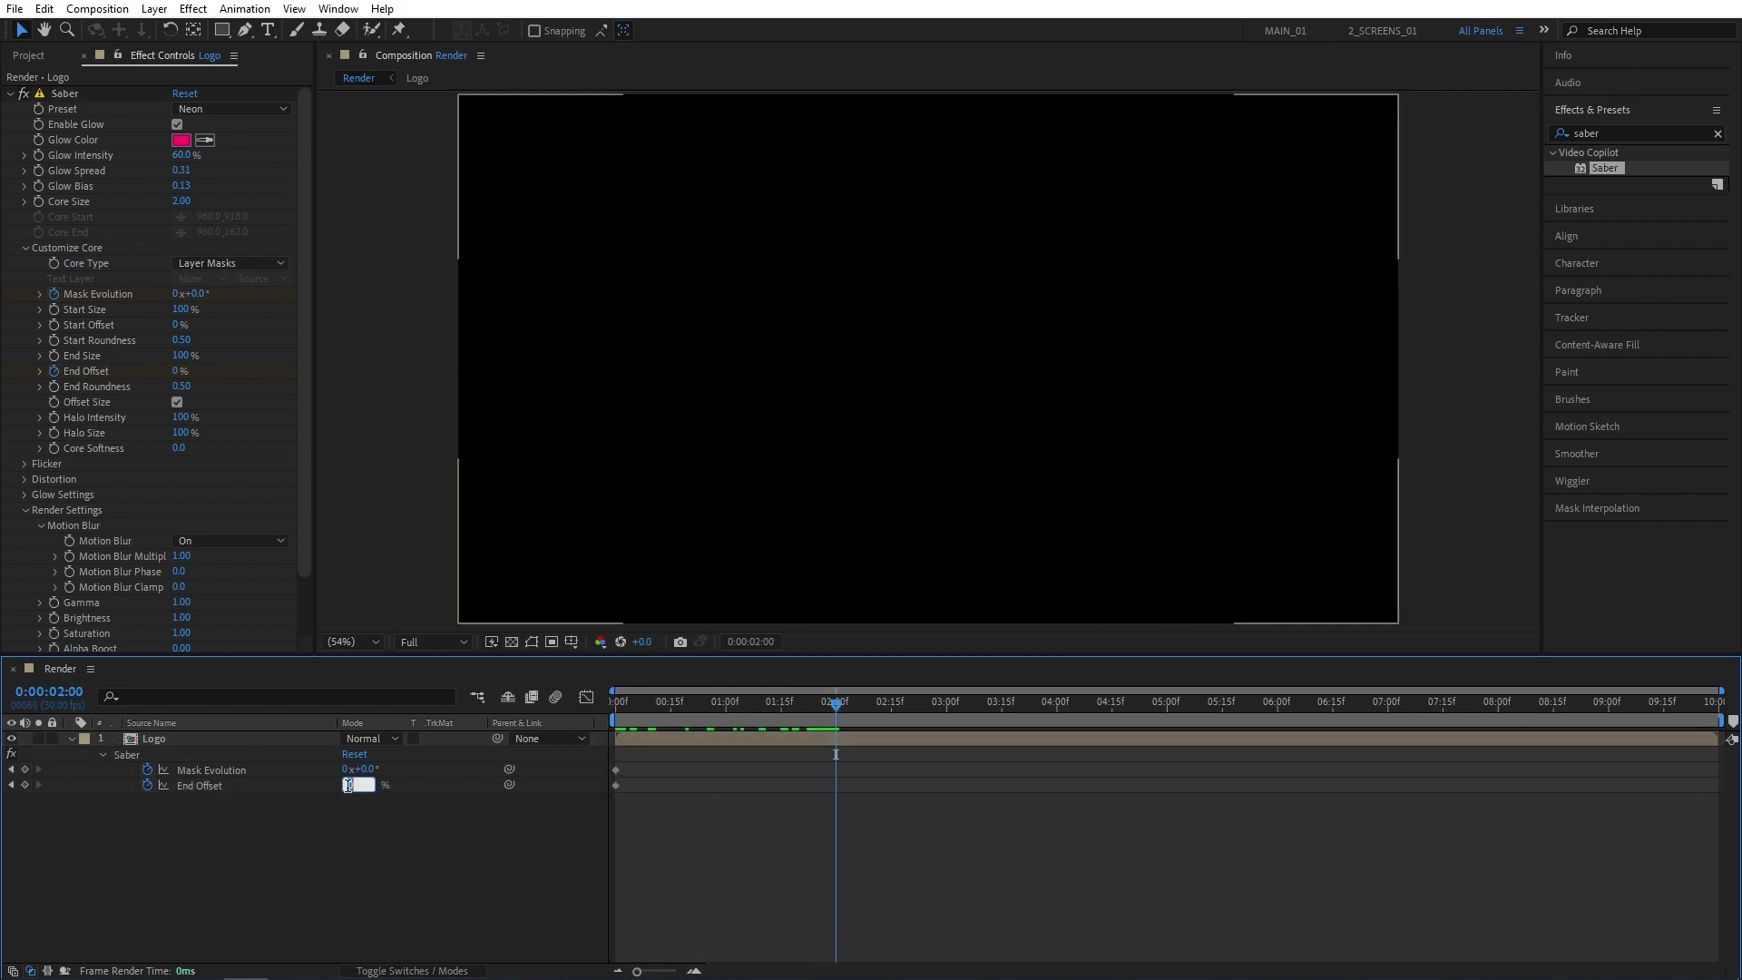
{"action": "type", "text": "51"}
{"action": "key", "text": "Return"}
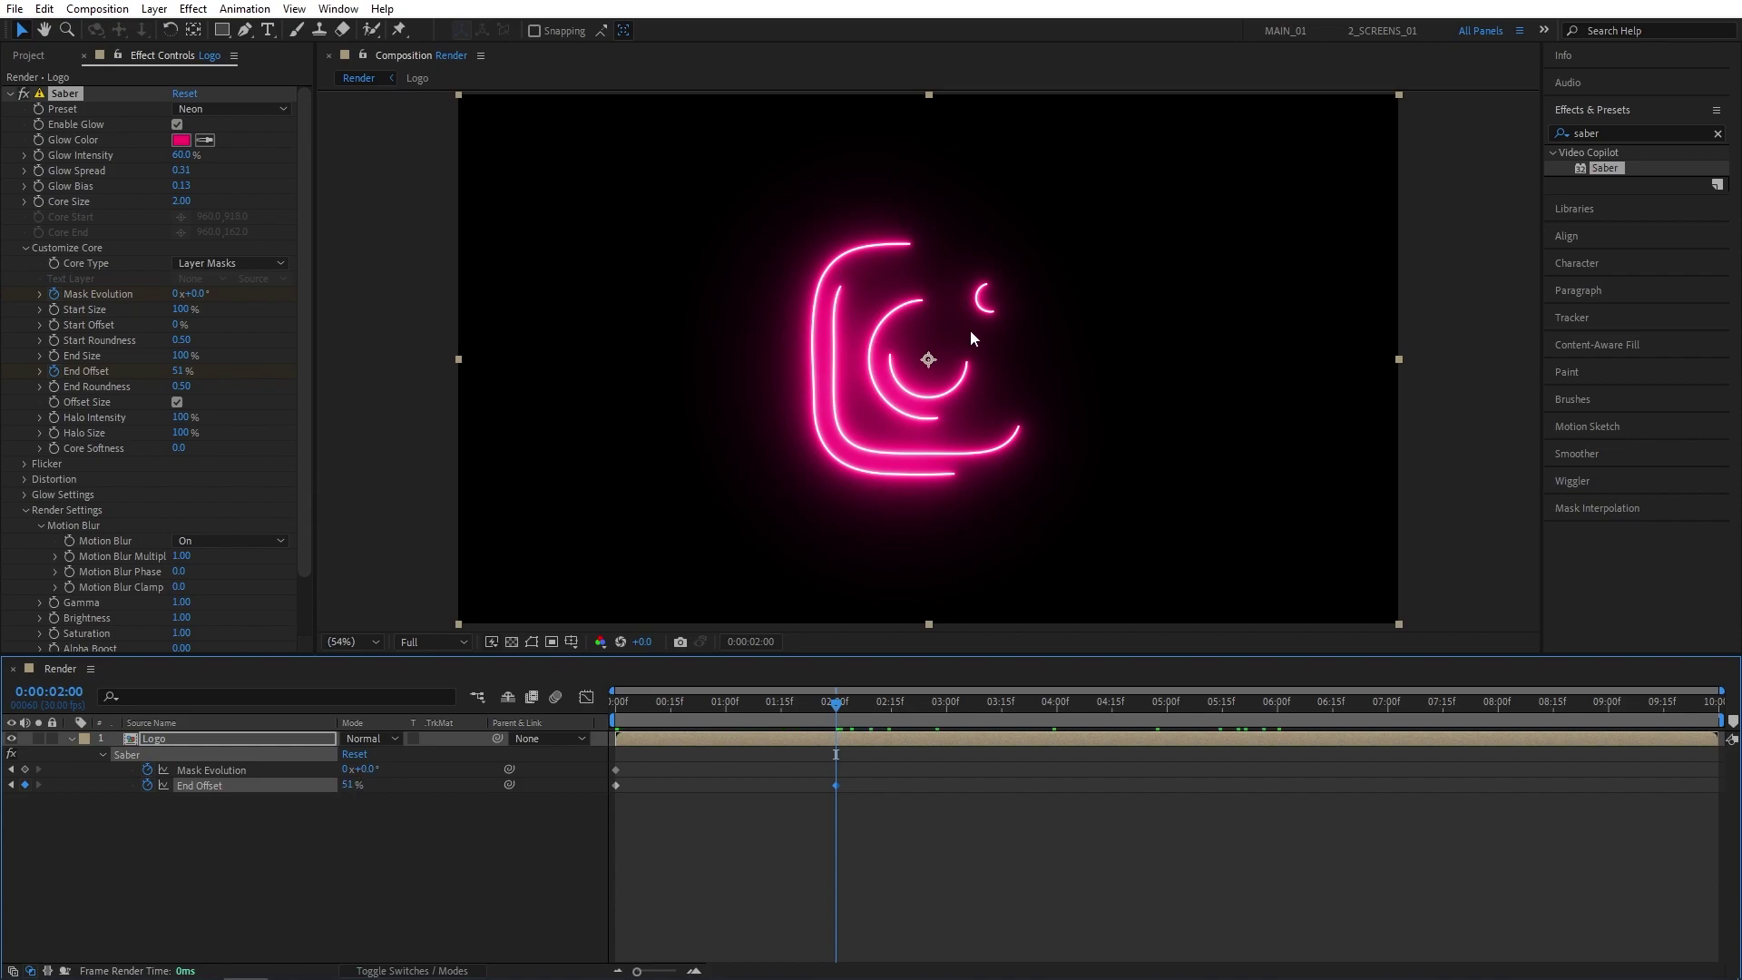
{"action": "key", "text": "space"}
- At 6 seconds, set Mask Evolution to 1x
{"action": "left_click_drag", "start_coordinate": [843, 708], "coordinate": [1277, 715]}
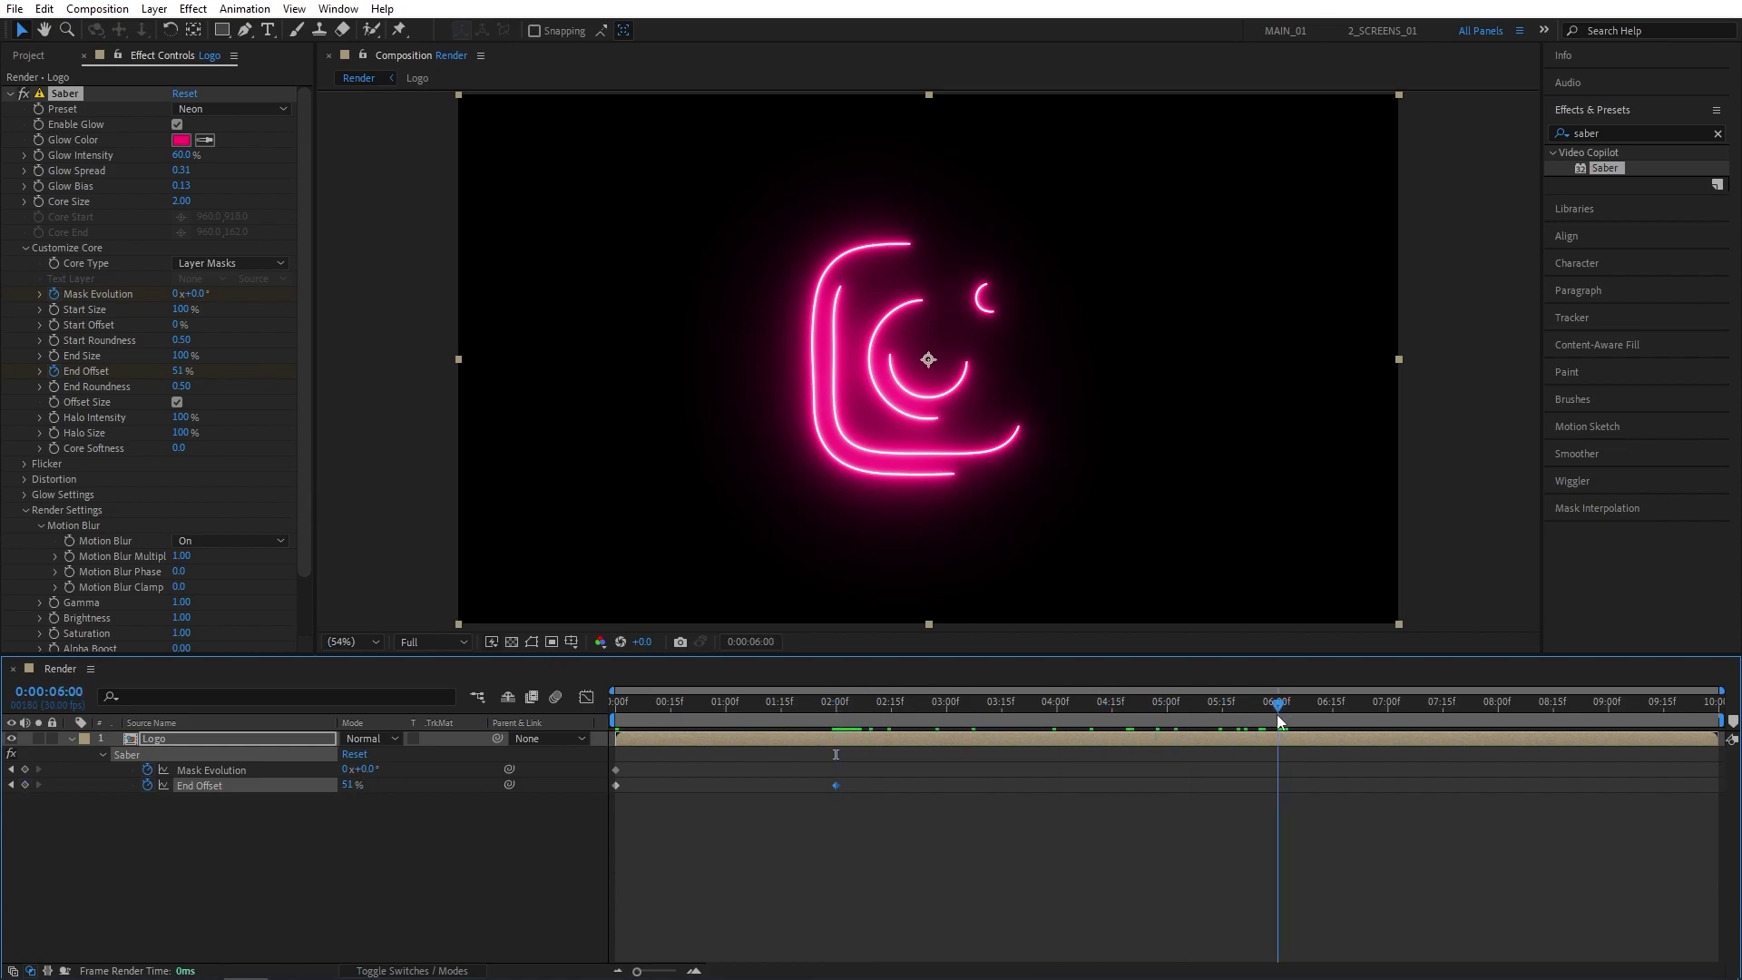
{"action": "left_click", "coordinate": [405, 887]}
{"action": "left_click", "coordinate": [346, 770]}
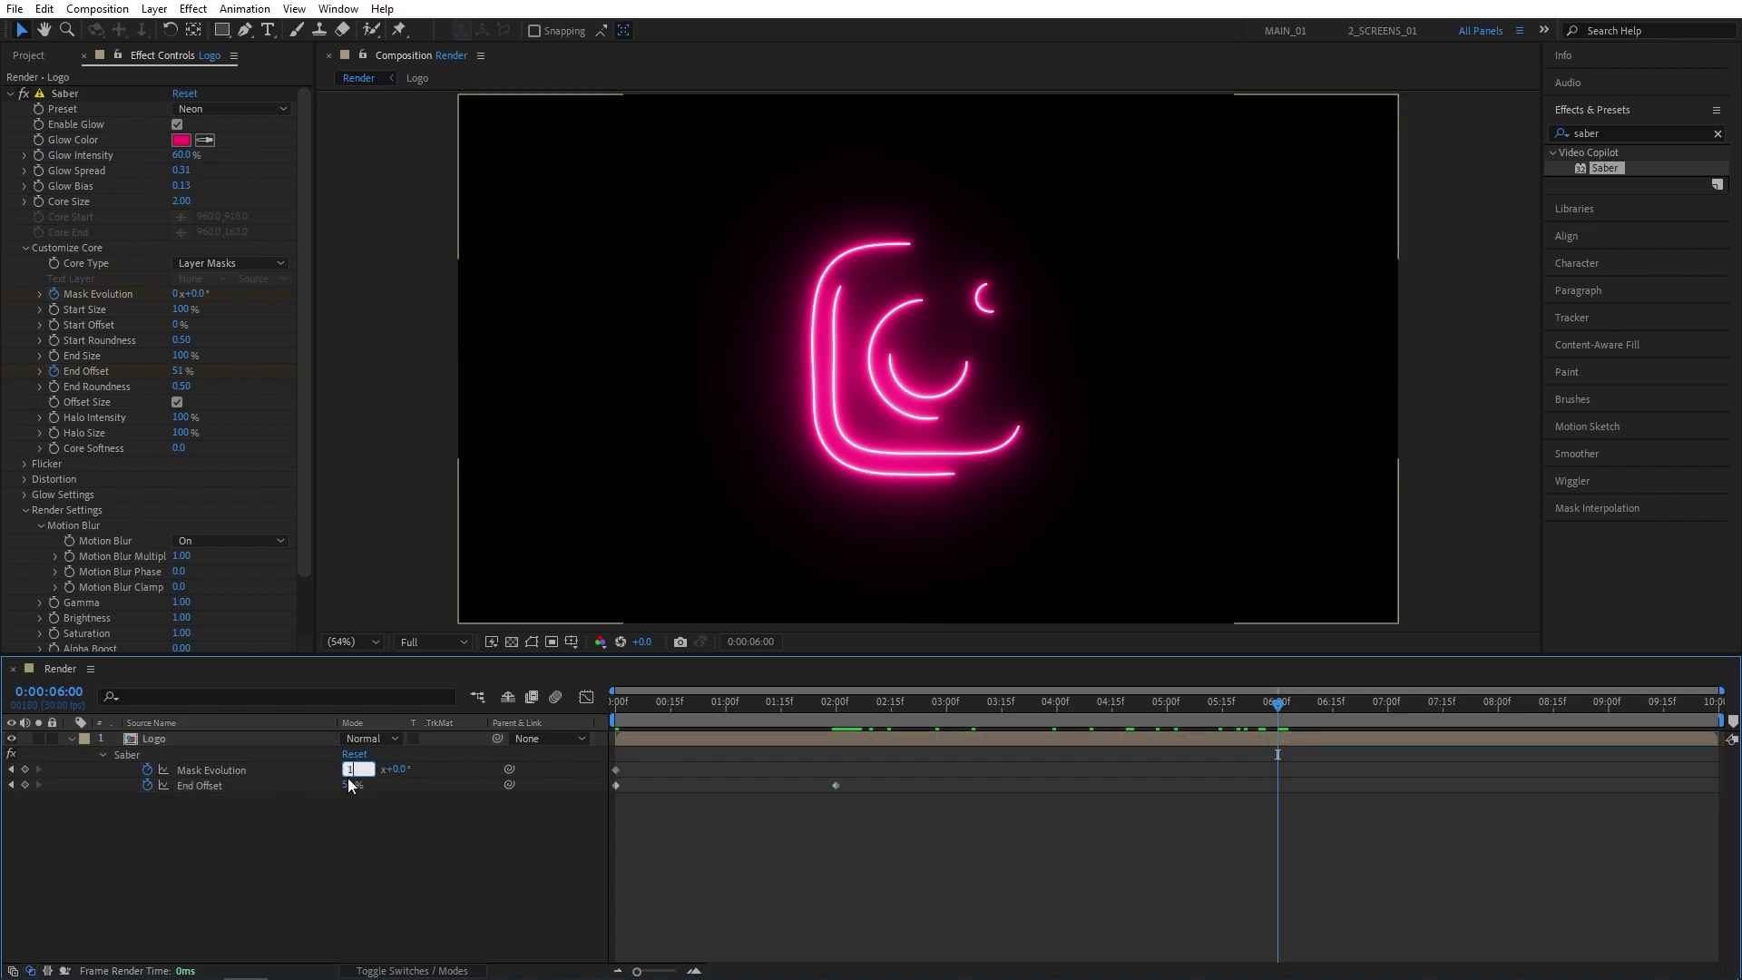
{"action": "type", "text": "1"}
{"action": "key", "text": "Return"}
{"action": "left_click_drag", "start_coordinate": [1154, 705], "coordinate": [1008, 749]}
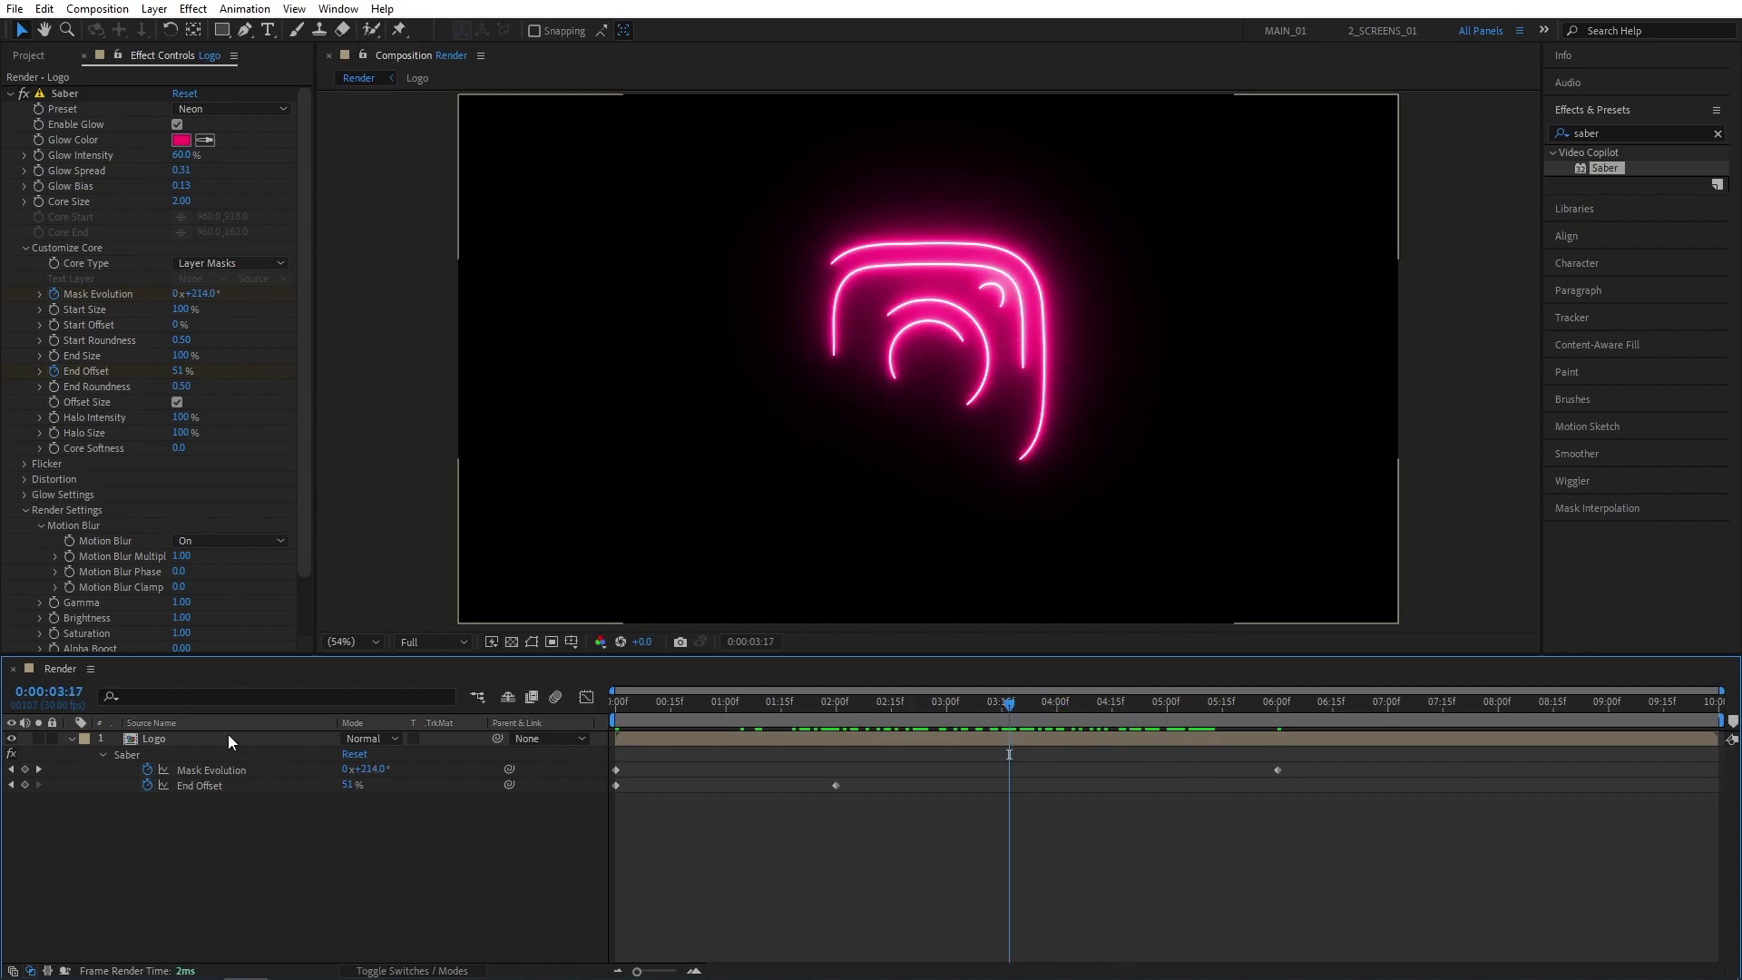
- Duplicate the Logo layer
{"action": "left_click", "coordinate": [152, 738]}
{"action": "left_click", "coordinate": [44, 8]}
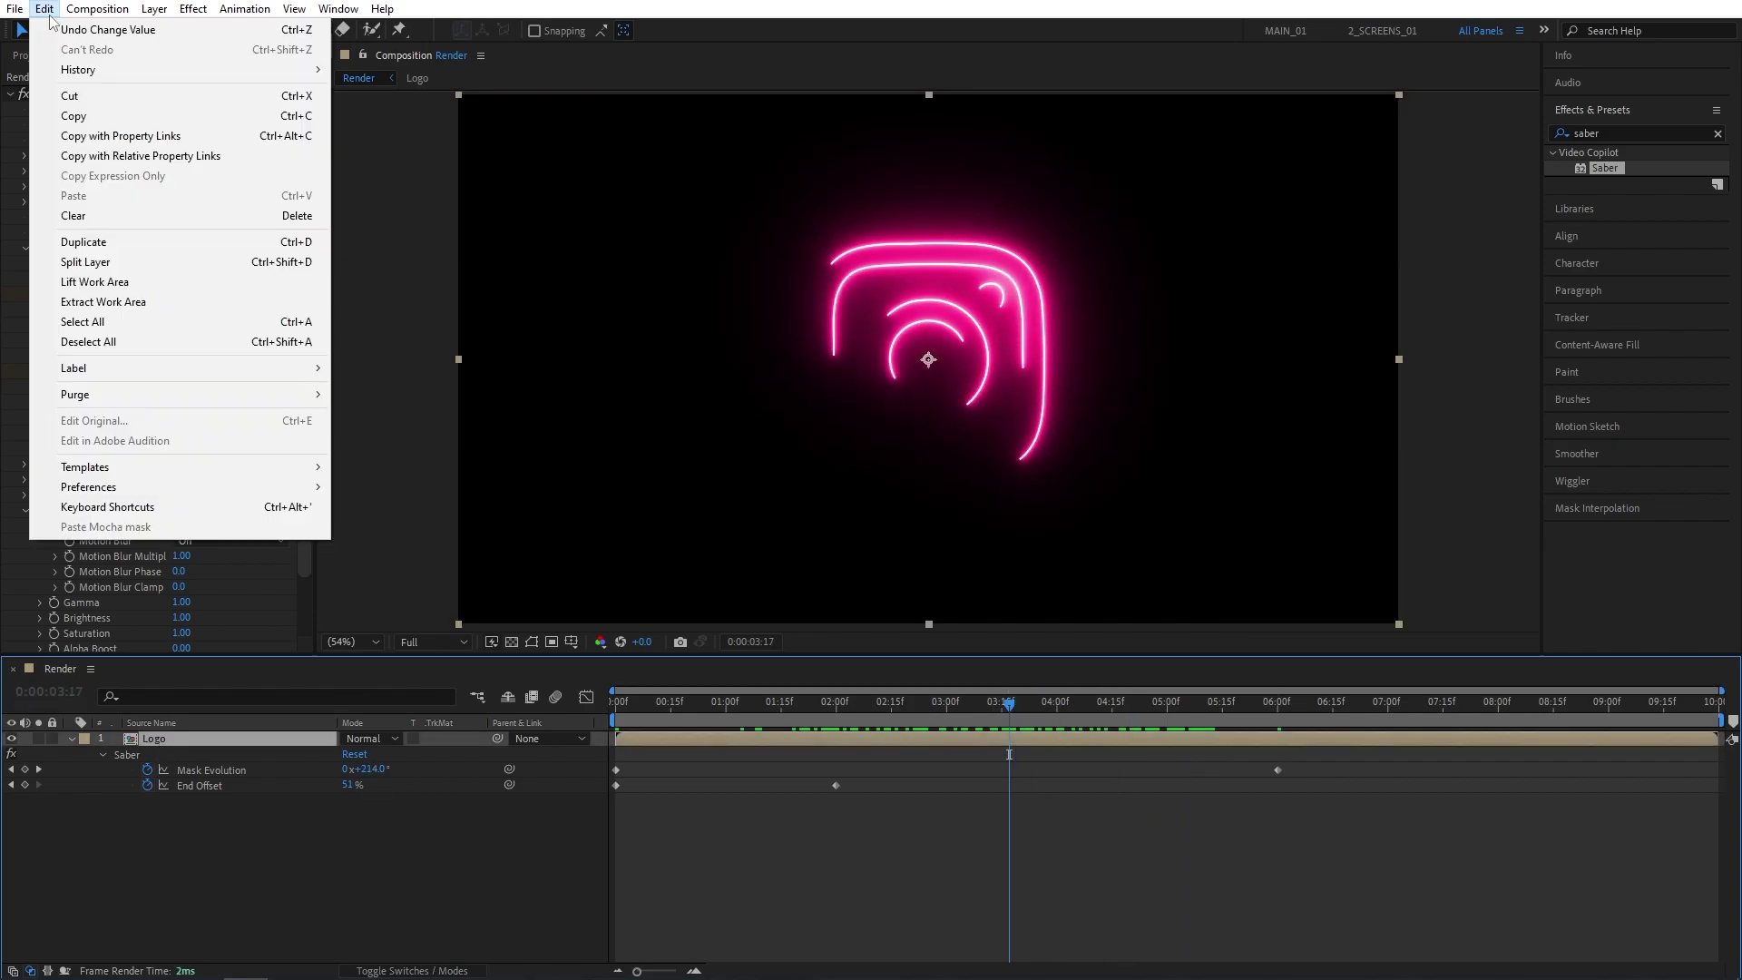
{"action": "left_click", "coordinate": [98, 243]}
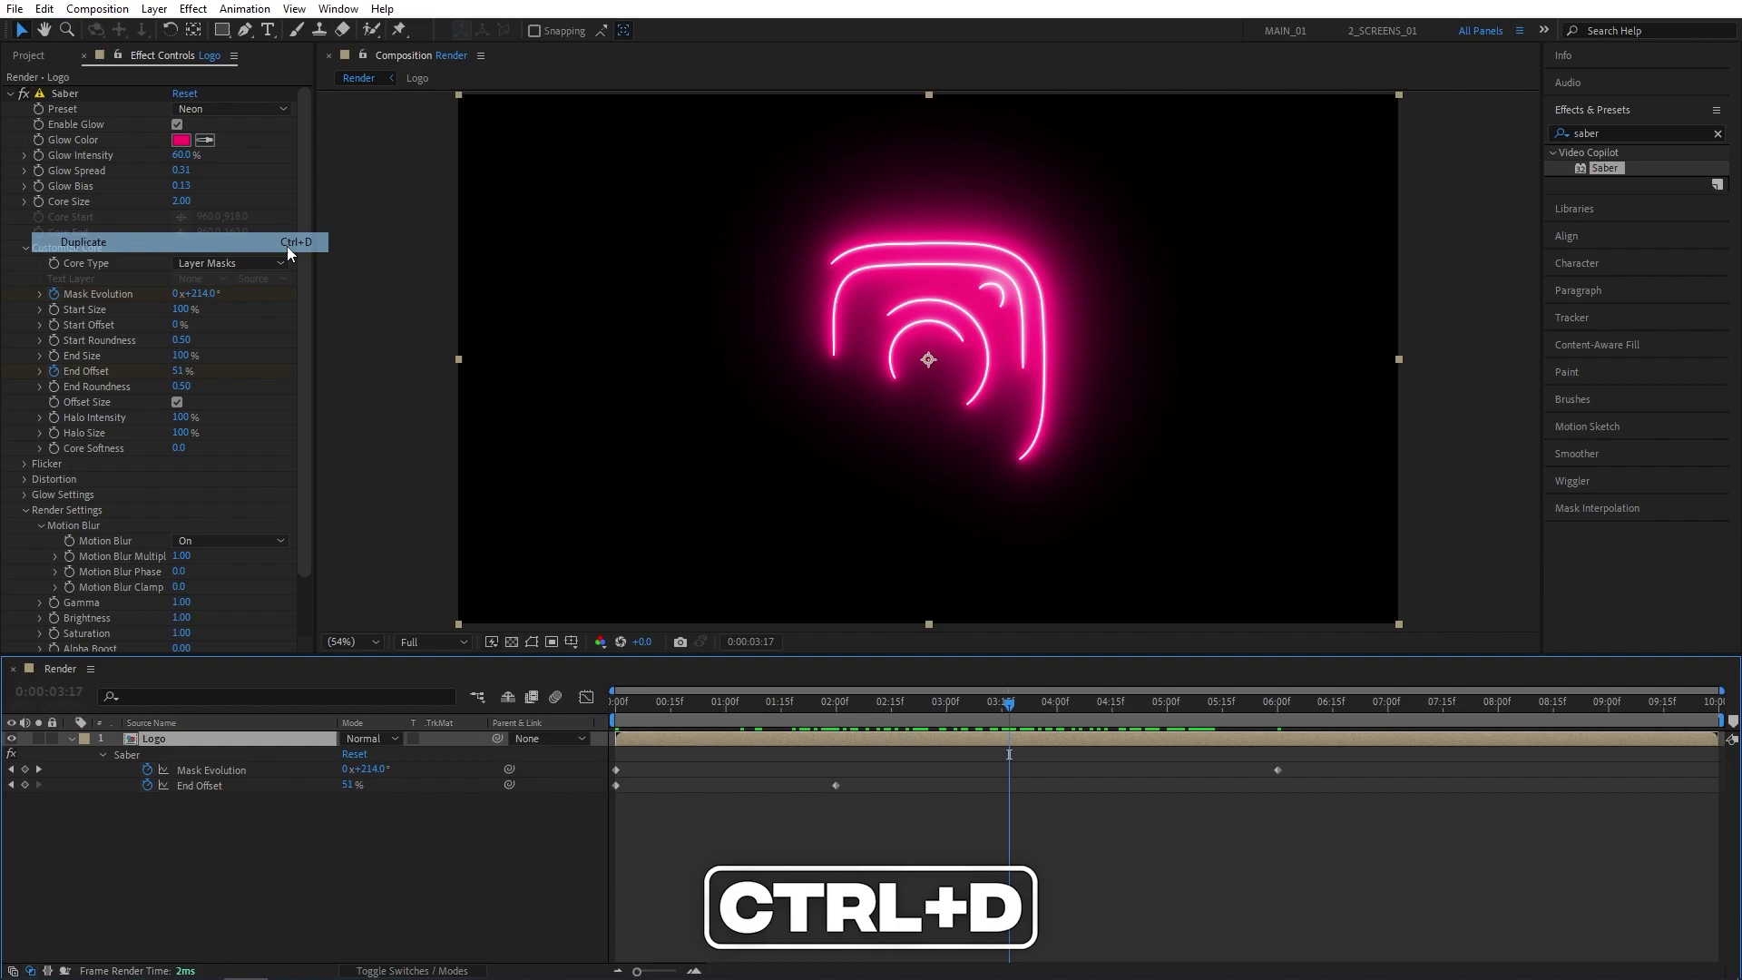
- On the top Logo layer, set the starting Mask Evolution to 0x+180°, then edit the 6-second value
{"action": "key", "text": "u"}
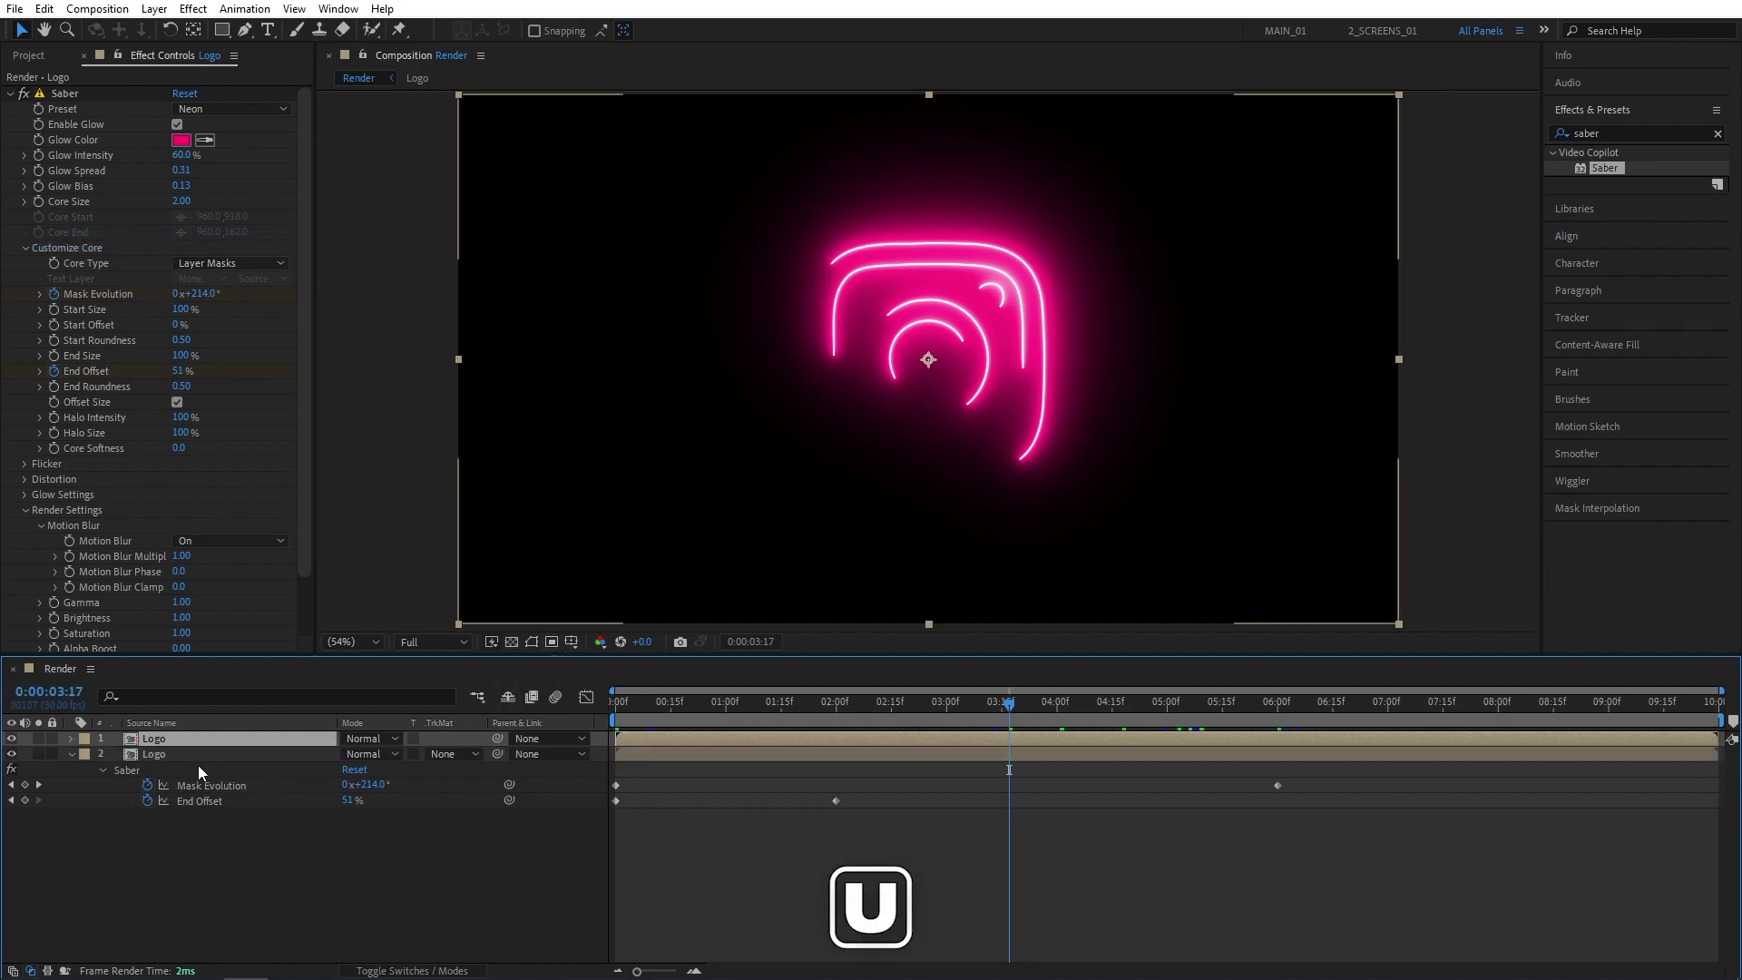
{"action": "key", "text": "u"}
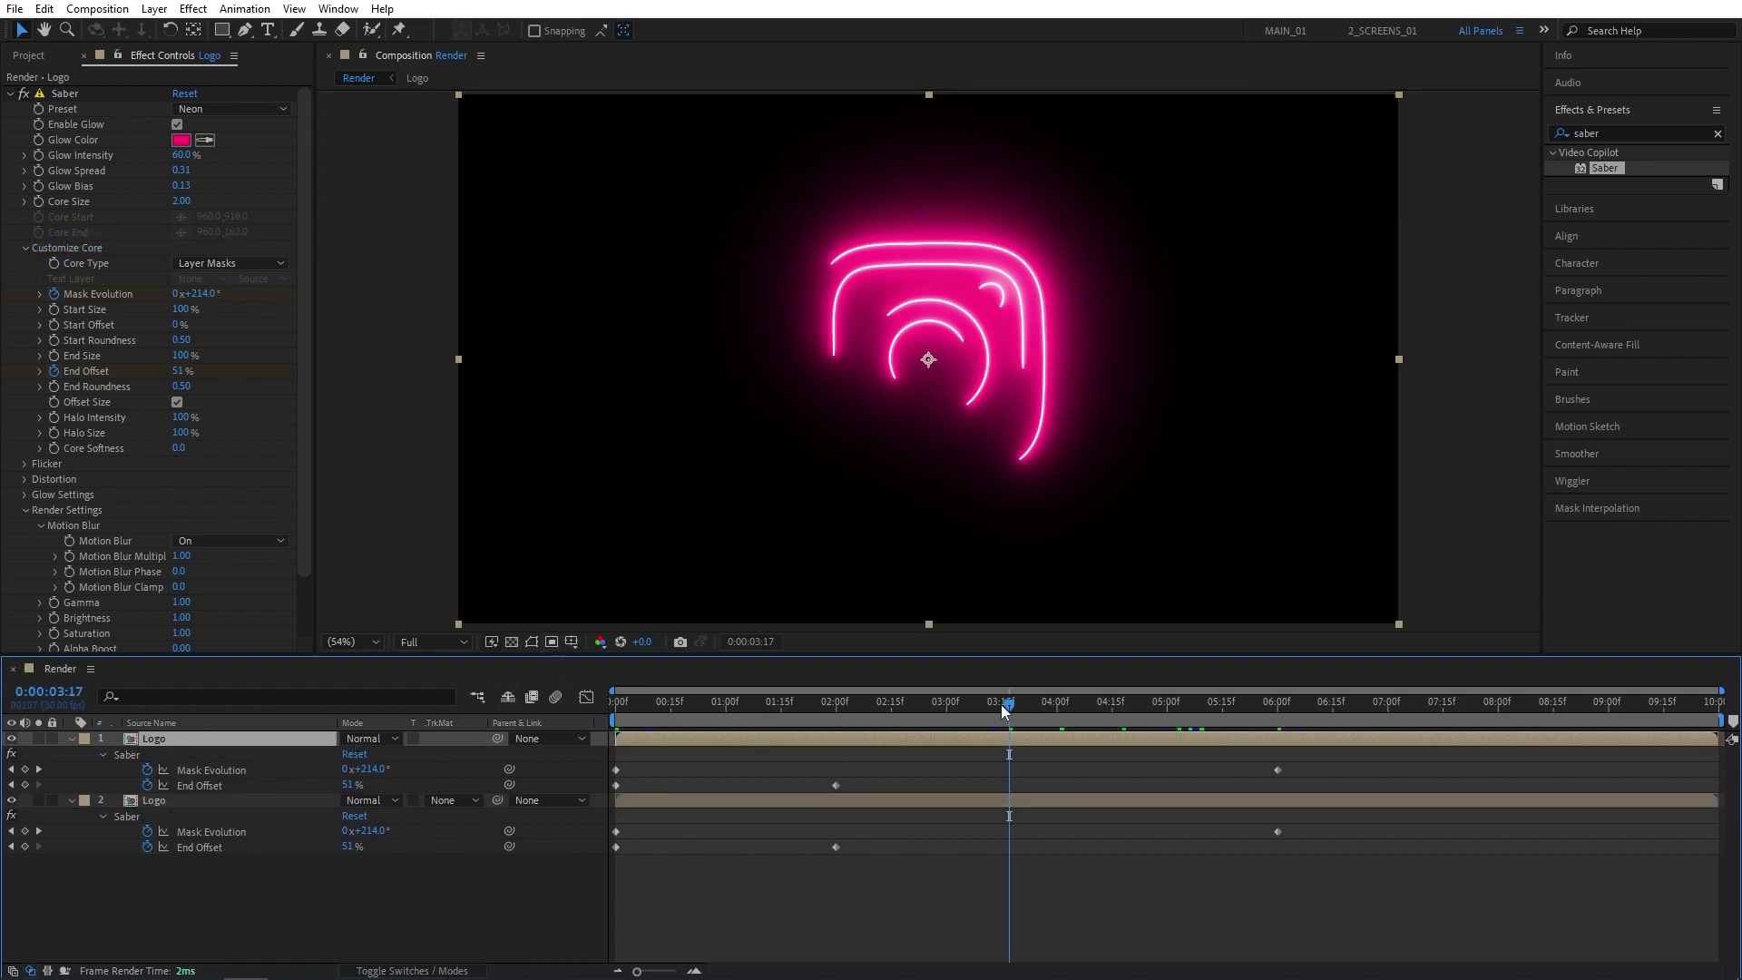
{"action": "key", "text": "Home"}
{"action": "left_click", "coordinate": [503, 892]}
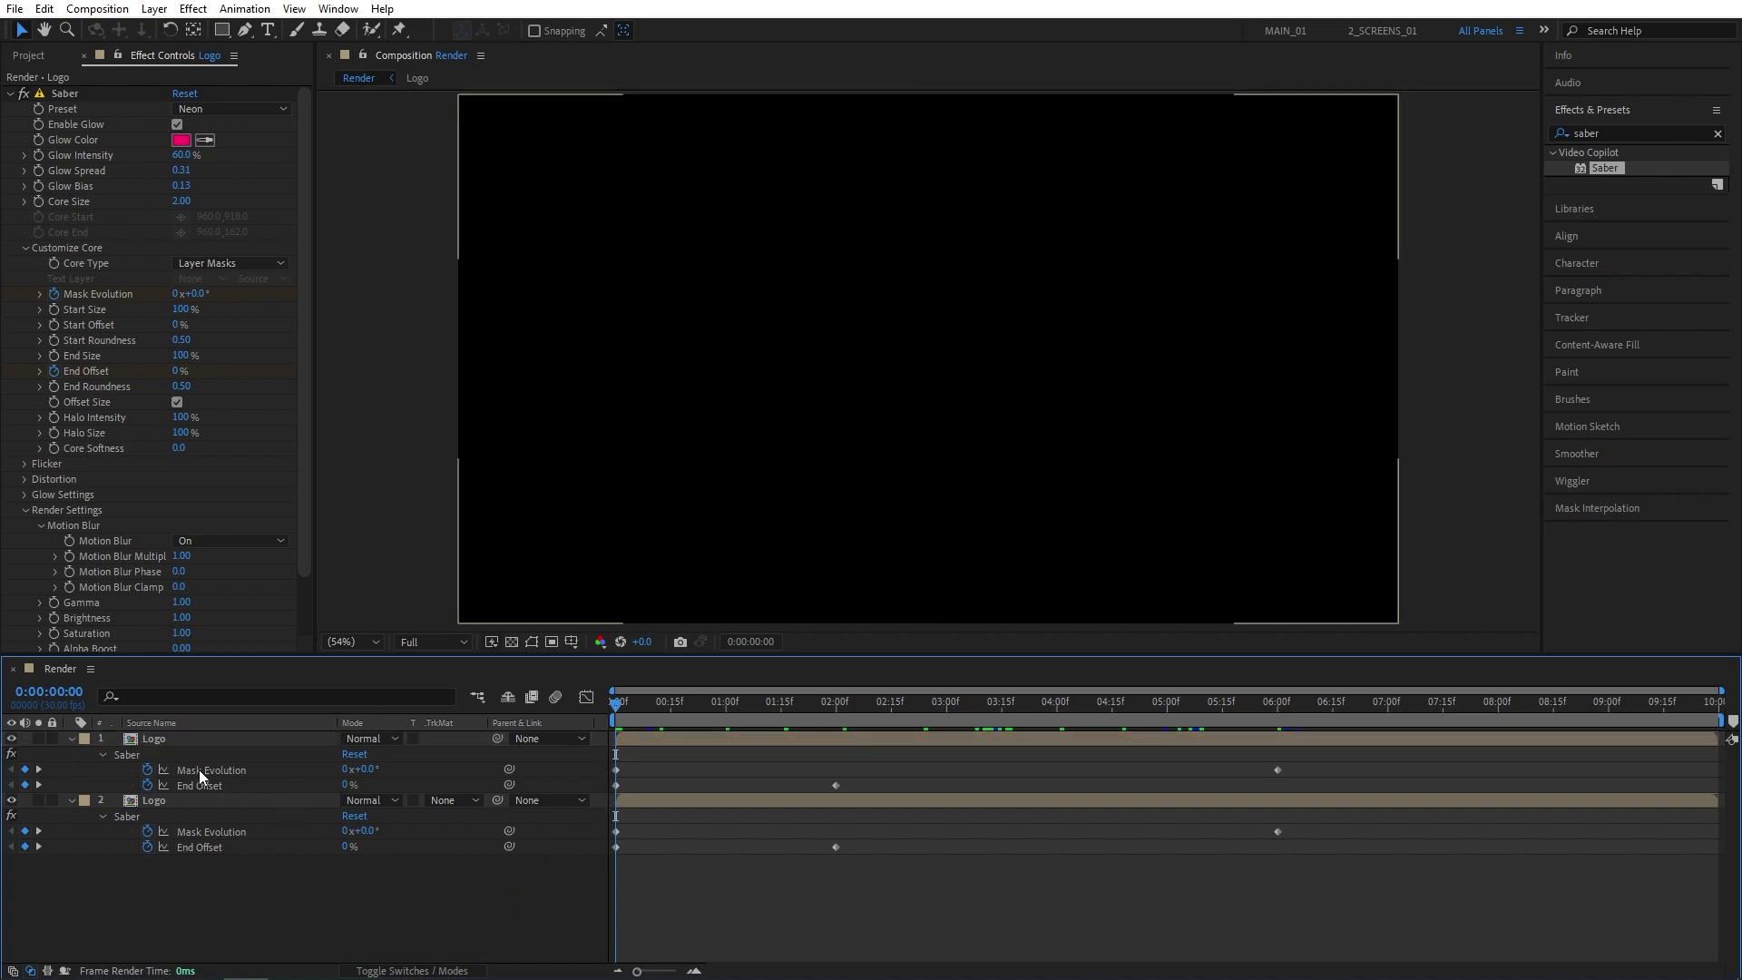
{"action": "left_click", "coordinate": [366, 770]}
{"action": "type", "text": "180"}
{"action": "key", "text": "Return"}
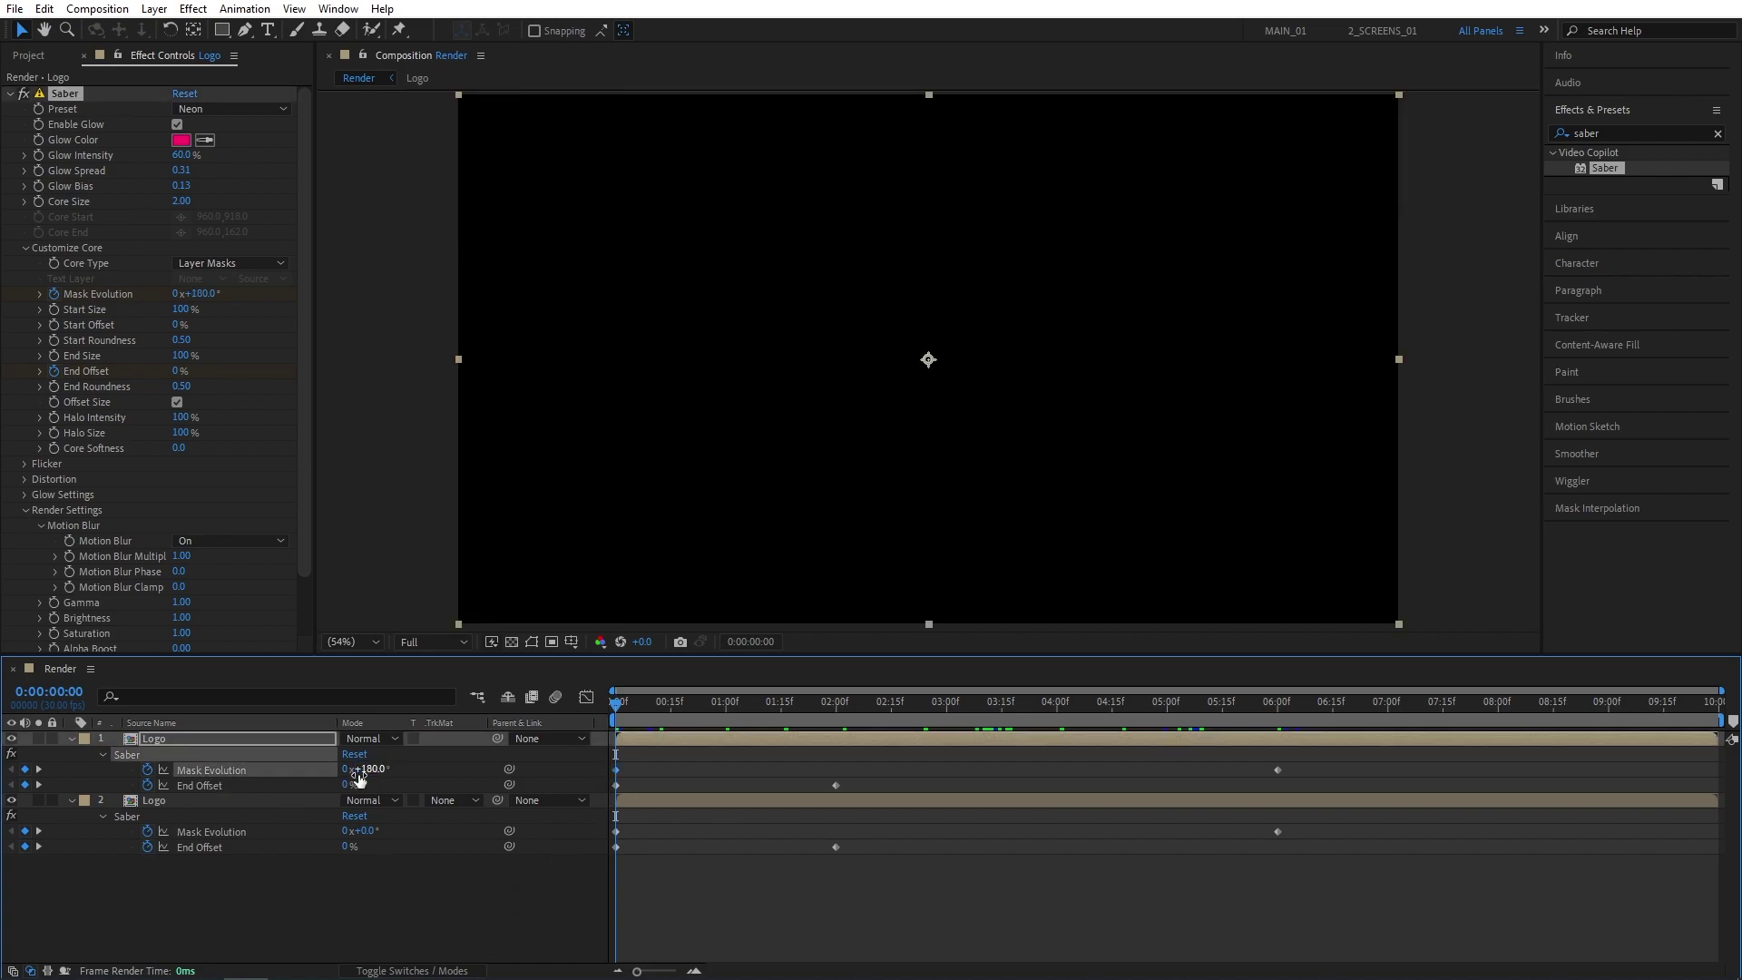
{"action": "left_click_drag", "start_coordinate": [671, 706], "coordinate": [1279, 749]}
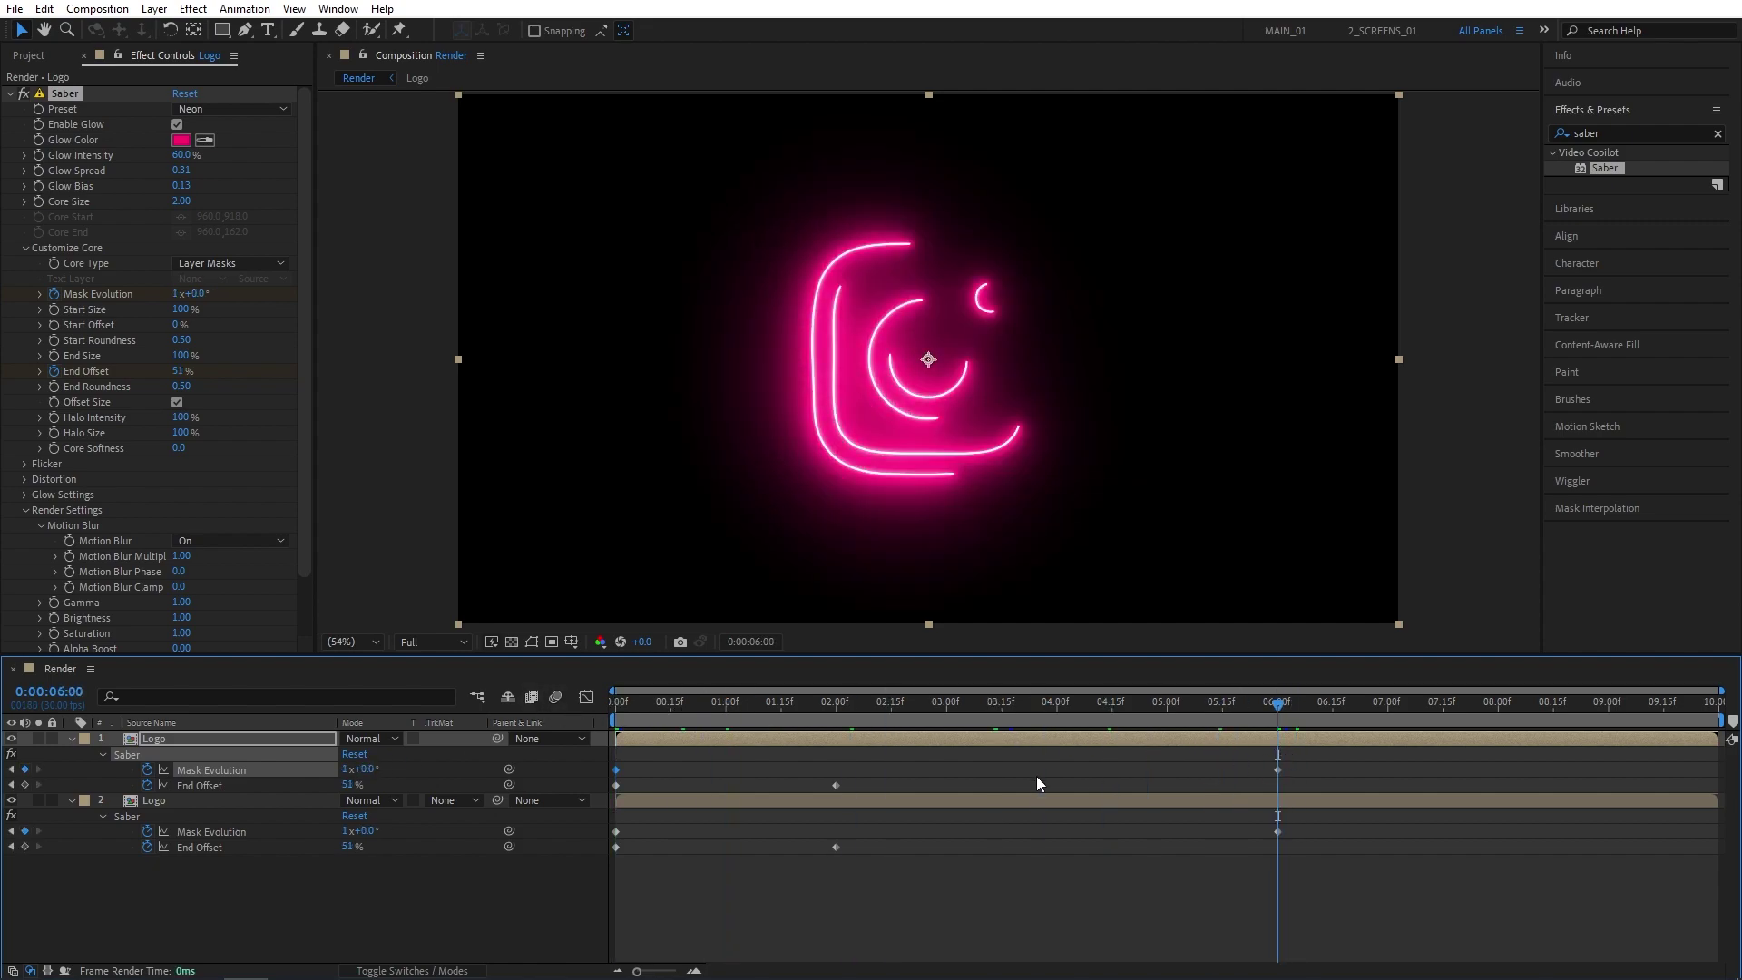
{"action": "left_click", "coordinate": [372, 769]}
- Set the top layer's 6-second Mask Evolution keyframe to 1x+180°
{"action": "type", "text": "180"}
{"action": "key", "text": "Return"}
{"action": "mouse_move", "coordinate": [978, 705]}
{"action": "left_mouse_down"}
{"action": "mouse_move", "coordinate": [793, 716]}
{"action": "mouse_move", "coordinate": [1079, 722]}
{"action": "left_mouse_up"}
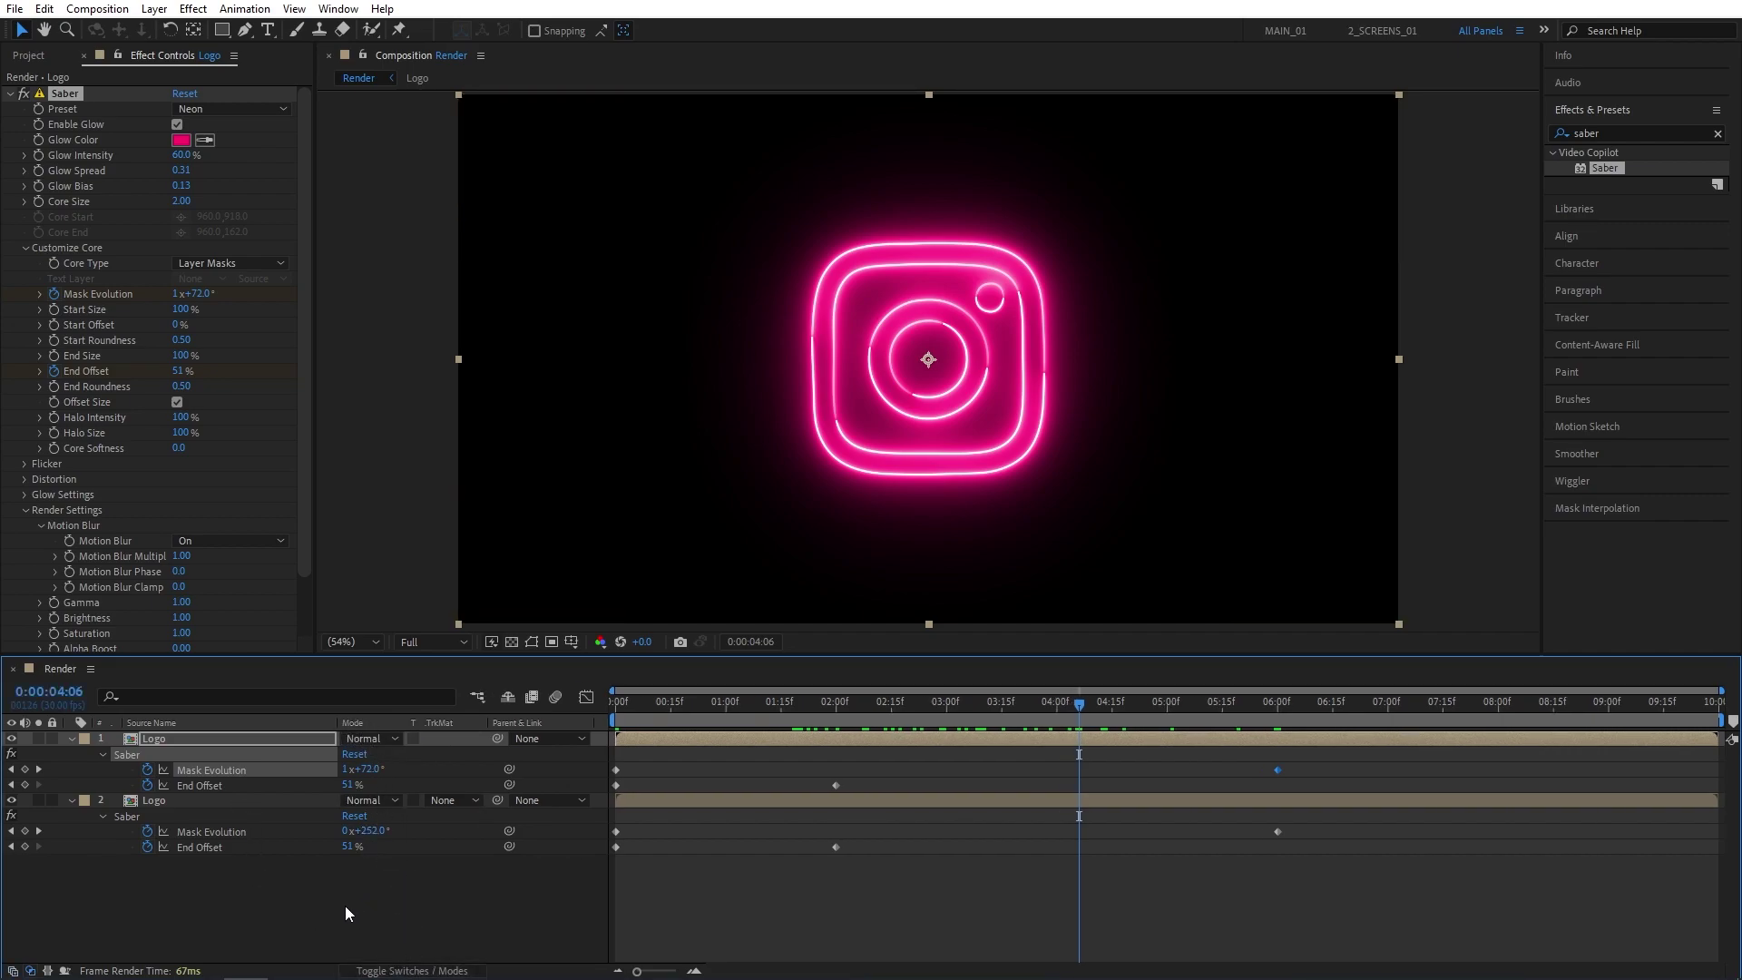
- Set both Logo layers' blending mode to Screen
{"action": "left_click_drag", "start_coordinate": [344, 906], "coordinate": [183, 737]}
{"action": "left_click", "coordinate": [367, 737]}
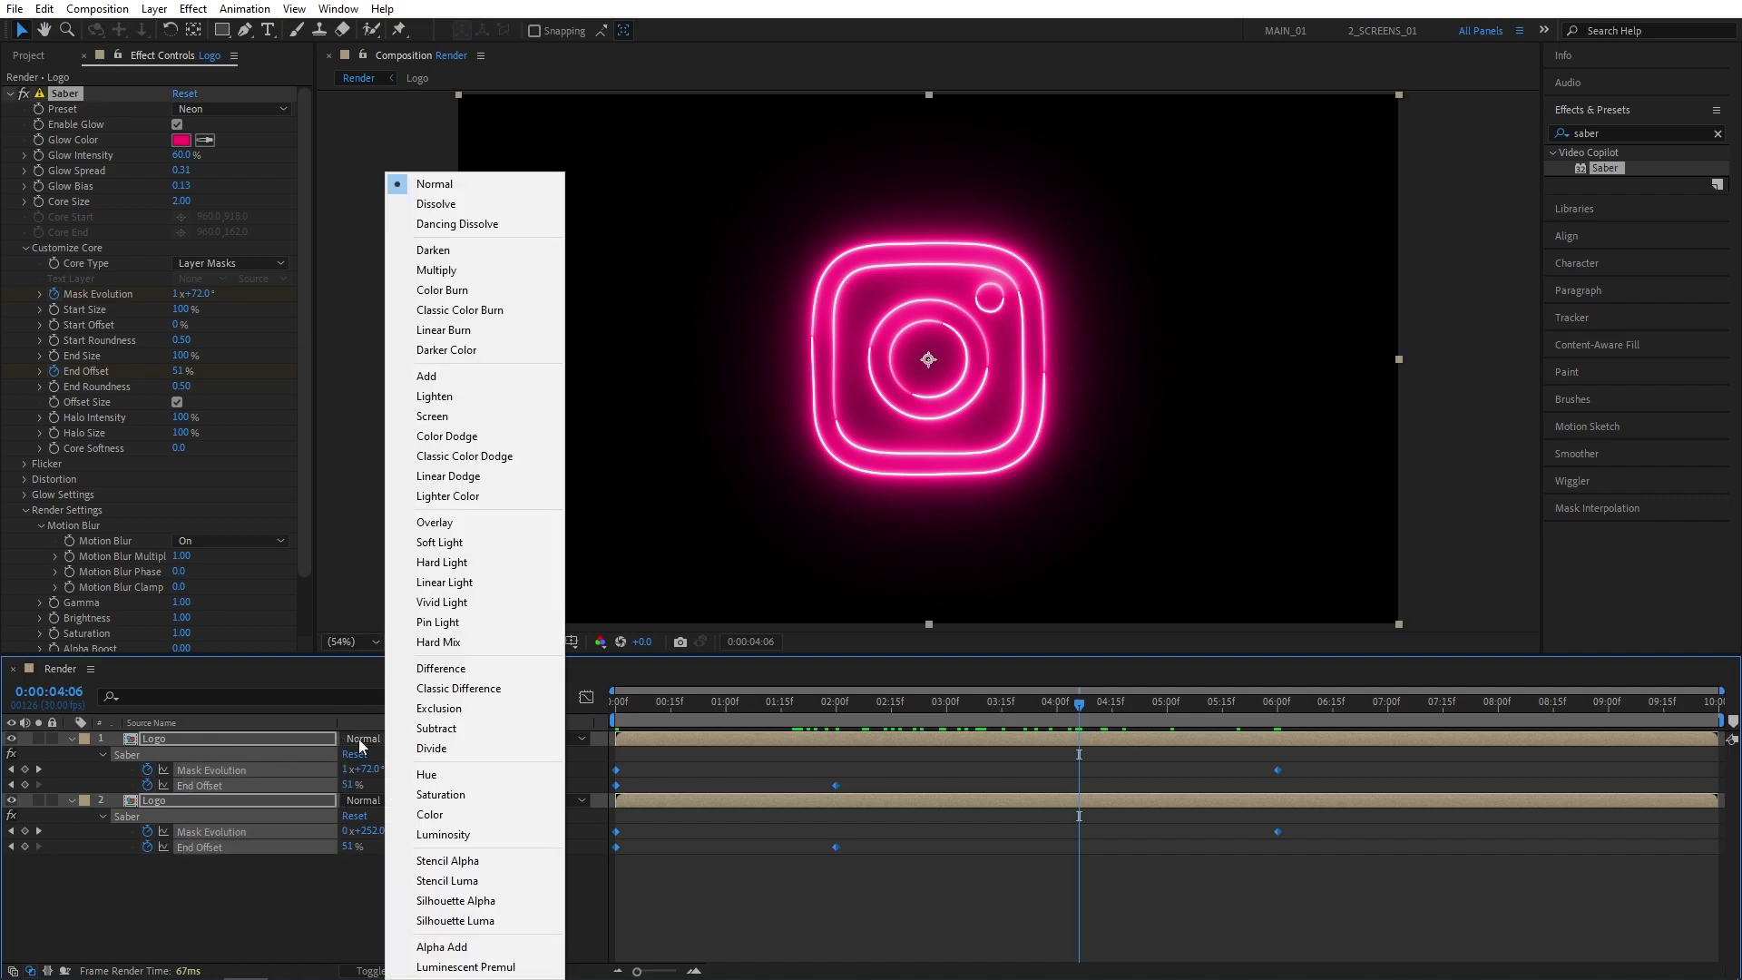
{"action": "left_click", "coordinate": [439, 419]}
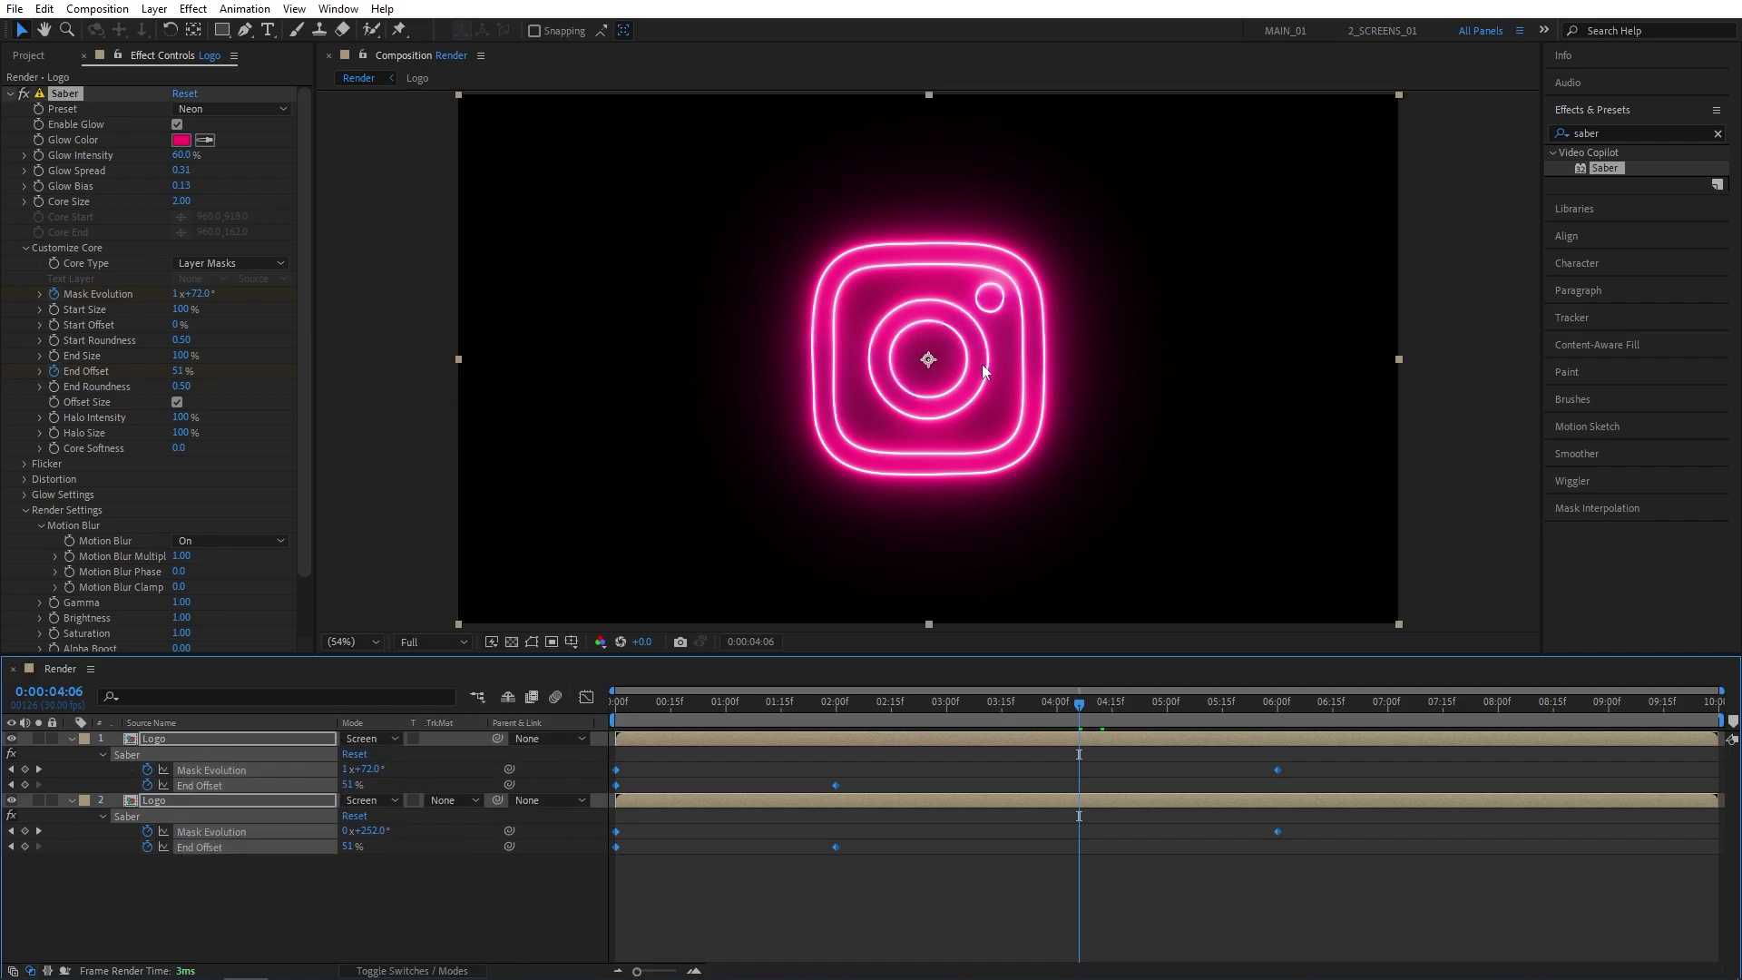
{"action": "key", "text": "F2"}
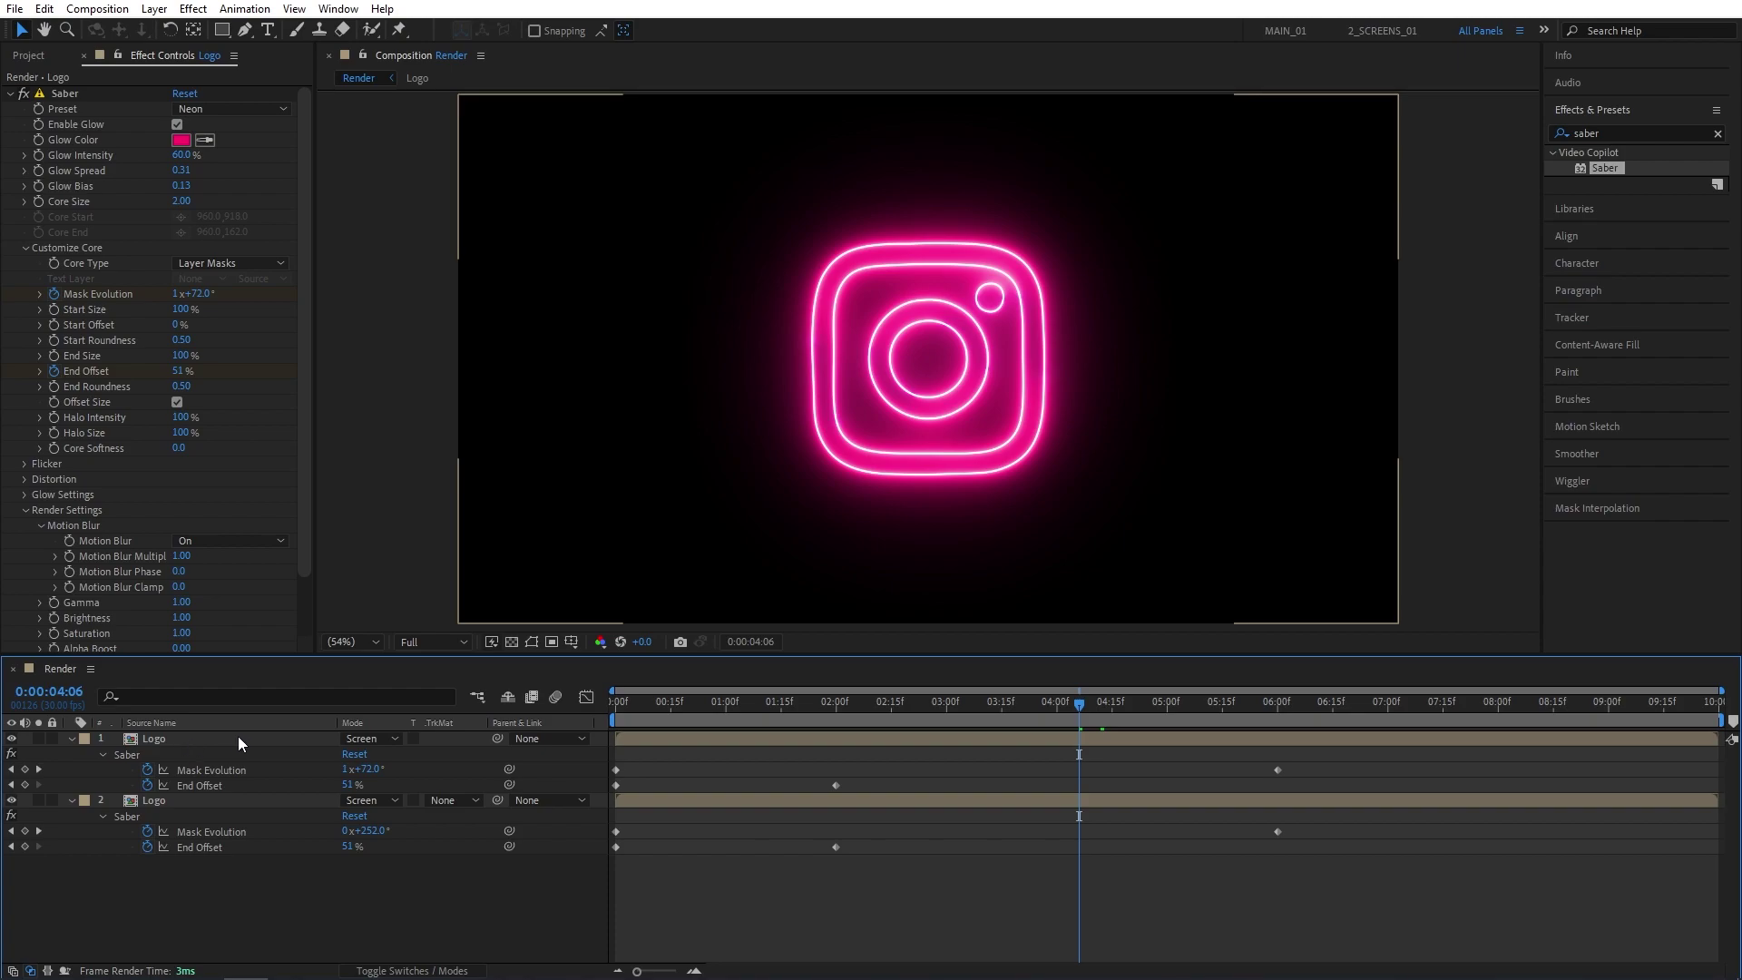
- Change the top Logo layer's Saber glow color to cyan (00FFFC)
{"action": "left_click", "coordinate": [166, 738]}
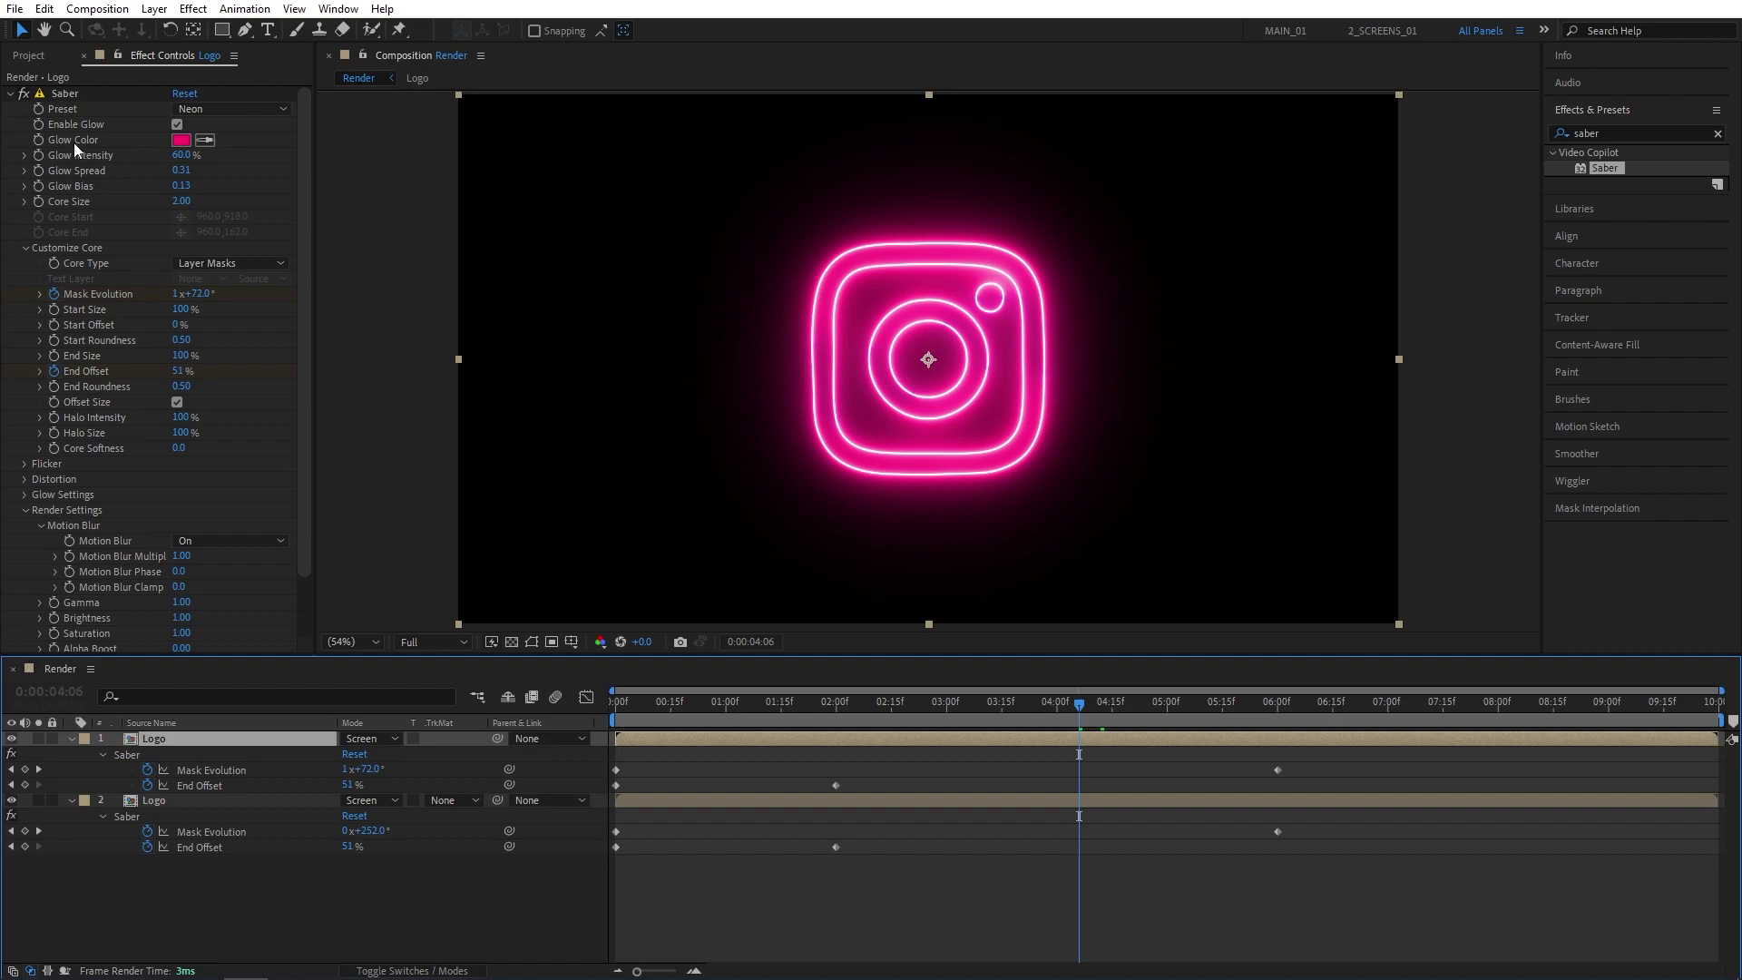
{"action": "left_click", "coordinate": [181, 140]}
{"action": "left_click_drag", "start_coordinate": [316, 288], "coordinate": [327, 390]}
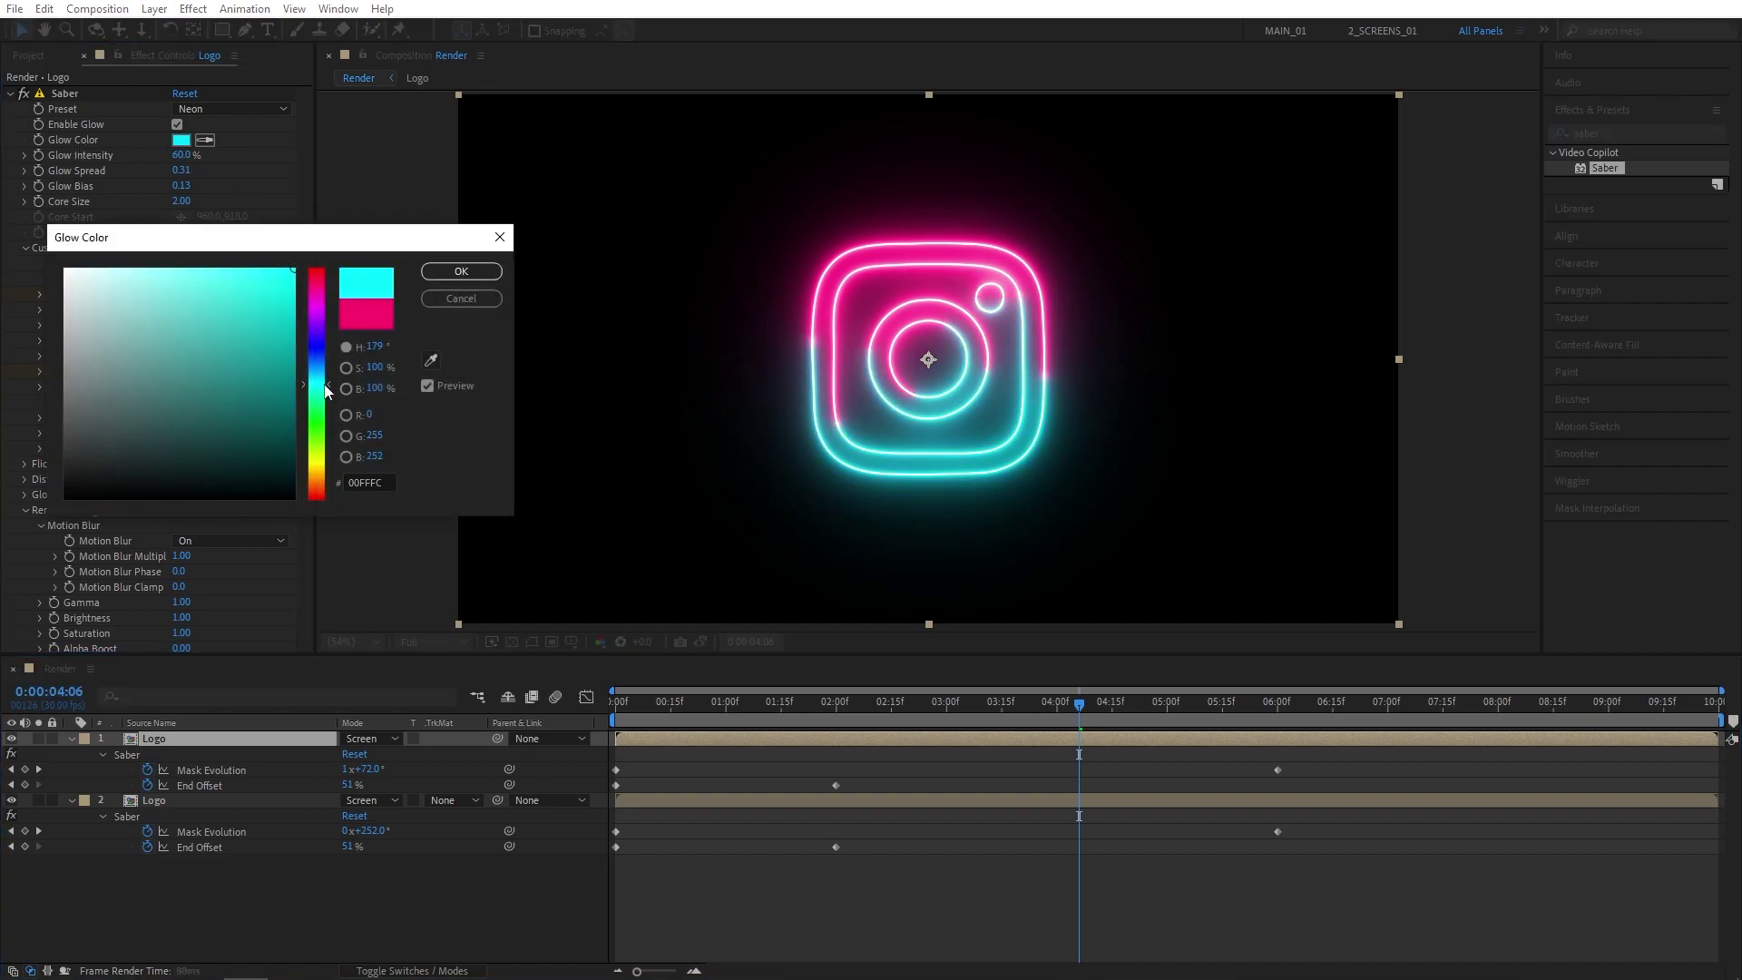
{"action": "left_click", "coordinate": [461, 271]}
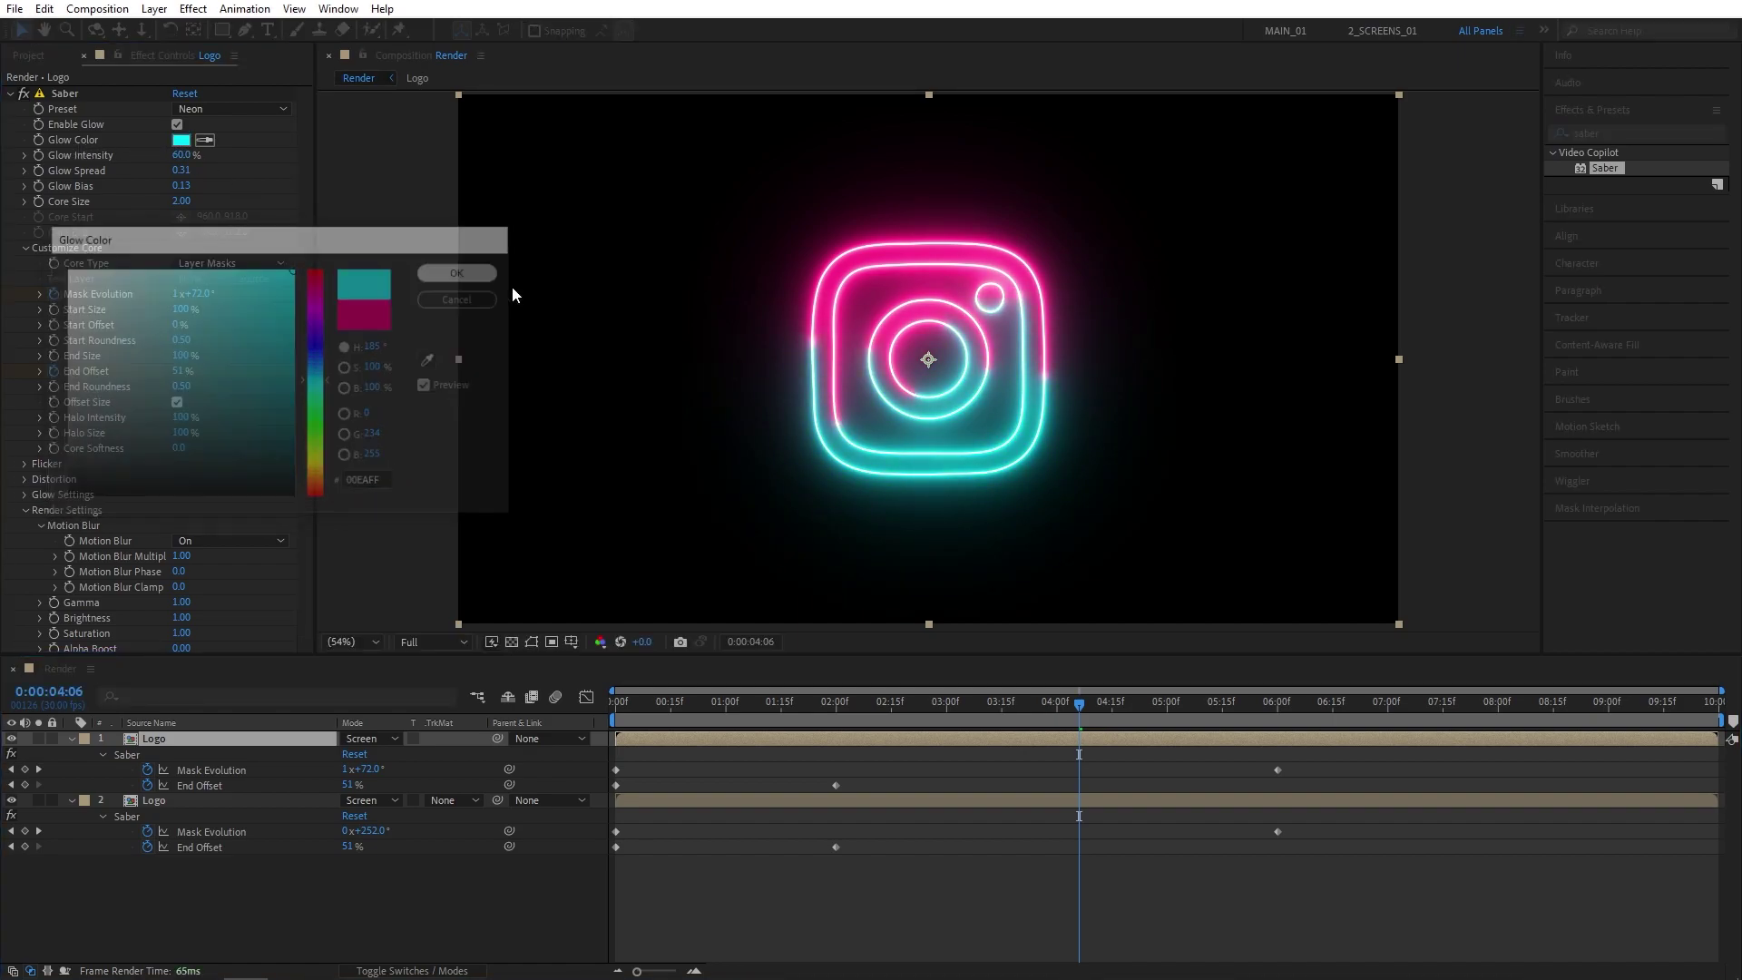
- End the work area at 6 seconds and preview the two-tone animation
{"action": "left_click_drag", "start_coordinate": [890, 704], "coordinate": [1070, 718]}
{"action": "left_click_drag", "start_coordinate": [1095, 717], "coordinate": [1281, 713]}
{"action": "key", "text": "n"}
{"action": "key", "text": "space"}
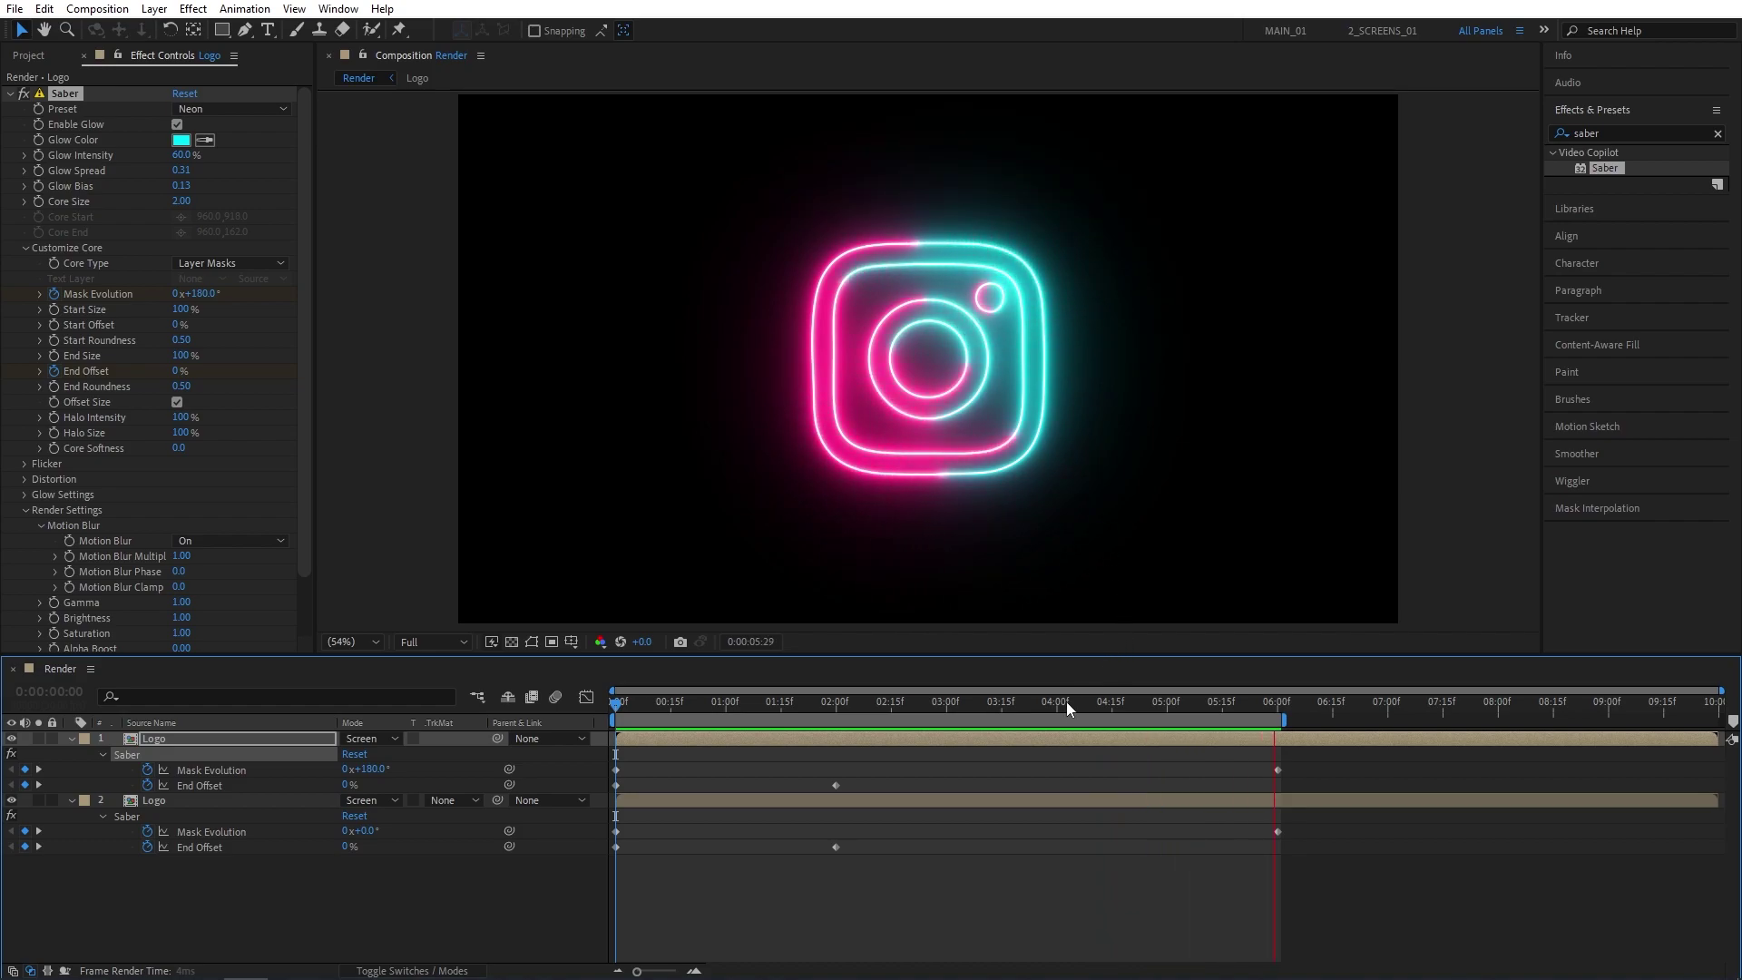
{"action": "left_click_drag", "start_coordinate": [1043, 706], "coordinate": [1016, 714]}
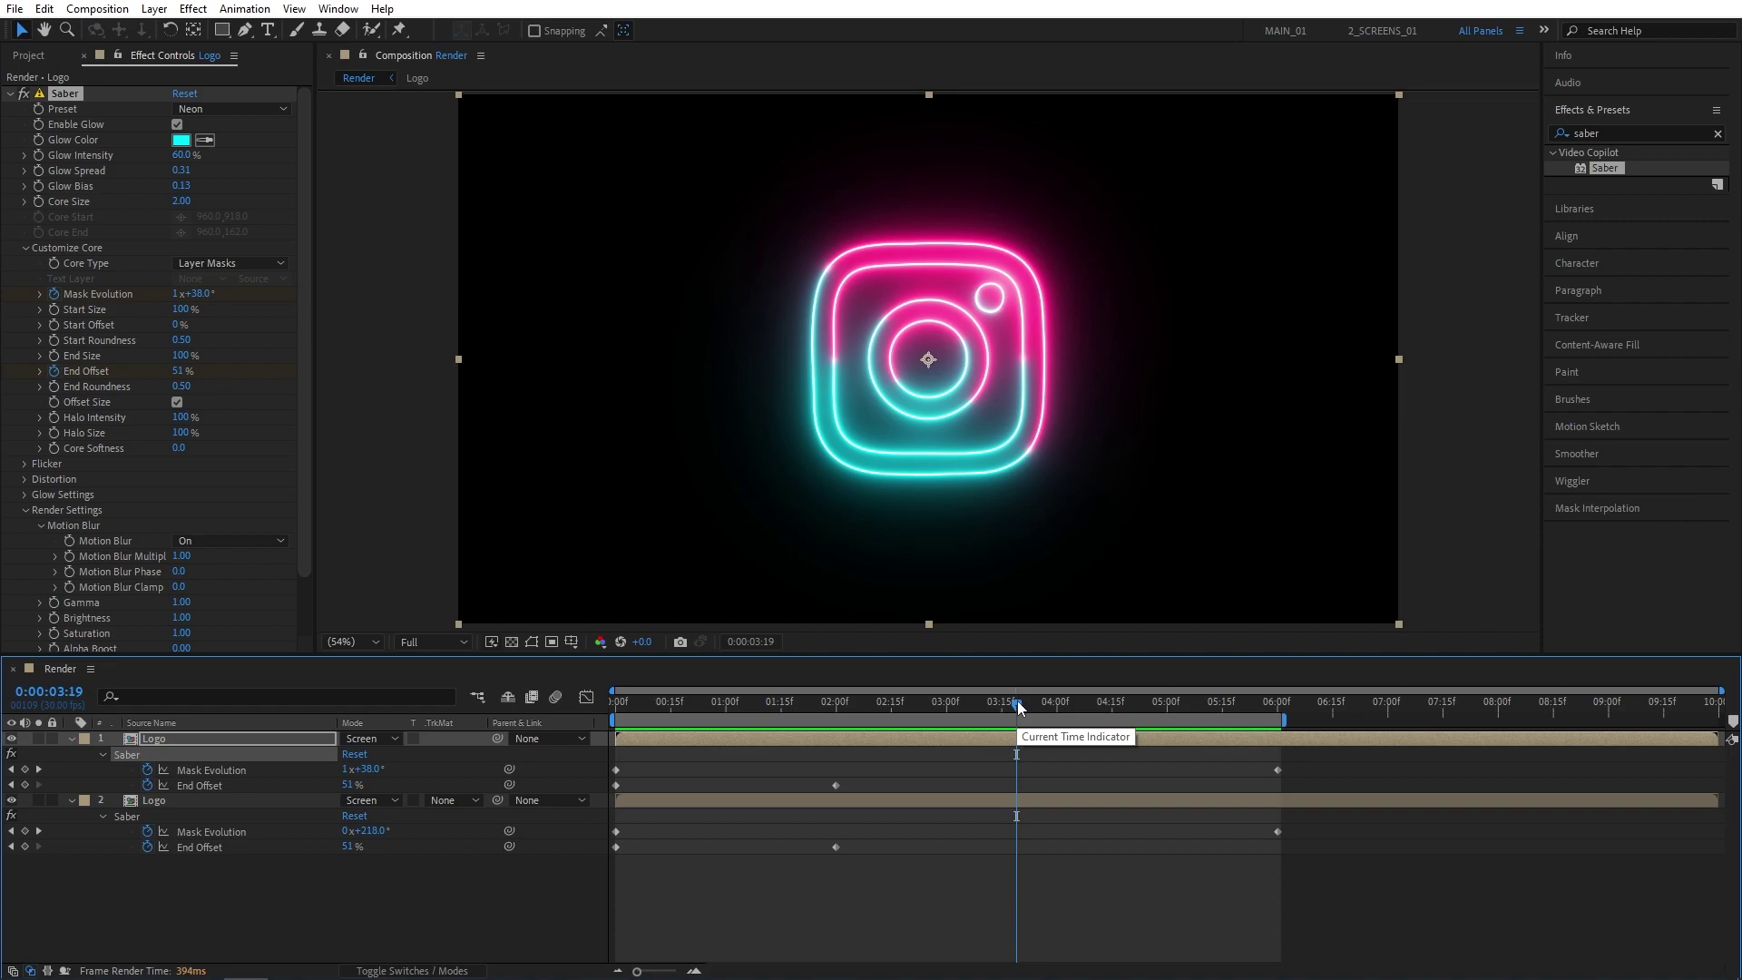
{"action": "left_click_drag", "start_coordinate": [1018, 705], "coordinate": [1030, 709]}
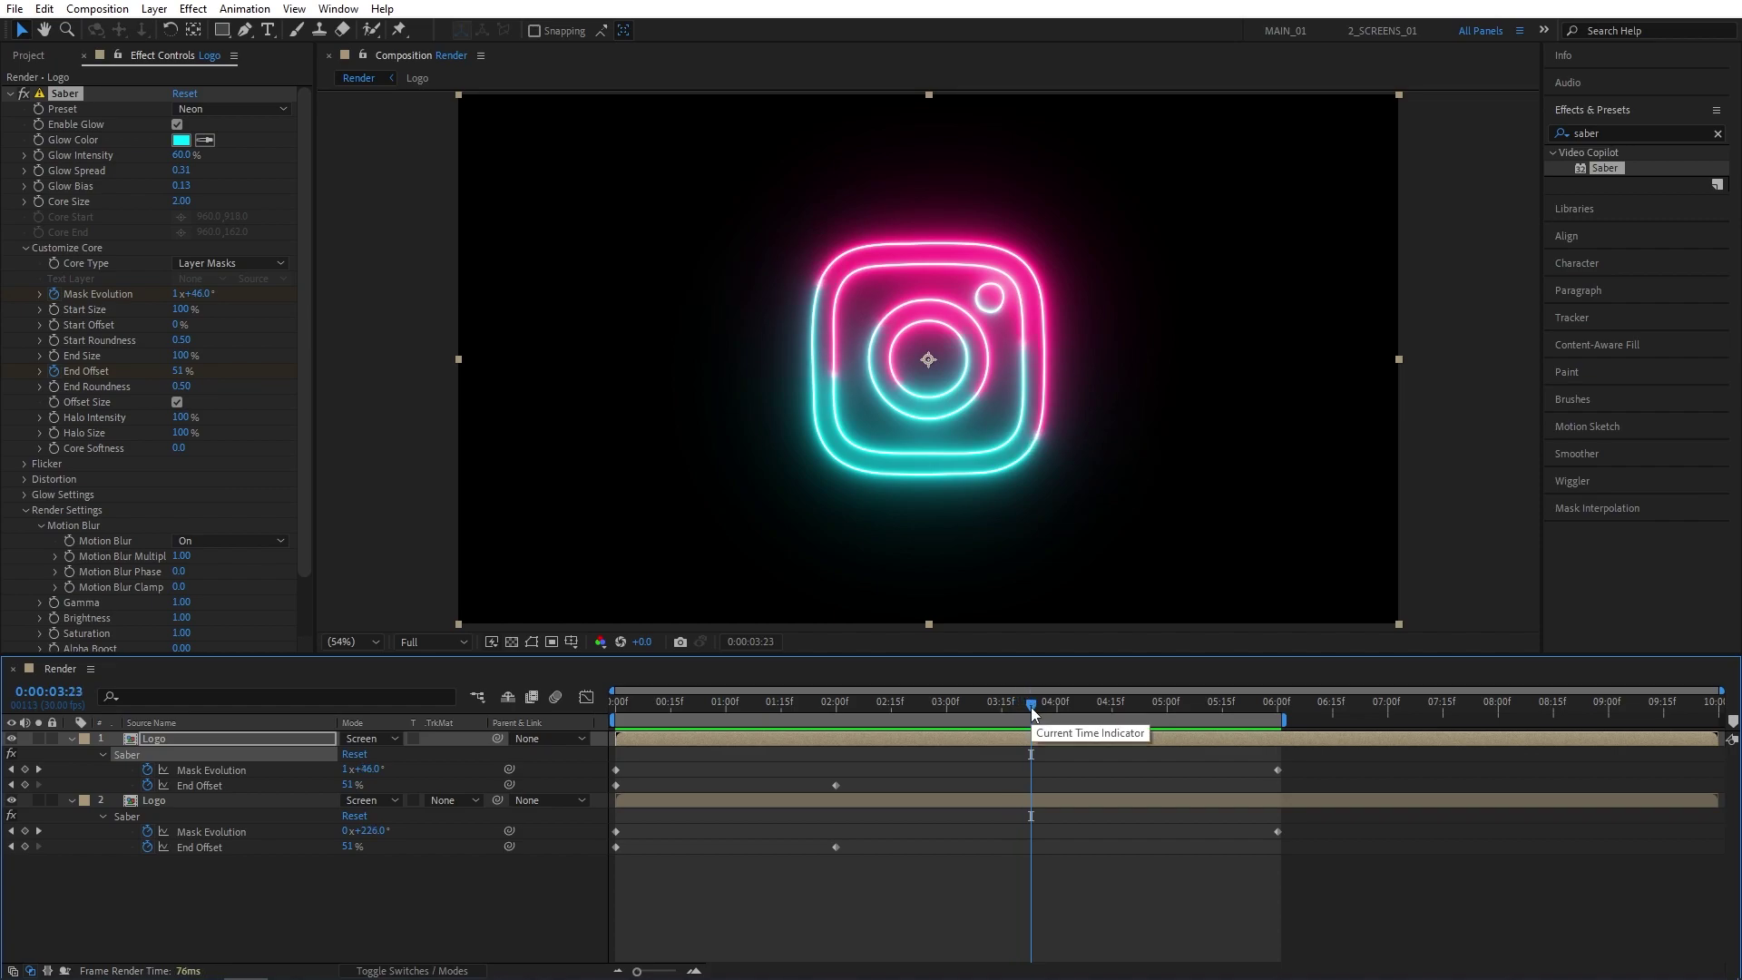
- Set the second Logo layer's Saber Flicker Intensity to 50%
{"action": "left_click", "coordinate": [154, 802]}
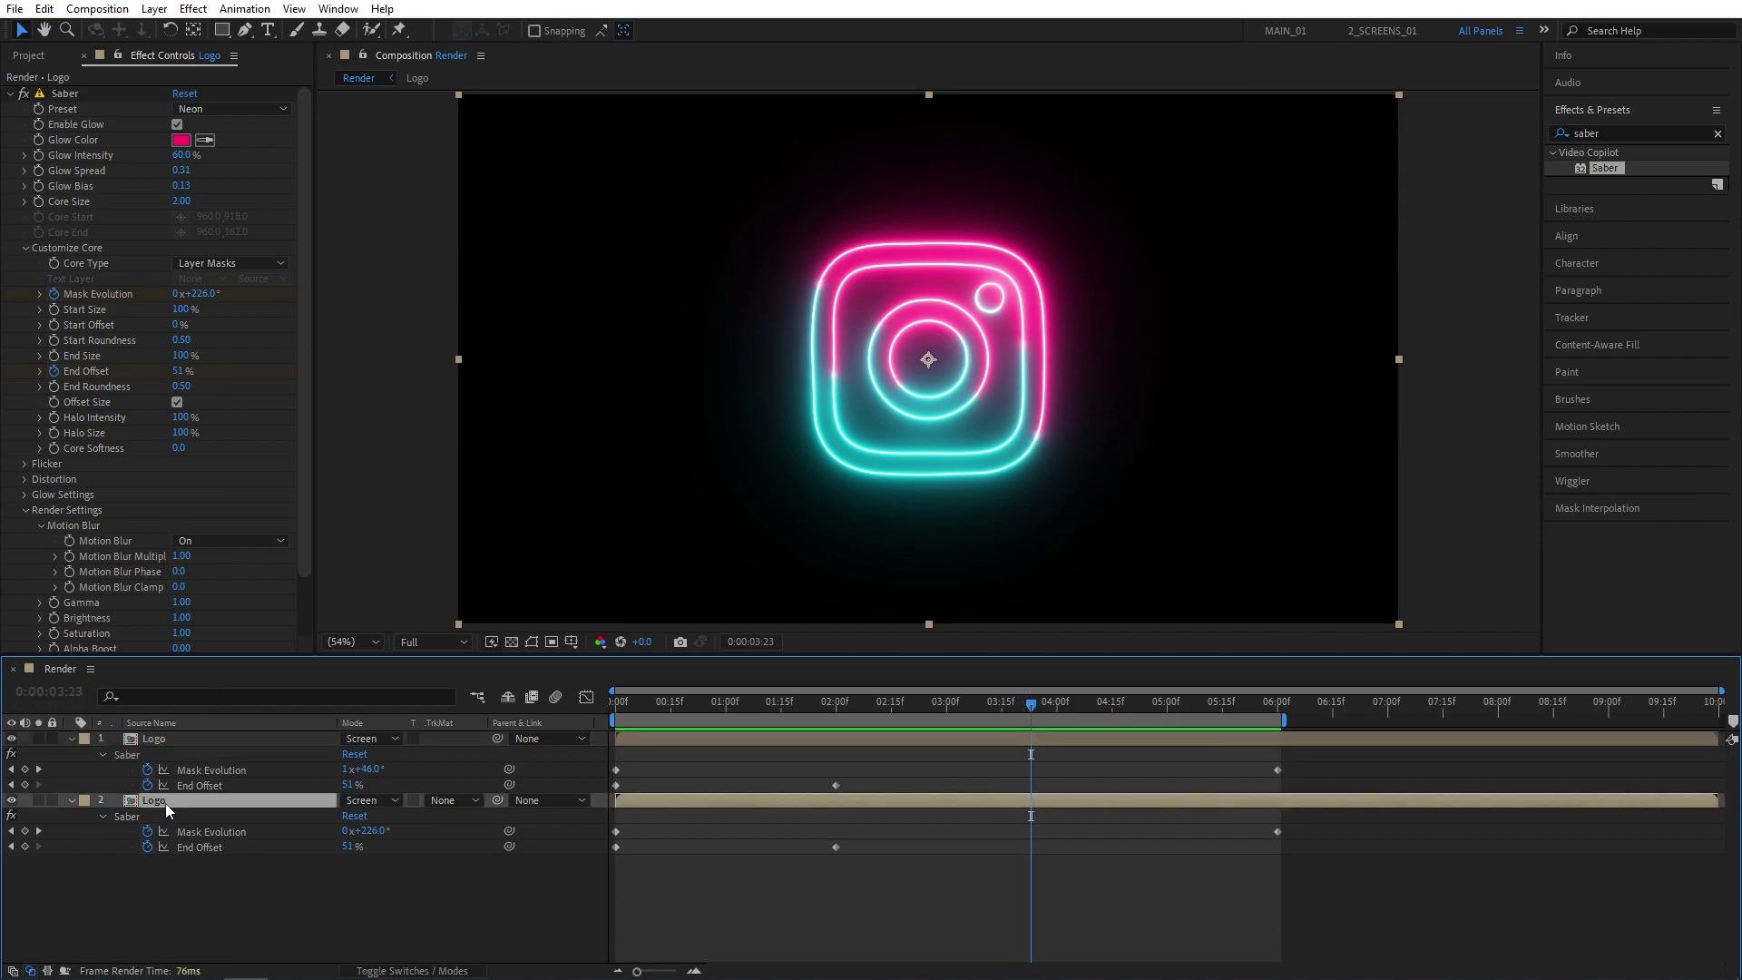
{"action": "left_click", "coordinate": [25, 463]}
{"action": "left_click", "coordinate": [175, 479]}
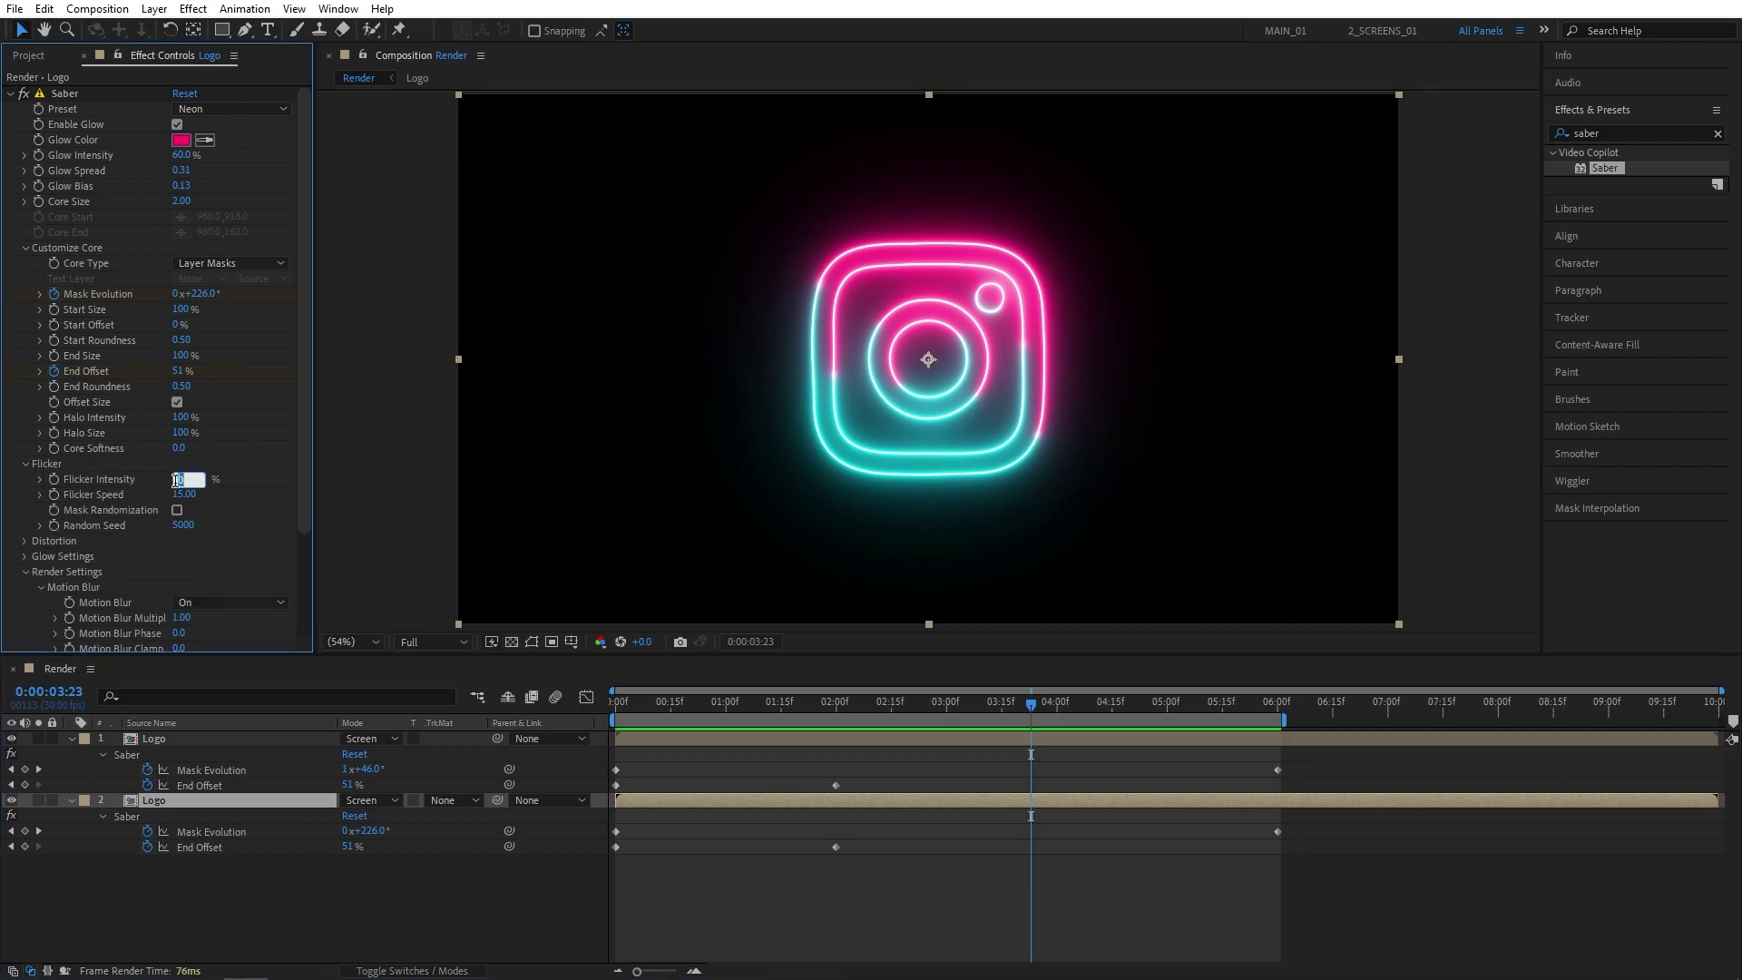
{"action": "type", "text": "50"}
{"action": "key", "text": "Return"}
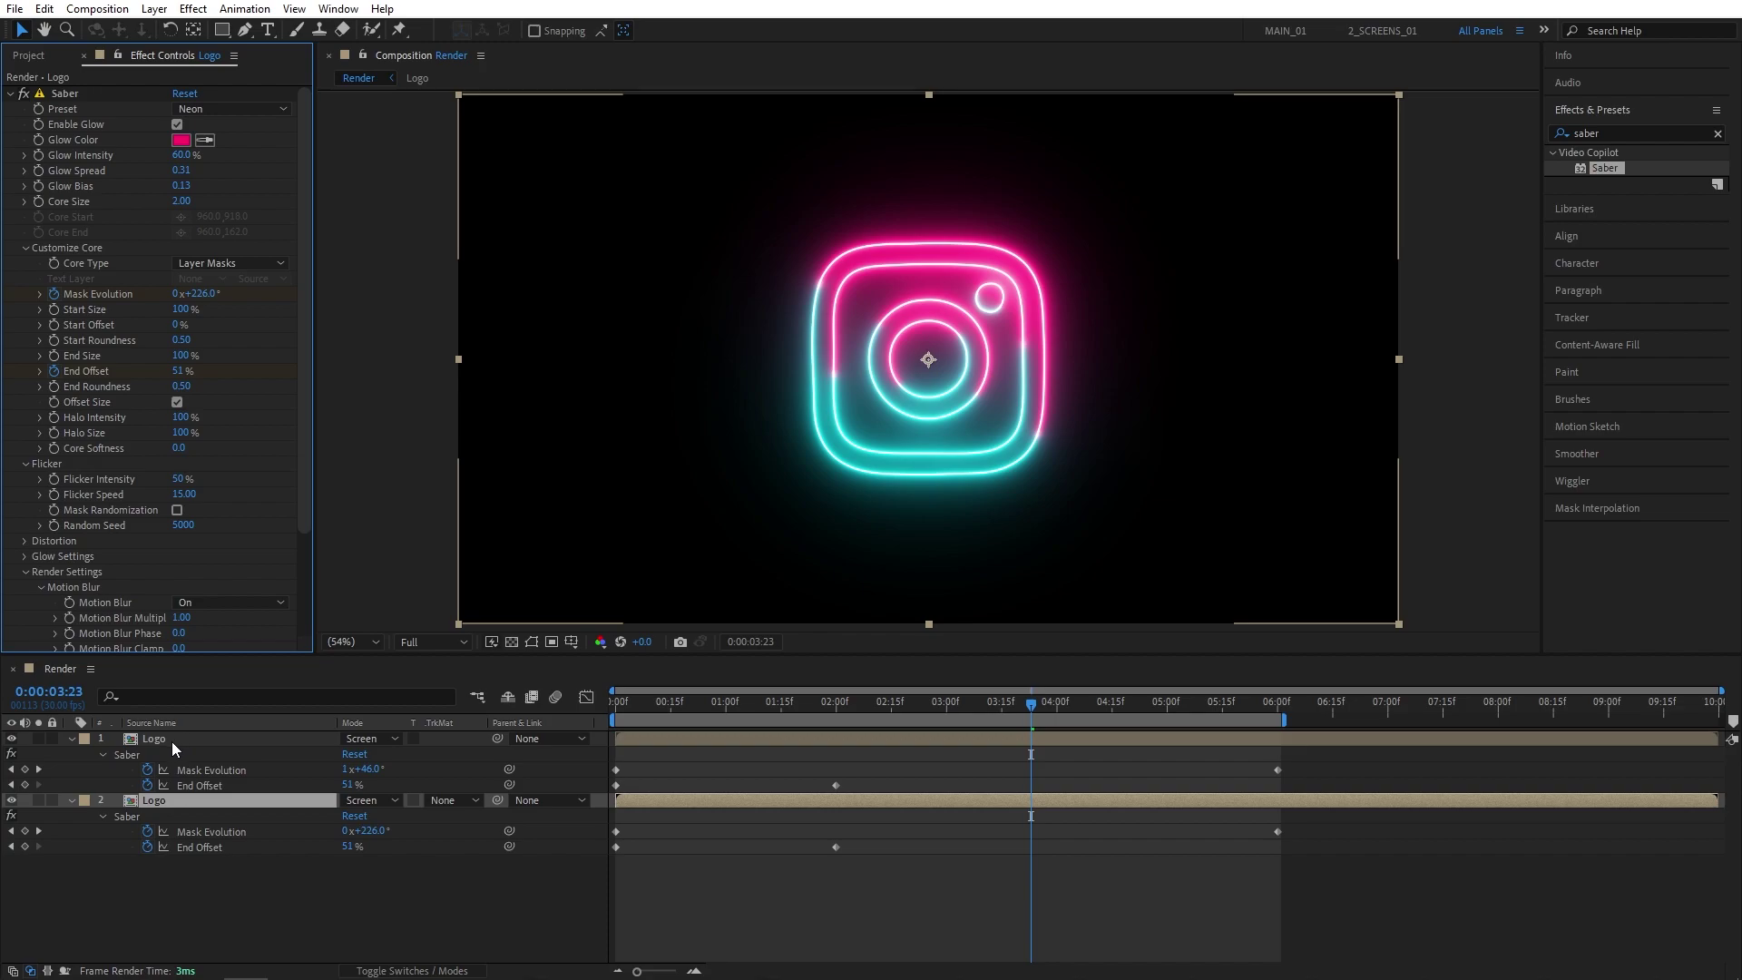
- Set the top Logo layer's Saber Flicker Intensity to 50%
{"action": "left_click", "coordinate": [156, 738]}
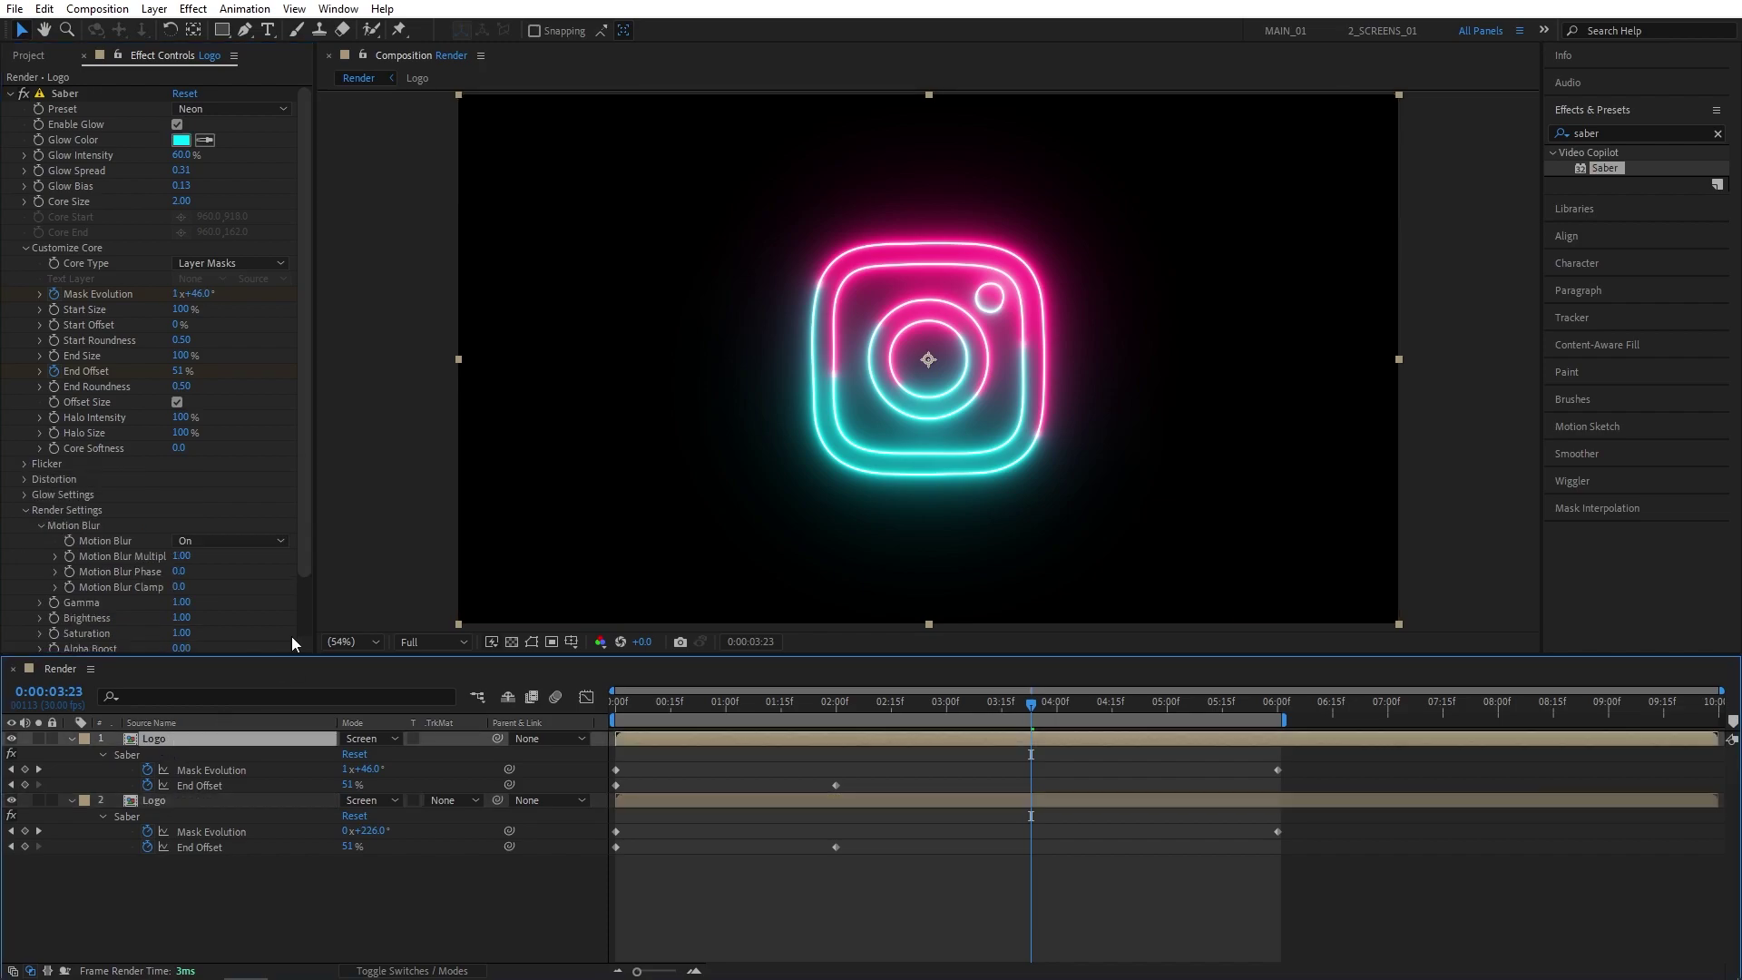
{"action": "left_click", "coordinate": [24, 464]}
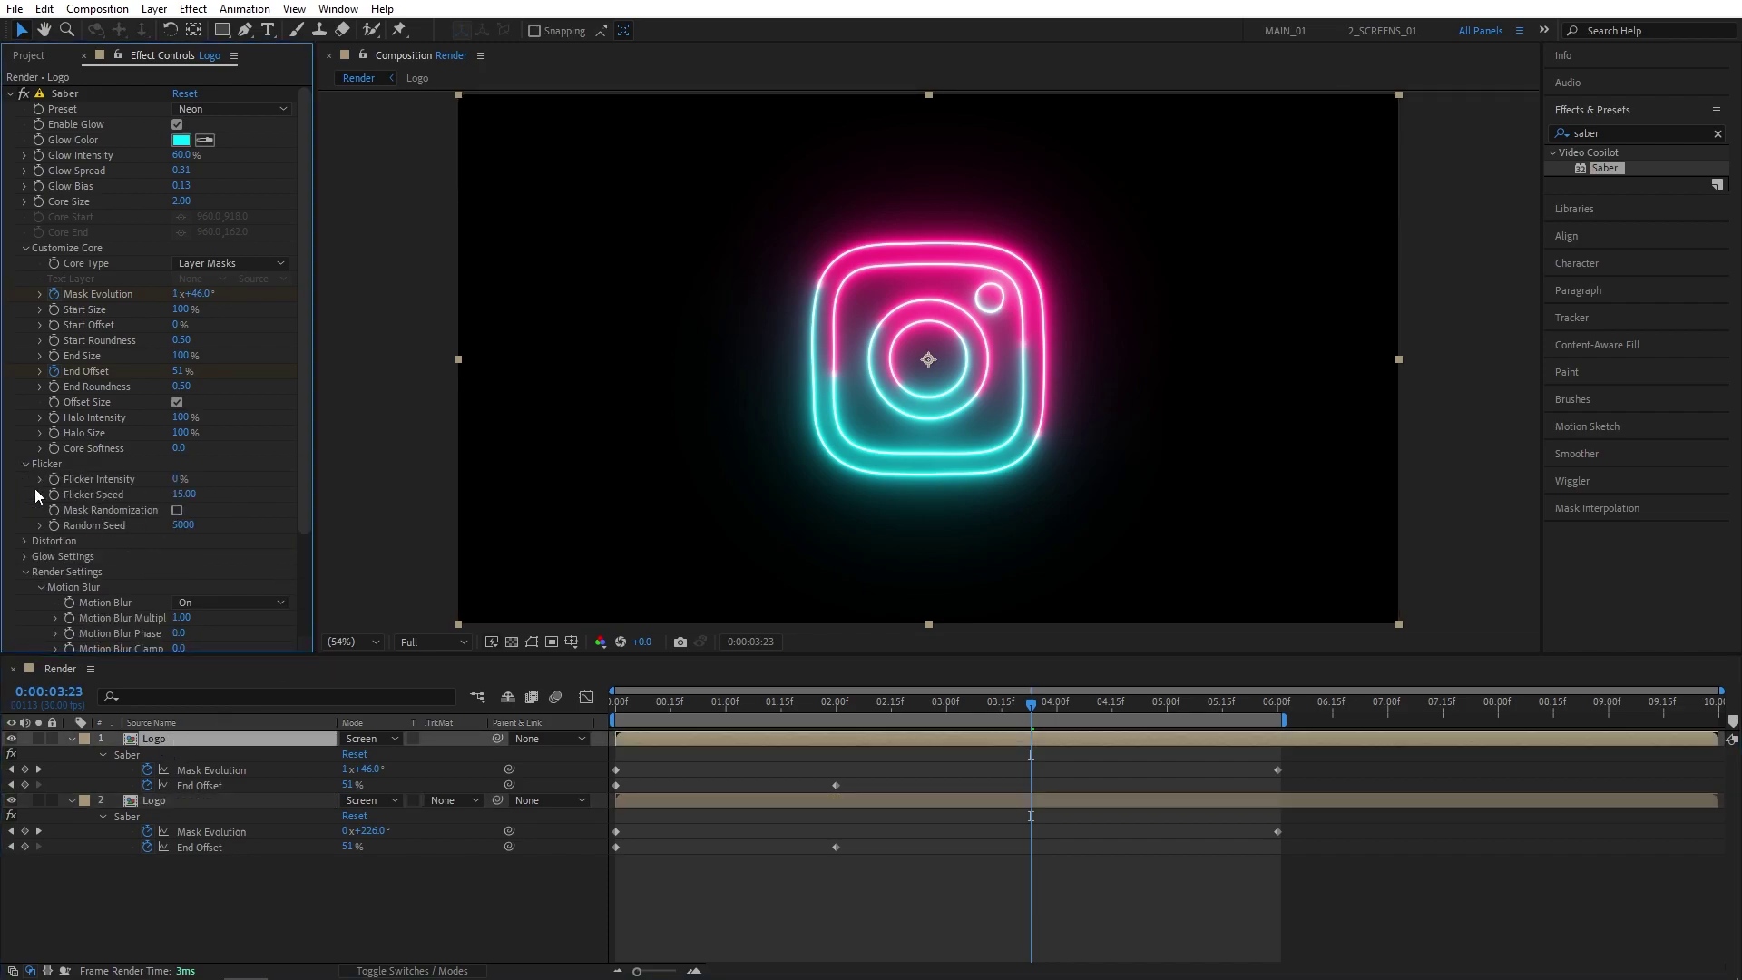
{"action": "left_click", "coordinate": [175, 479]}
{"action": "type", "text": "50"}
{"action": "key", "text": "Return"}
- Rewind to 0:00 and play the neon logo preview
{"action": "left_click_drag", "start_coordinate": [1027, 710], "coordinate": [596, 720]}
{"action": "key", "text": "space"}
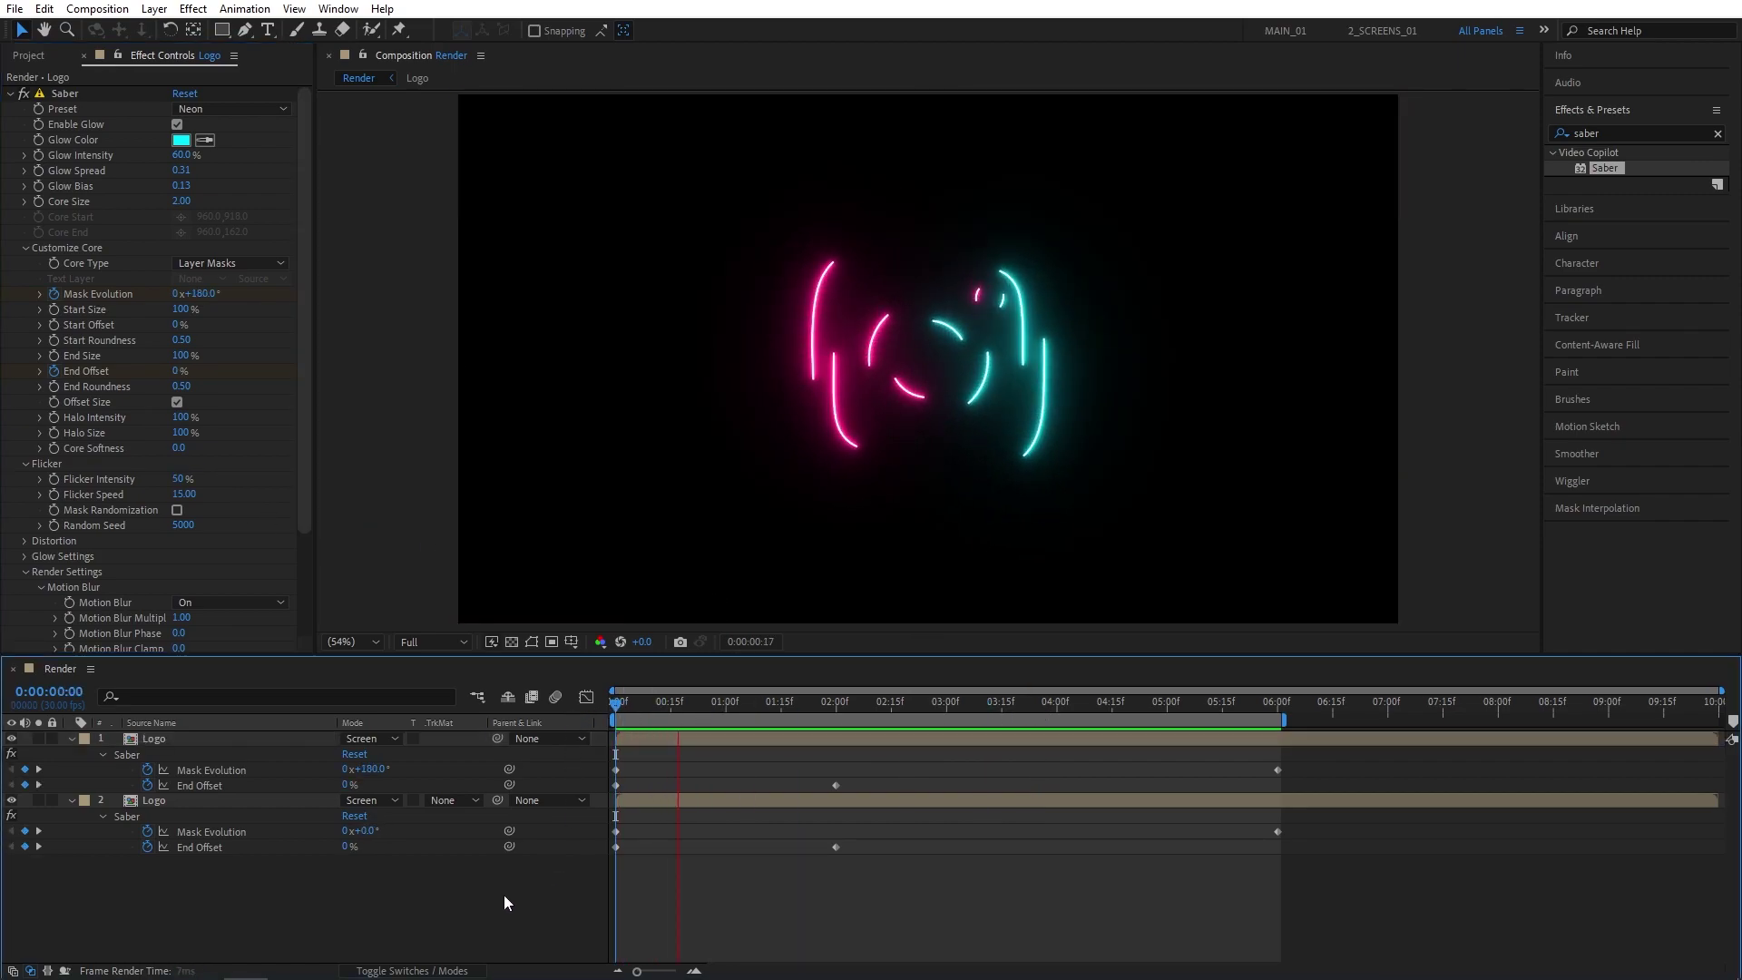